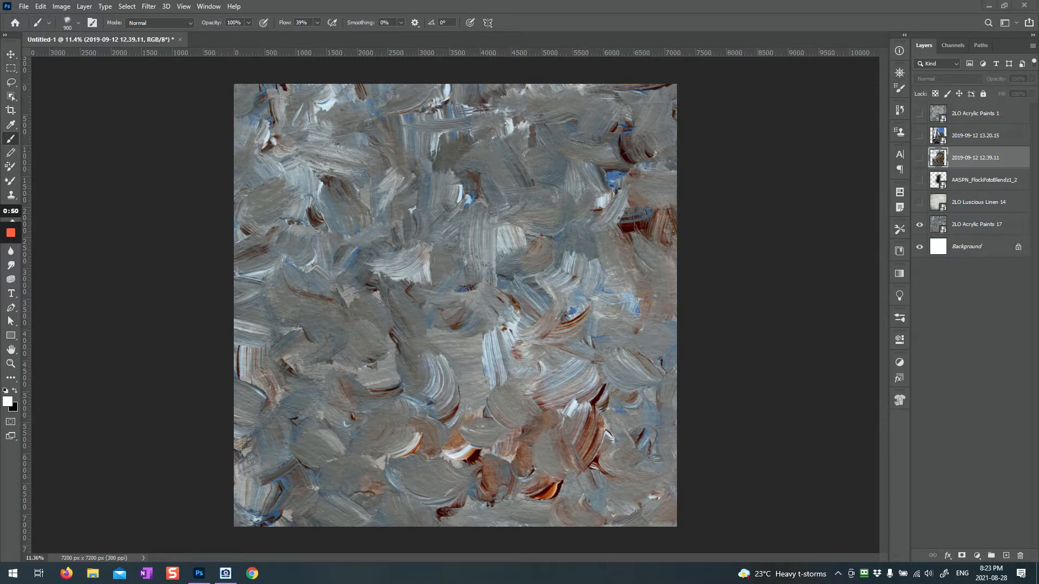
# Compare the canvas with and without the 2LO Acrylic Paints 17 texture layer.
pyautogui.click(920, 224)
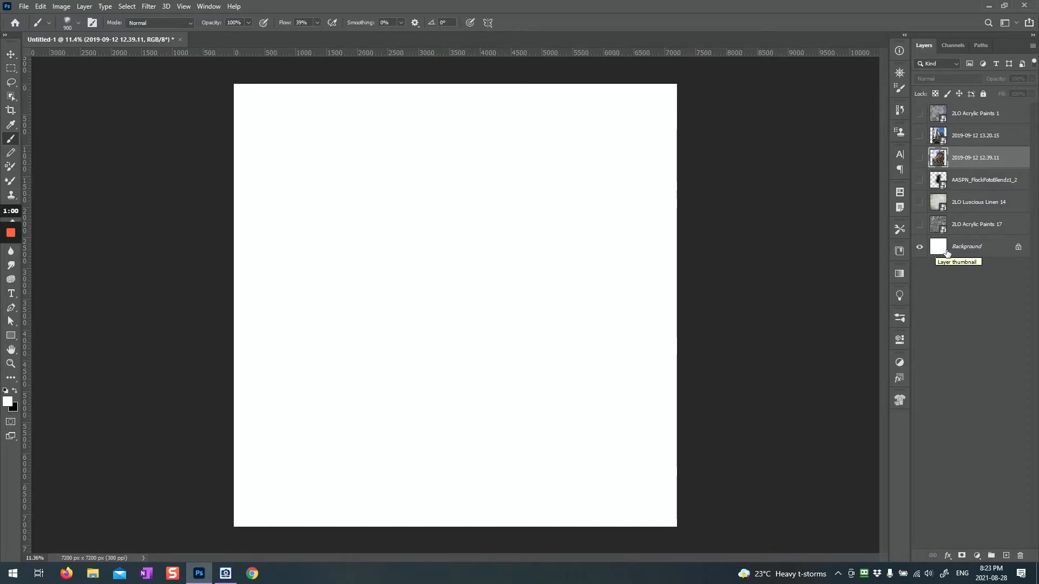
pyautogui.click(919, 225)
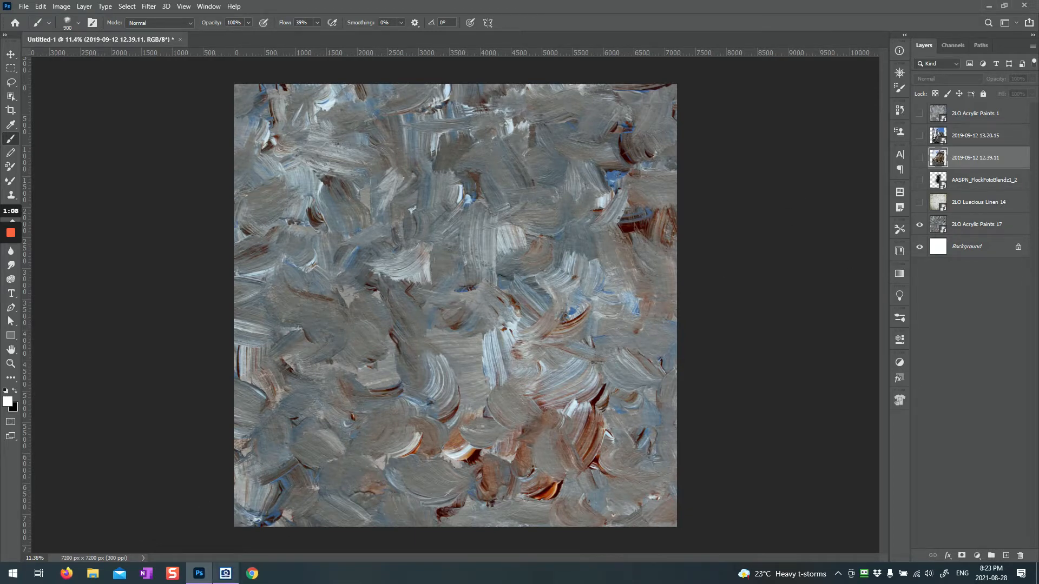
pyautogui.moveTo(226, 574)
# Try different blend modes, including Divide, on the 2LO Acrylic Paints 17 layer and return it to Normal.
pyautogui.click(943, 226)
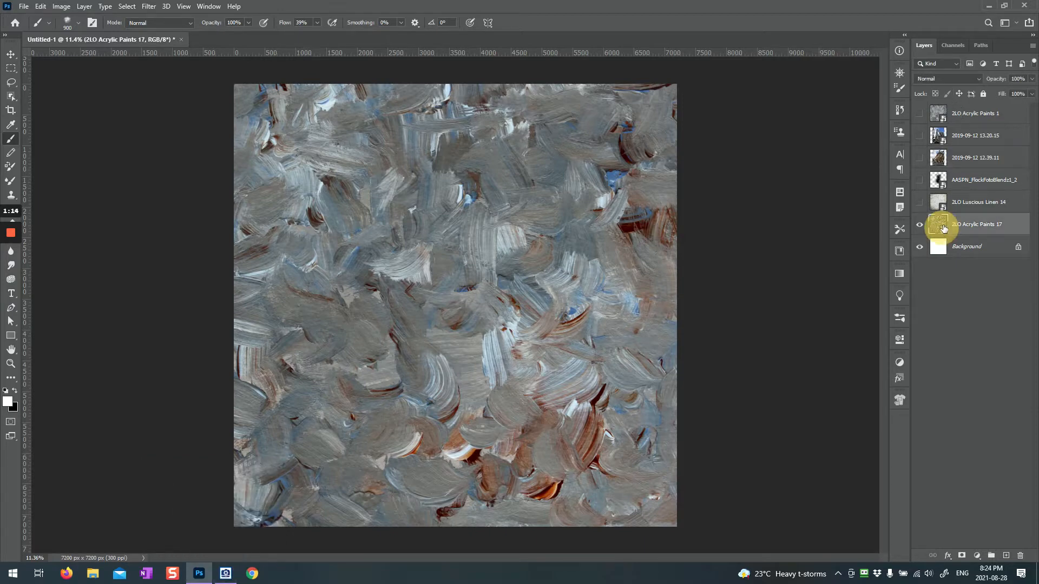
pyautogui.click(939, 79)
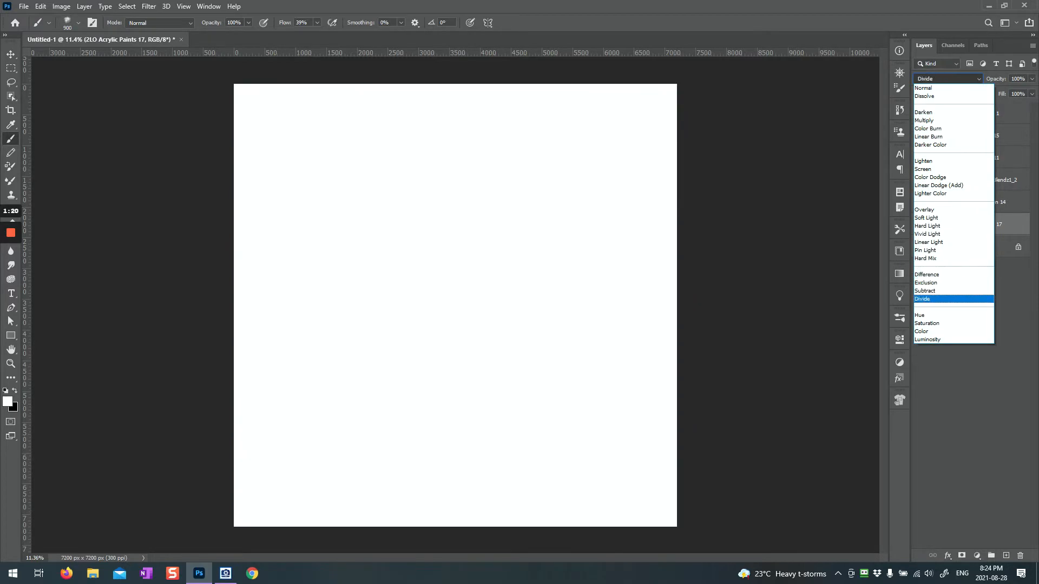
pyautogui.press('Return')
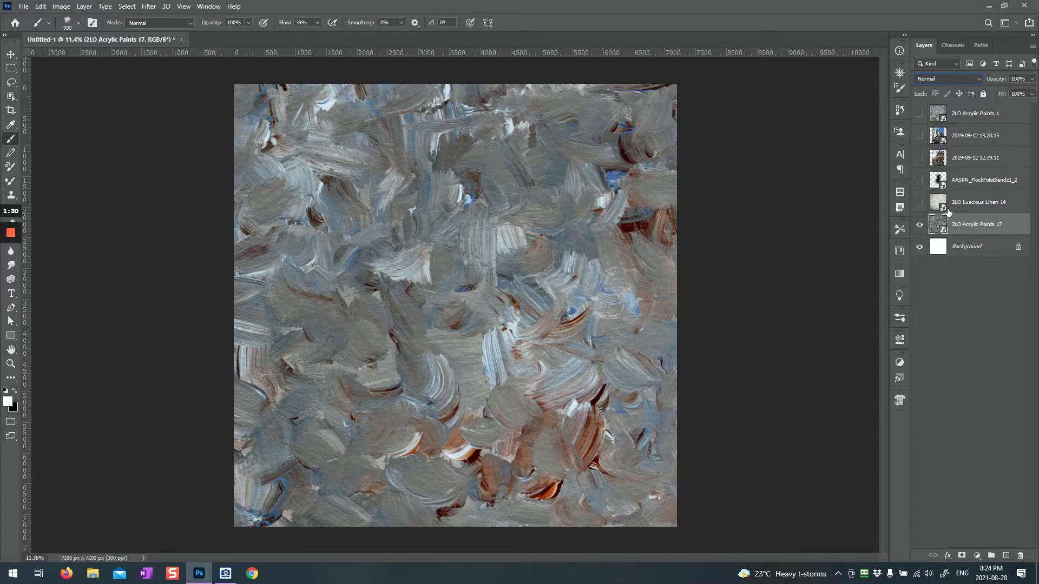
# Show the 2LO Luscious Linen 14 layer and set its blend mode to Overlay over the acrylic paint texture.
pyautogui.click(919, 202)
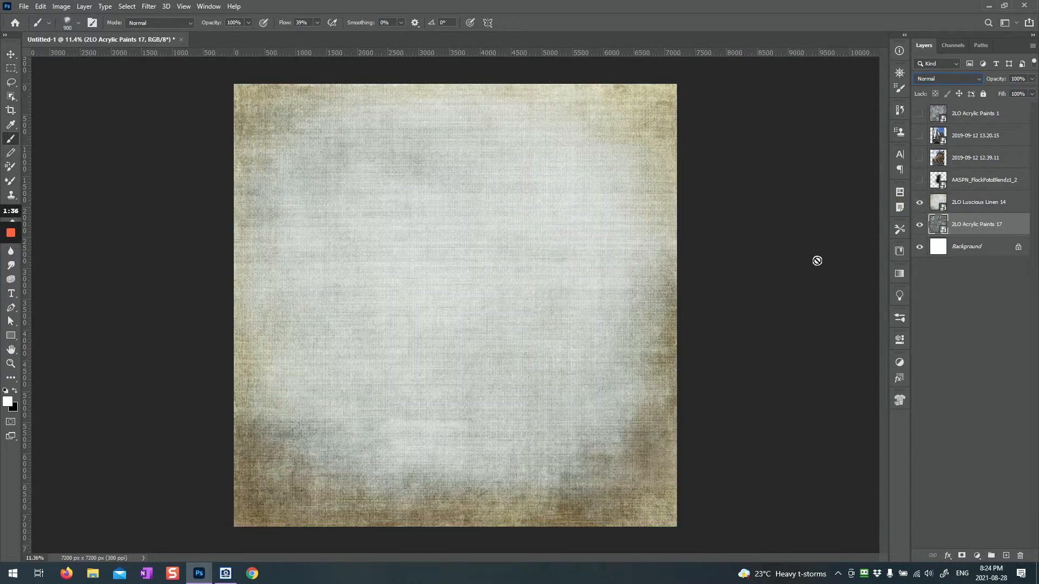
pyautogui.click(943, 210)
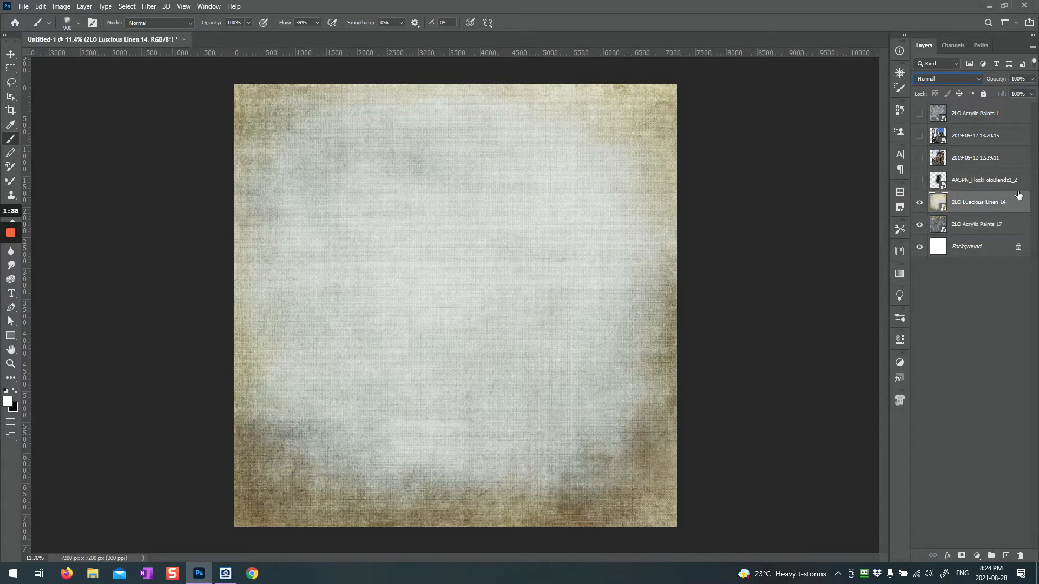
pyautogui.click(952, 79)
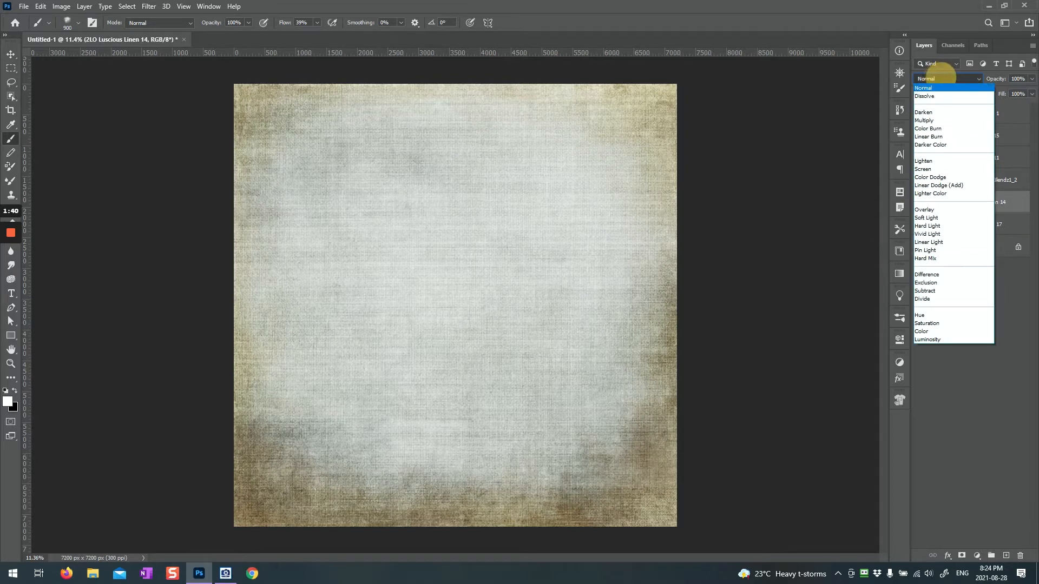
pyautogui.press('Down')
pyautogui.press('Down')
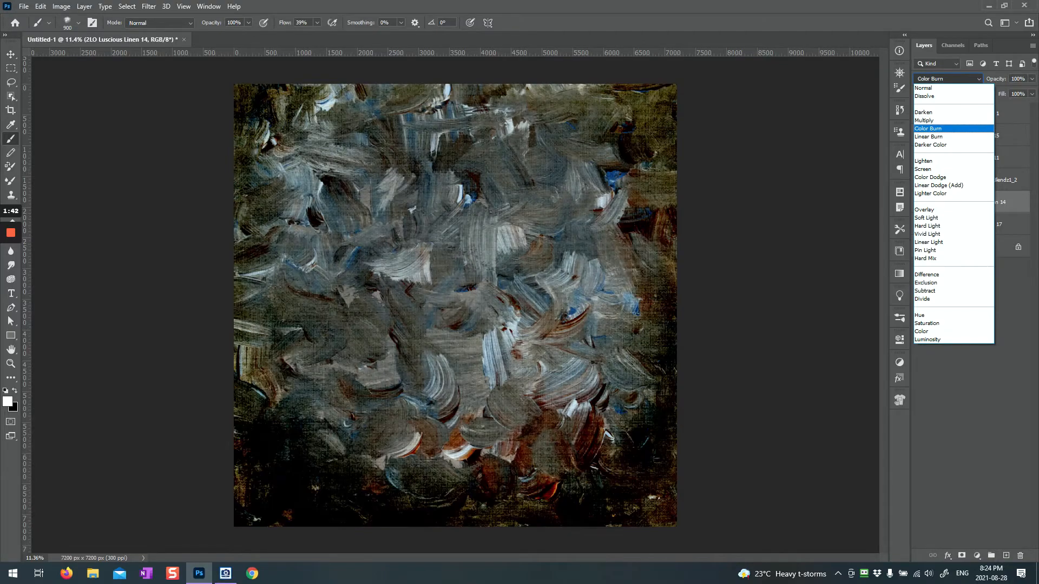
pyautogui.press('Down')
pyautogui.press('Down')
pyautogui.press('Down')
pyautogui.press('Down')
pyautogui.press('Down')
pyautogui.press('Down')
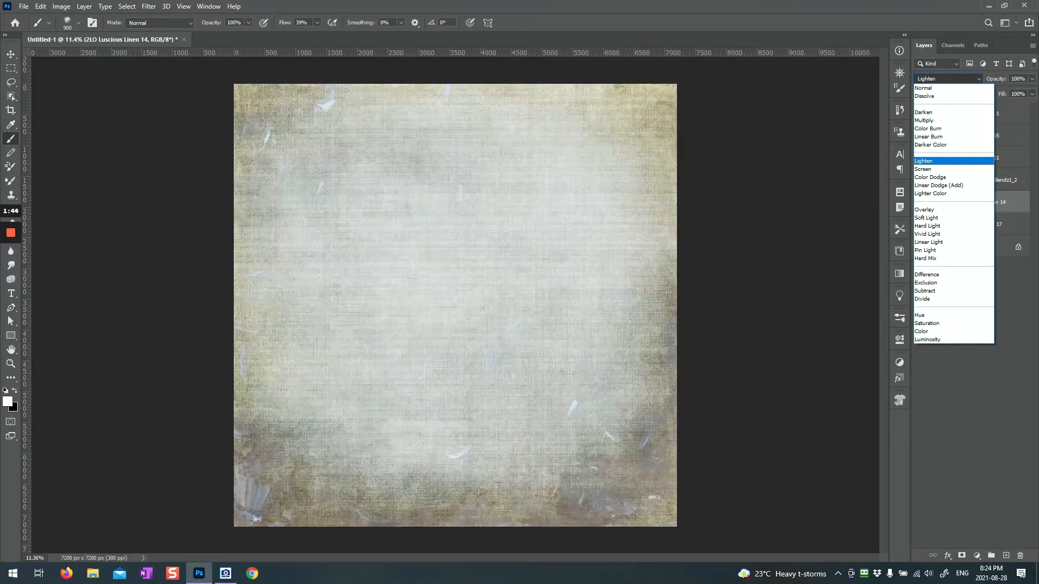
pyautogui.press('Down')
pyautogui.press('Down')
pyautogui.press('Down')
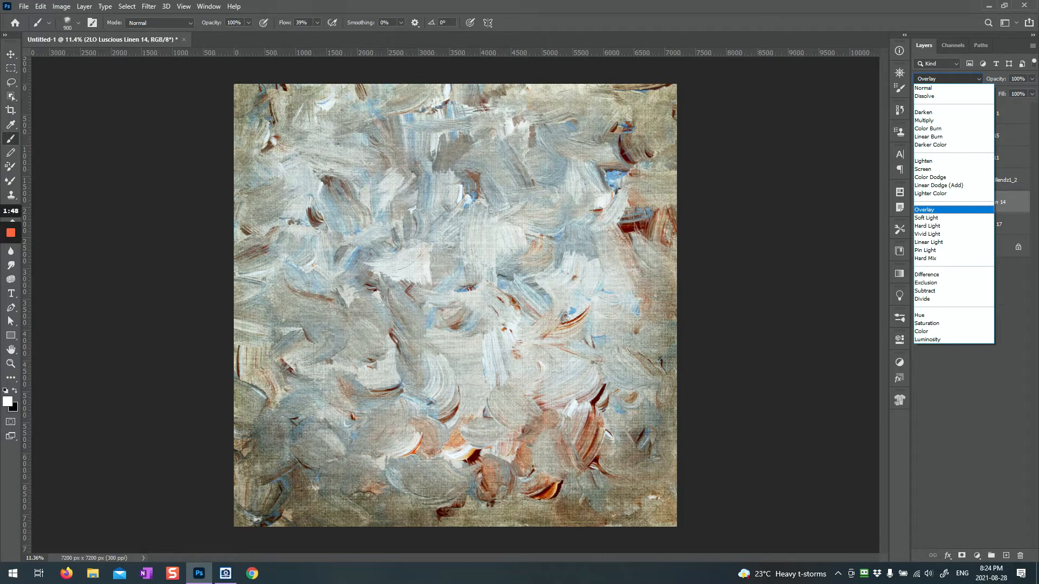
pyautogui.press('Return')
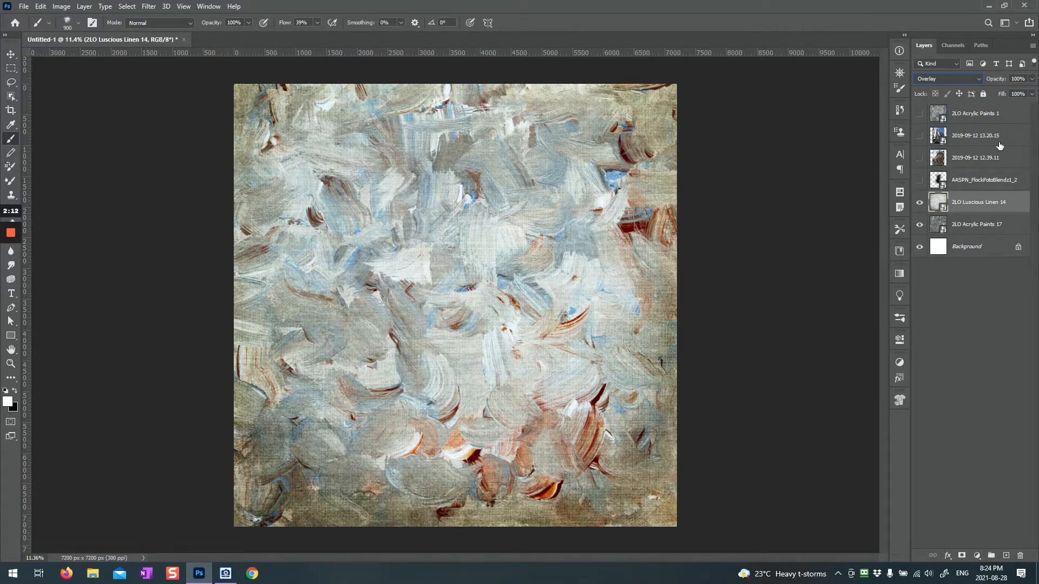
# Show the 2019-09-12 12.39.11 photo layer and move the 2LO Acrylic Paints 1 layer directly above it.
pyautogui.click(920, 136)
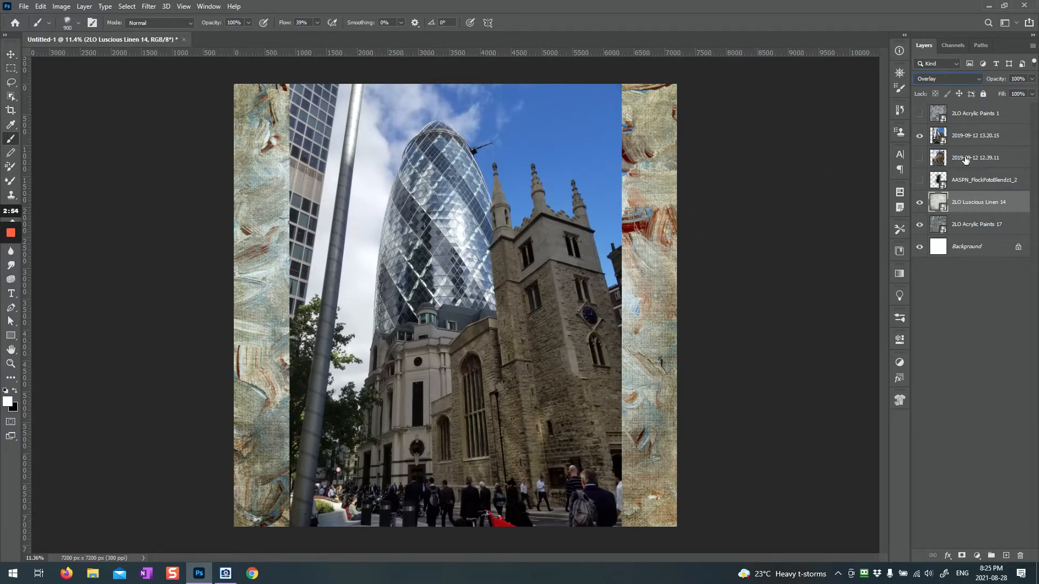
pyautogui.click(920, 136)
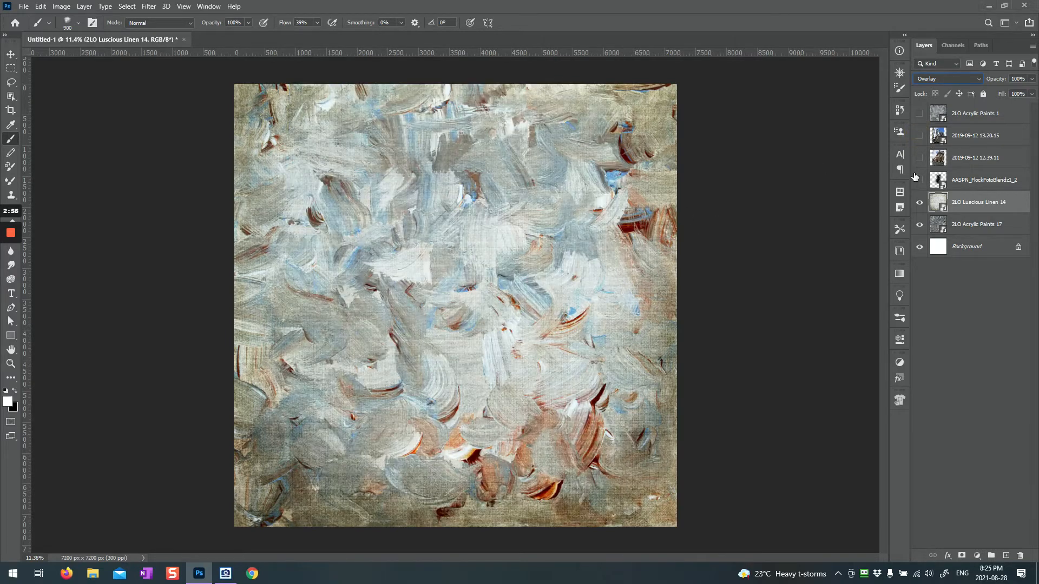
pyautogui.click(920, 158)
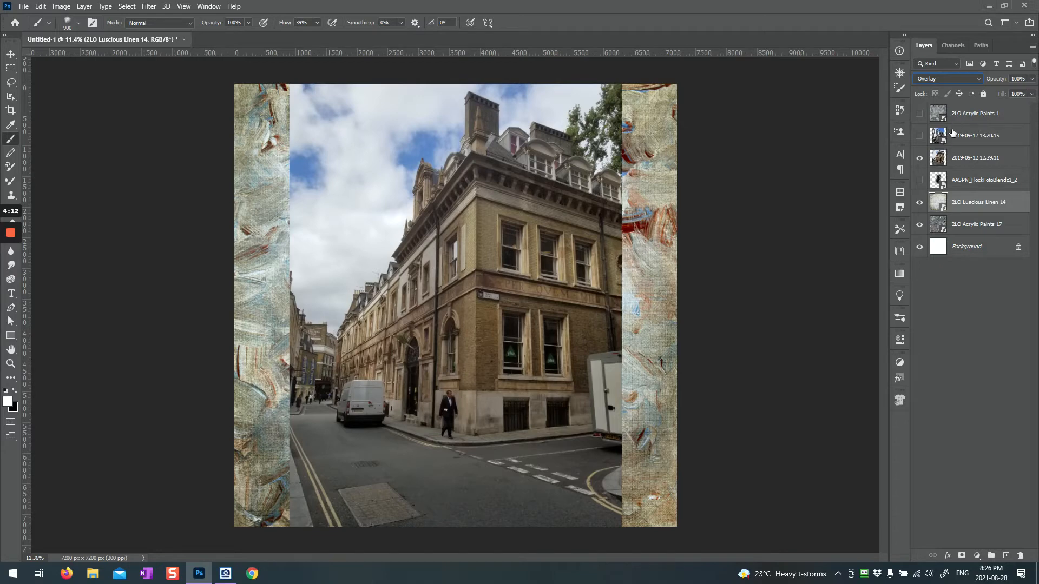
pyautogui.moveTo(938, 110); pyautogui.dragTo(937, 141)
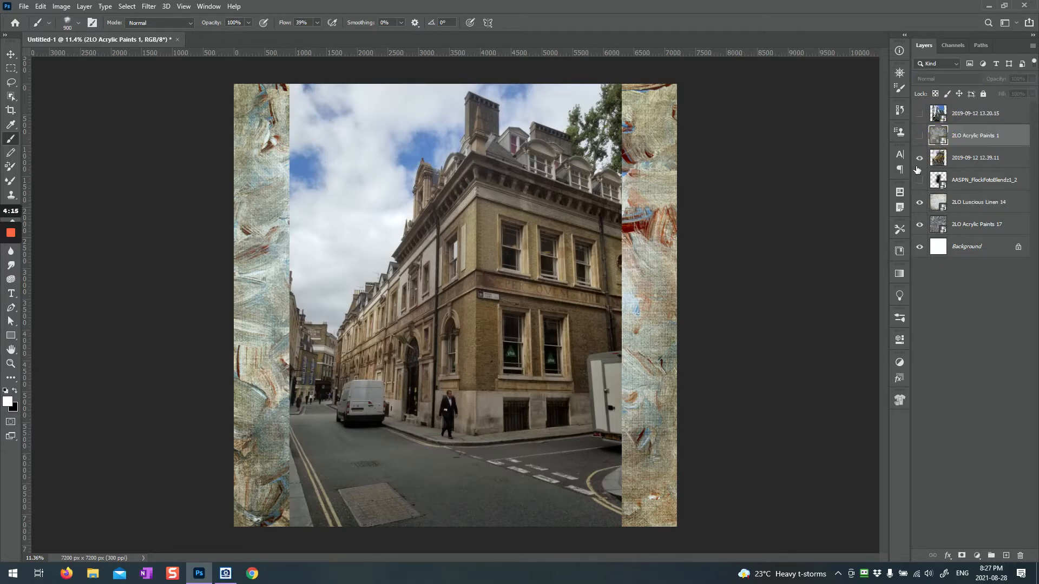
# Try blend modes such as Overlay and Pin Light on the 2LO Acrylic Paints 1 layer, restore Normal and hide the layer.
pyautogui.click(919, 136)
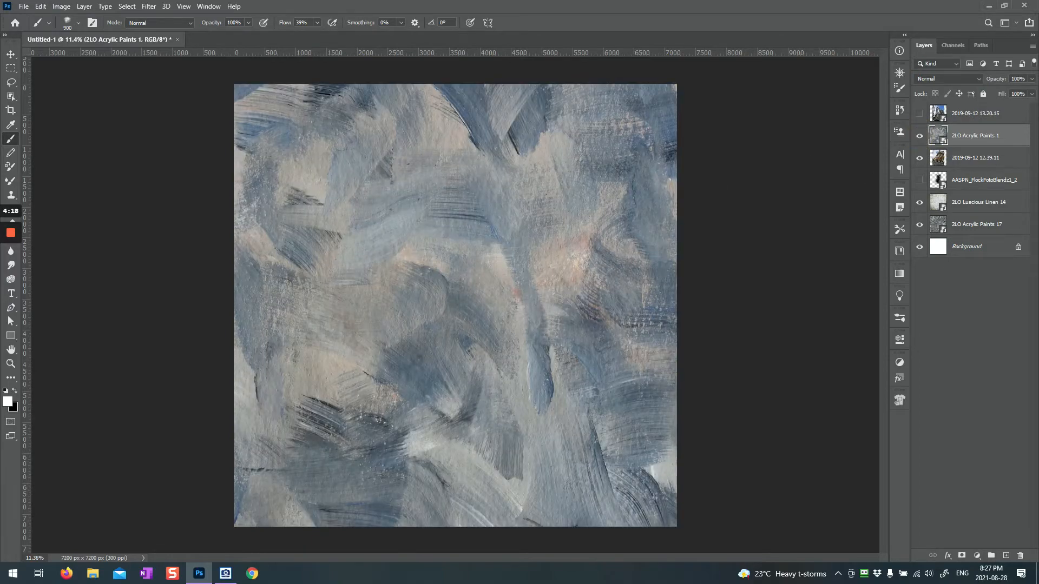
pyautogui.click(947, 78)
pyautogui.press('Down')
pyautogui.press('Down')
pyautogui.press('Down')
pyautogui.press('Down')
pyautogui.press('Down')
pyautogui.press('Down')
pyautogui.press('Down')
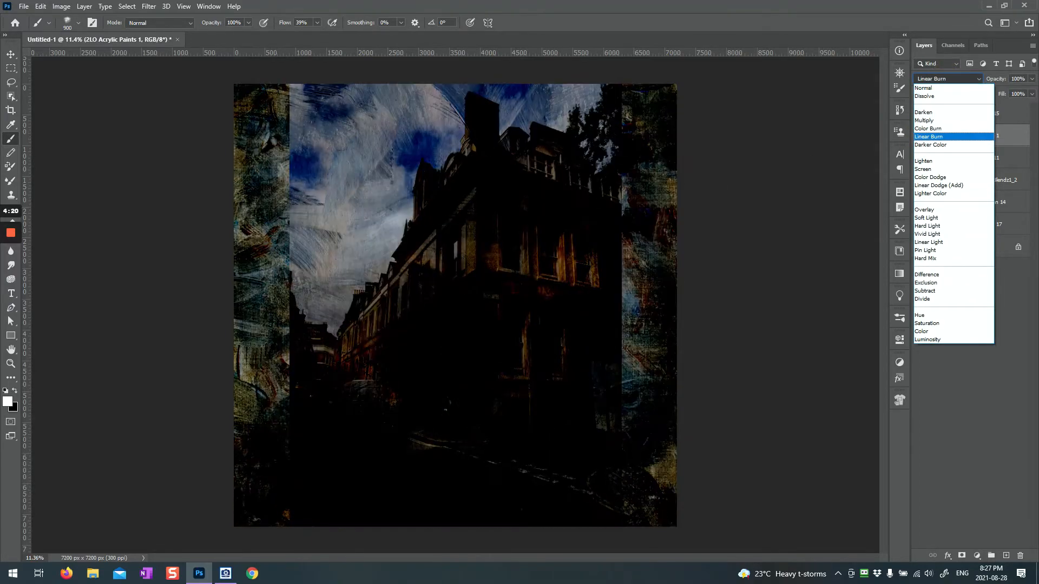
pyautogui.press('Down')
pyautogui.press('Down')
pyautogui.press('Down')
pyautogui.press('Down')
pyautogui.press('Down')
pyautogui.press('Down')
pyautogui.press('Down')
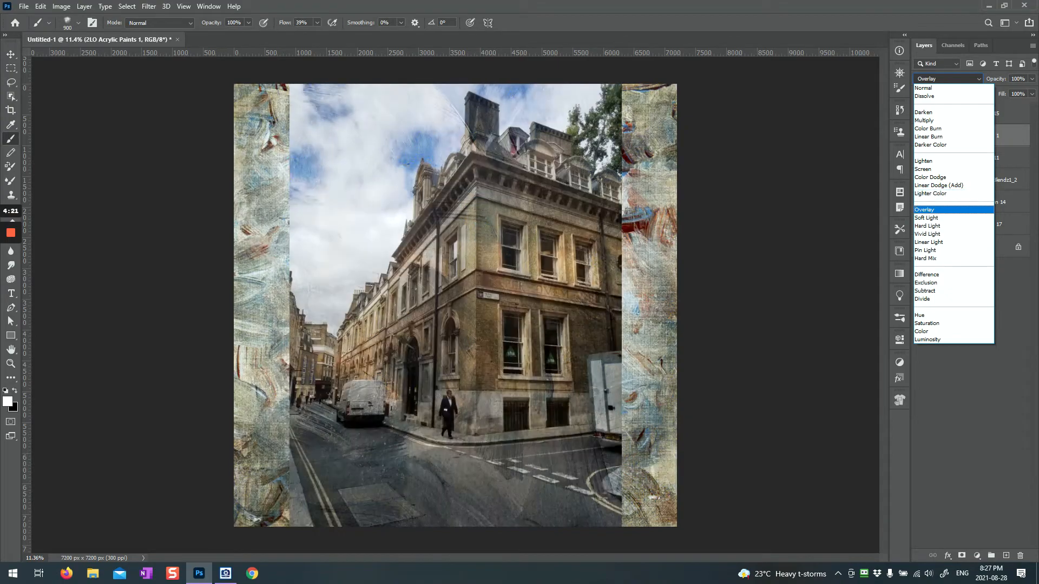
pyautogui.press('Down')
pyautogui.press('Down')
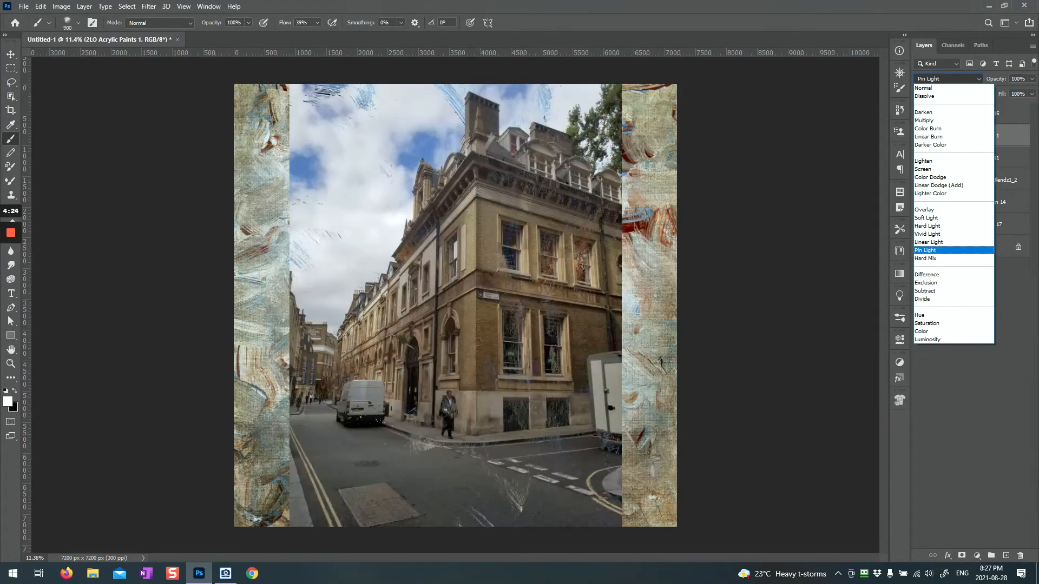
pyautogui.press('Up')
pyautogui.press('Up')
pyautogui.press('Up')
pyautogui.press('Up')
pyautogui.press('Up')
pyautogui.press('Up')
pyautogui.press('Up')
pyautogui.press('Up')
pyautogui.press('Up')
pyautogui.press('Up')
pyautogui.press('Up')
pyautogui.press('Up')
pyautogui.press('Up')
pyautogui.press('Up')
pyautogui.press('Up')
pyautogui.press('Up')
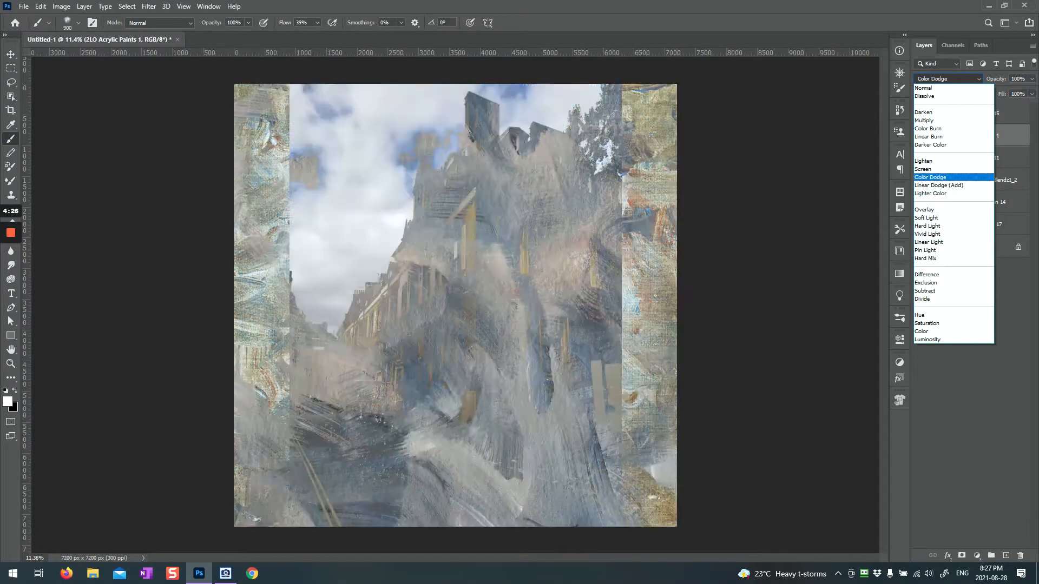
pyautogui.press('Return')
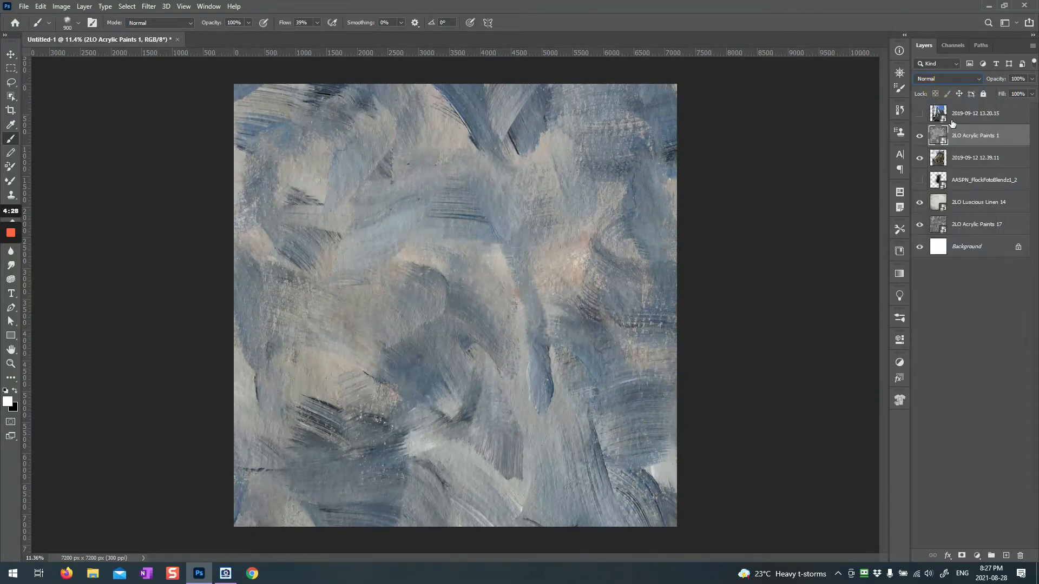
pyautogui.click(920, 136)
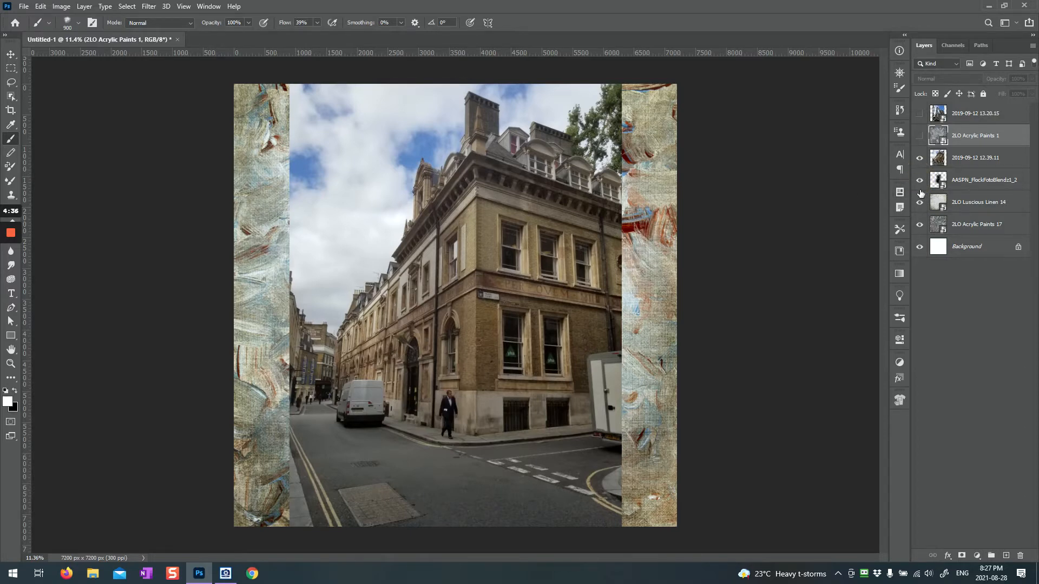
# Show the AASPN_FlockFotoBlendz1_2 layer and view it with the 2019-09-12 12.39.11 photo temporarily hidden.
pyautogui.click(920, 159)
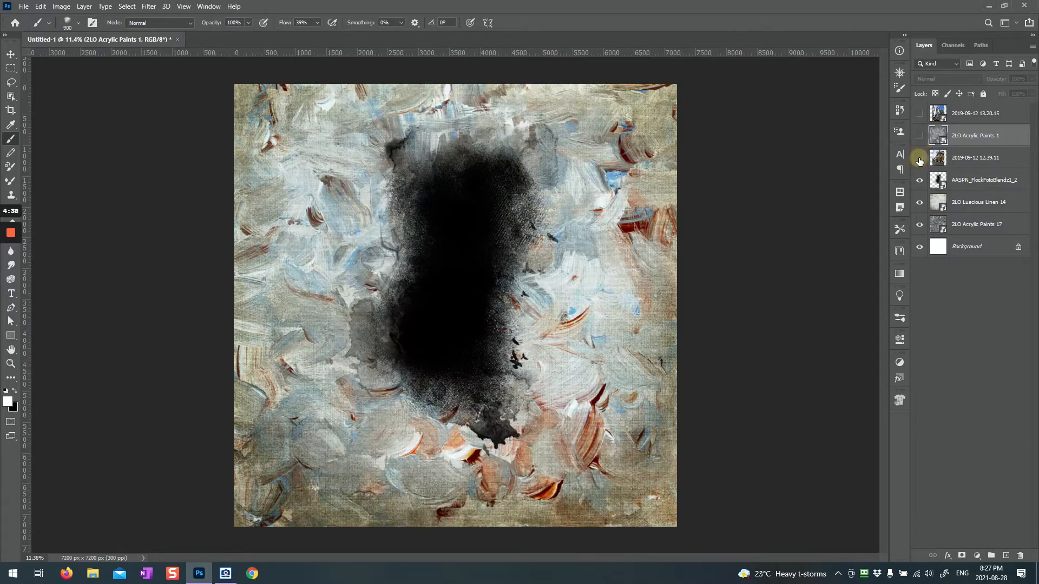
pyautogui.click(920, 158)
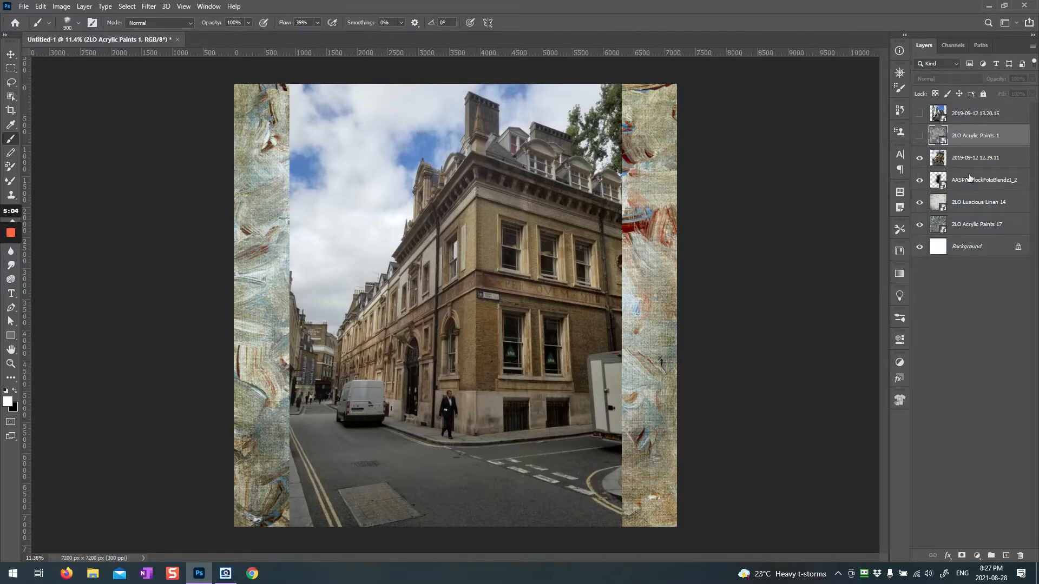
# Scale the 2019-09-12 12.39.11 photo to about 97.7% width and 96.1% height and center it on the canvas.
pyautogui.click(944, 160)
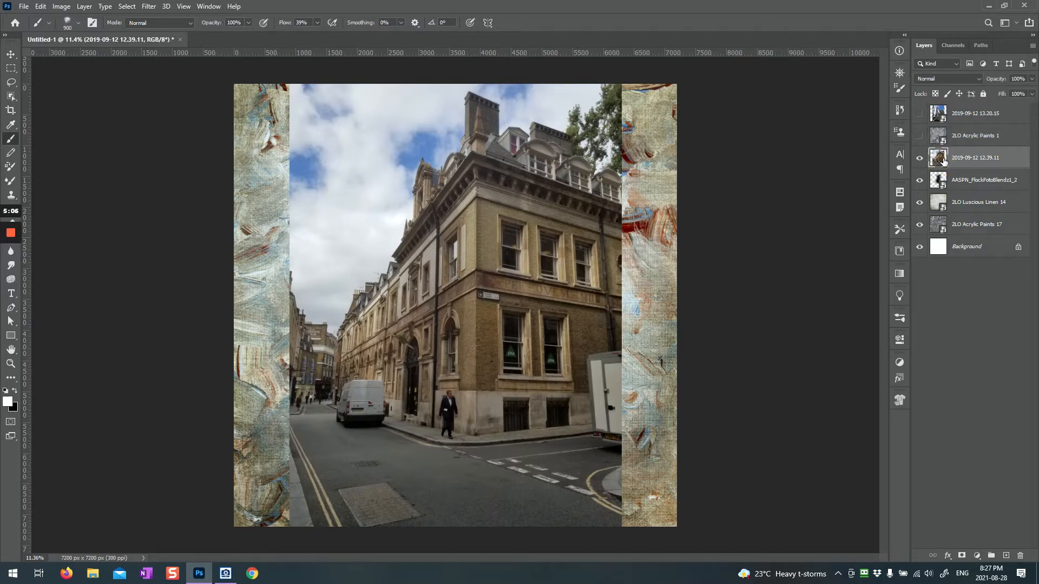
pyautogui.hotkey('ctrl', 't')
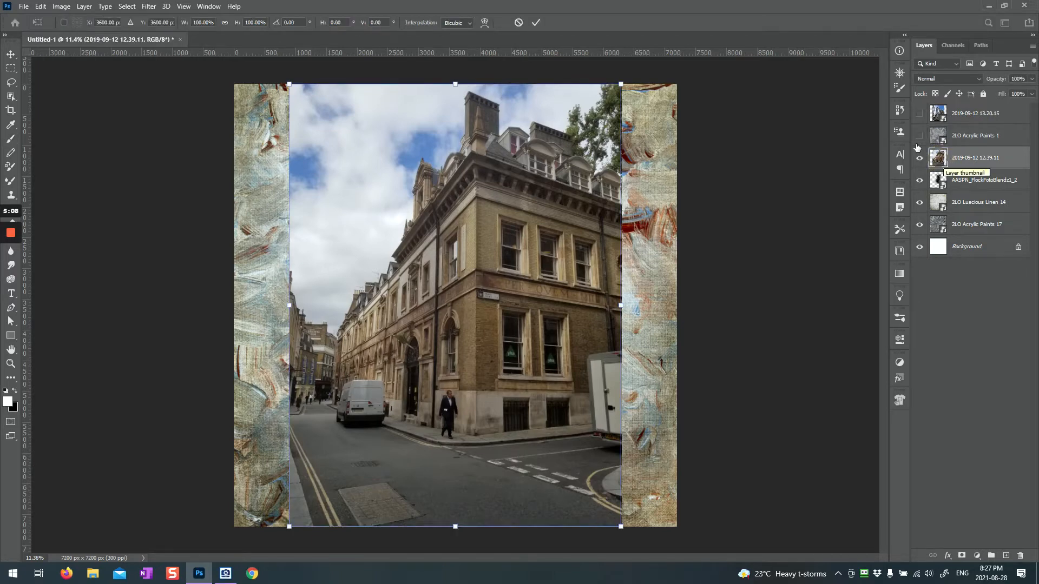
pyautogui.moveTo(620, 84); pyautogui.dragTo(611, 100)
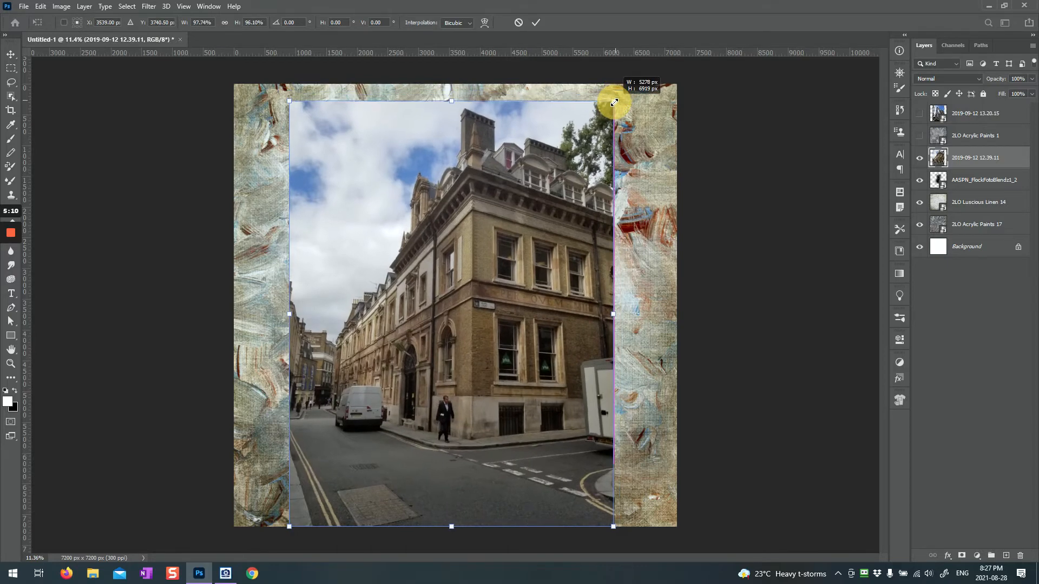
pyautogui.moveTo(520, 253)
pyautogui.mouseDown()
pyautogui.moveTo(523, 236)
pyautogui.moveTo(522, 245)
pyautogui.mouseUp()
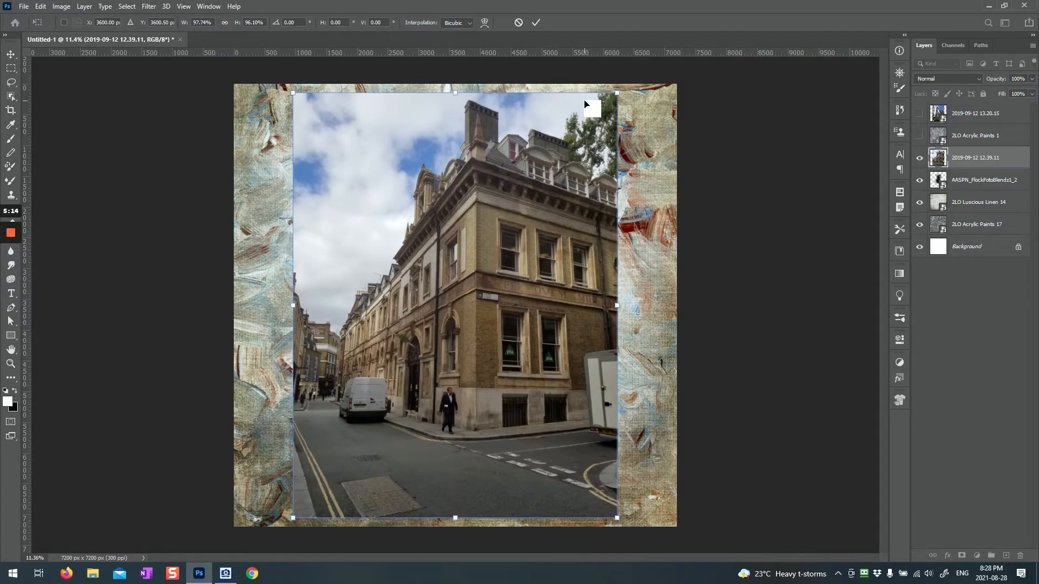
pyautogui.click(536, 22)
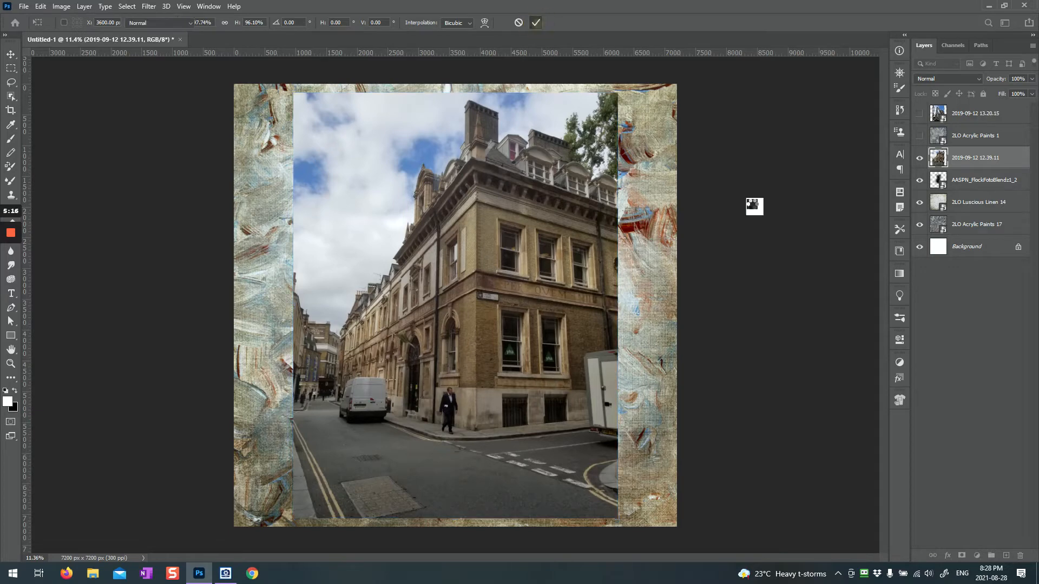
pyautogui.press('b')
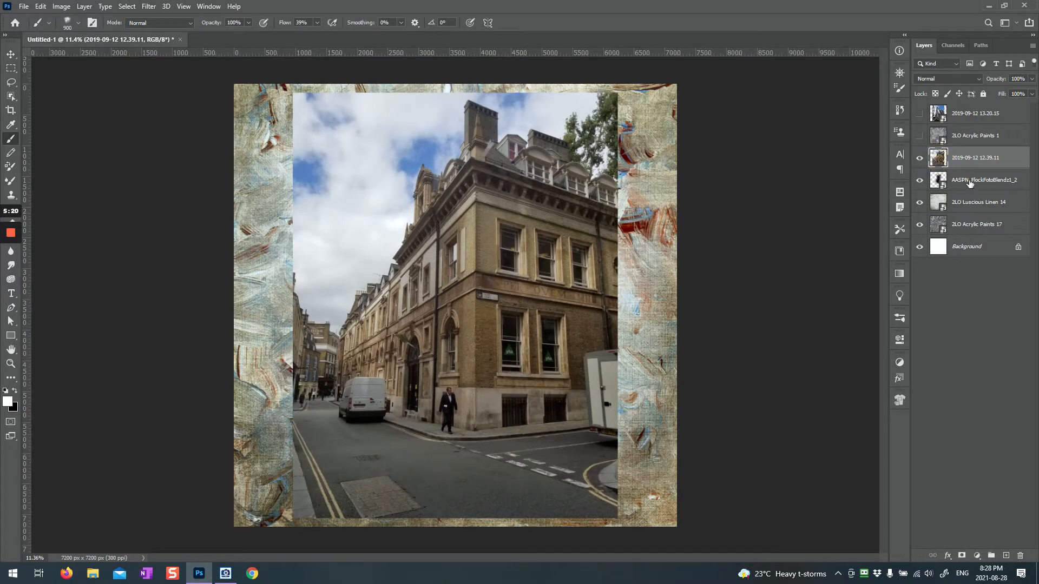
# Clip the 2019-09-12 12.39.11 photo to the AASPN_FlockFotoBlendz1_2 layer beneath it and select that mask layer.
pyautogui.click(85, 6)
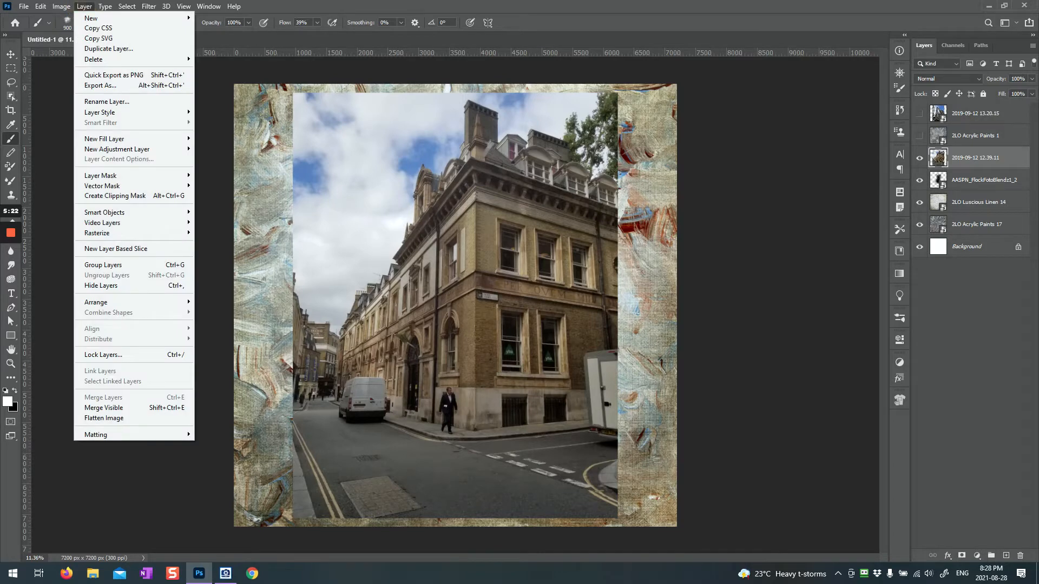
pyautogui.click(120, 196)
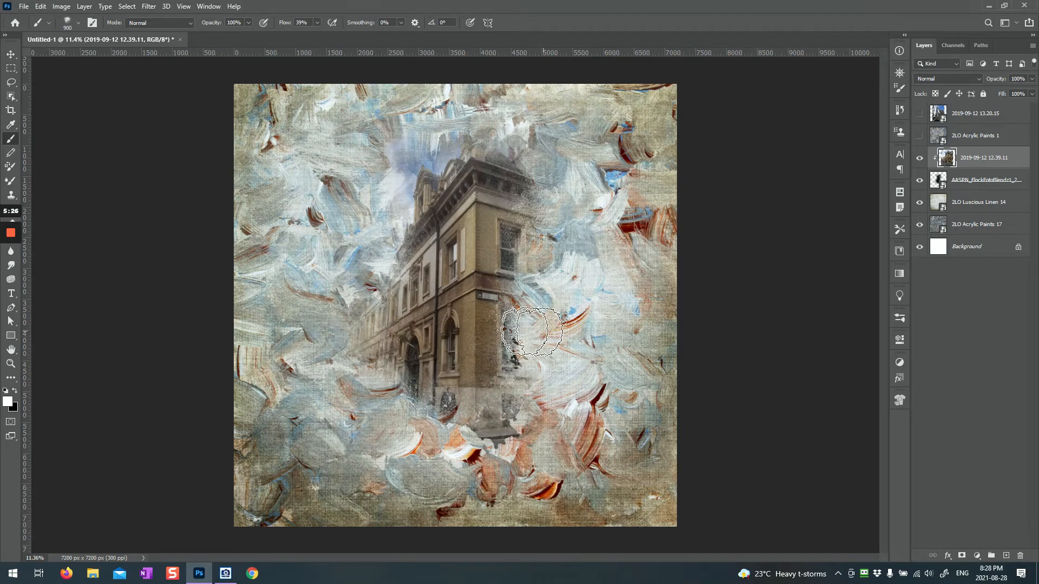
pyautogui.moveTo(535, 331); pyautogui.dragTo(514, 430)
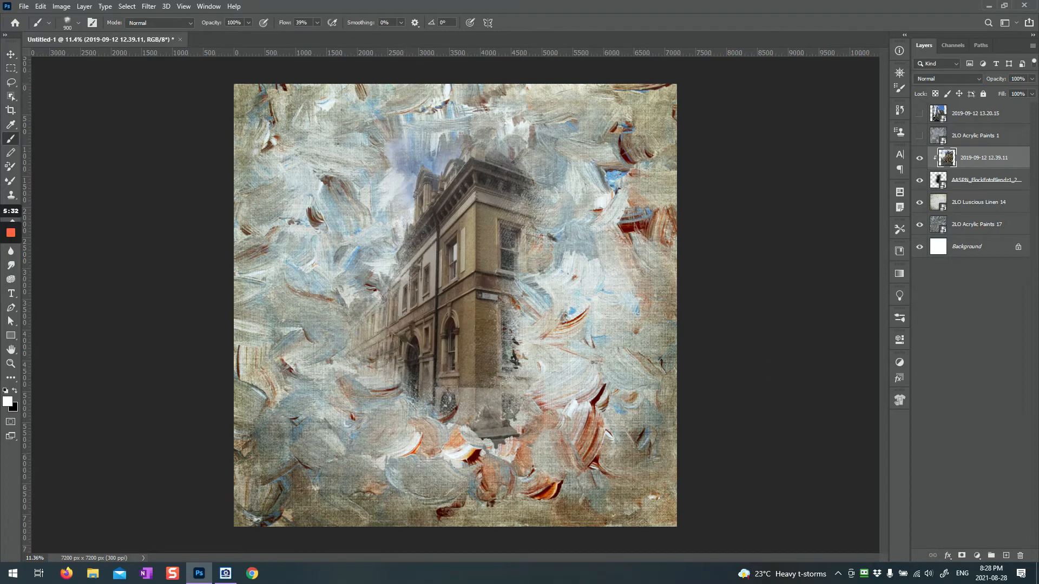
pyautogui.click(946, 185)
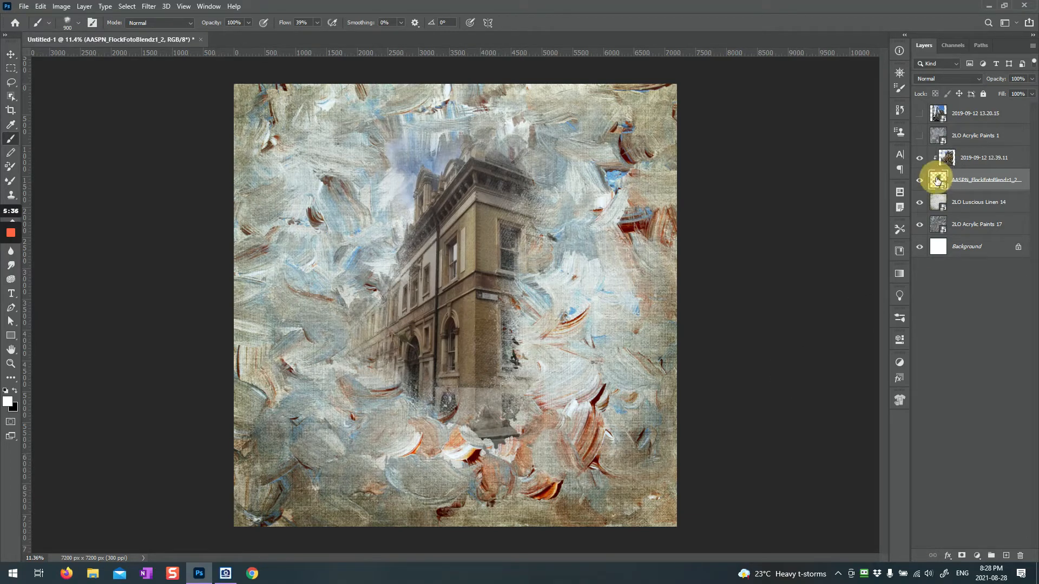
# Scale the AASPN_FlockFotoBlendz1_2 mask layer to about 213% and shift it over the corner building to reveal more of it.
pyautogui.hotkey('ctrl', 't')
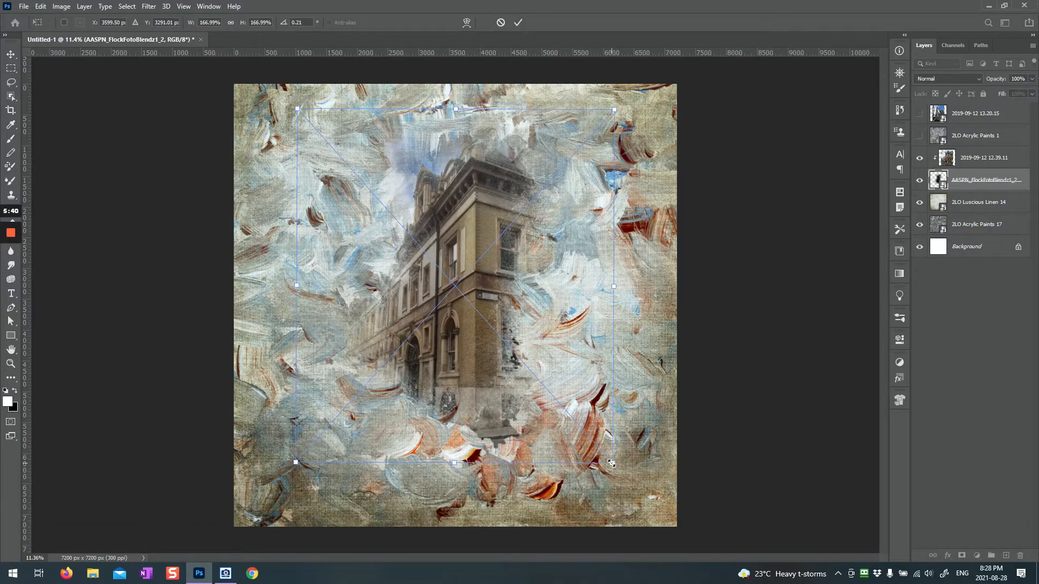
pyautogui.moveTo(612, 463); pyautogui.dragTo(666, 523)
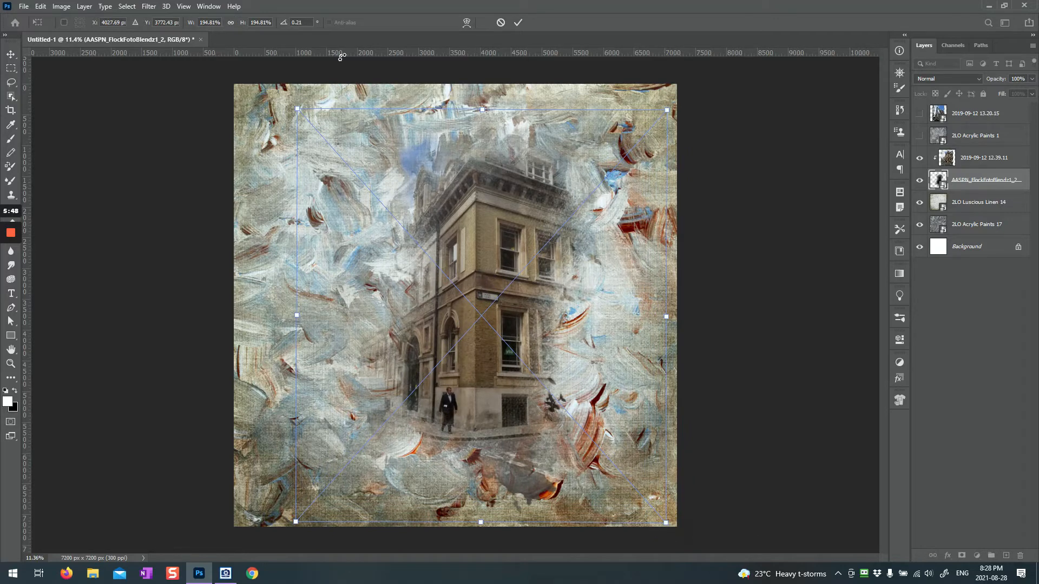
pyautogui.moveTo(298, 108); pyautogui.dragTo(279, 85)
pyautogui.moveTo(458, 250); pyautogui.dragTo(481, 256)
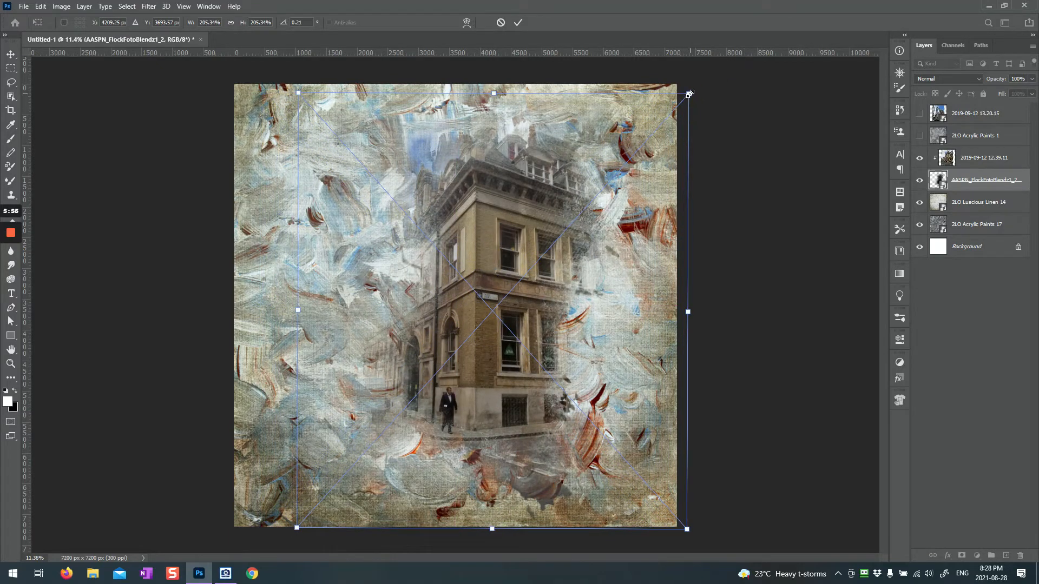
pyautogui.moveTo(690, 93); pyautogui.dragTo(703, 76)
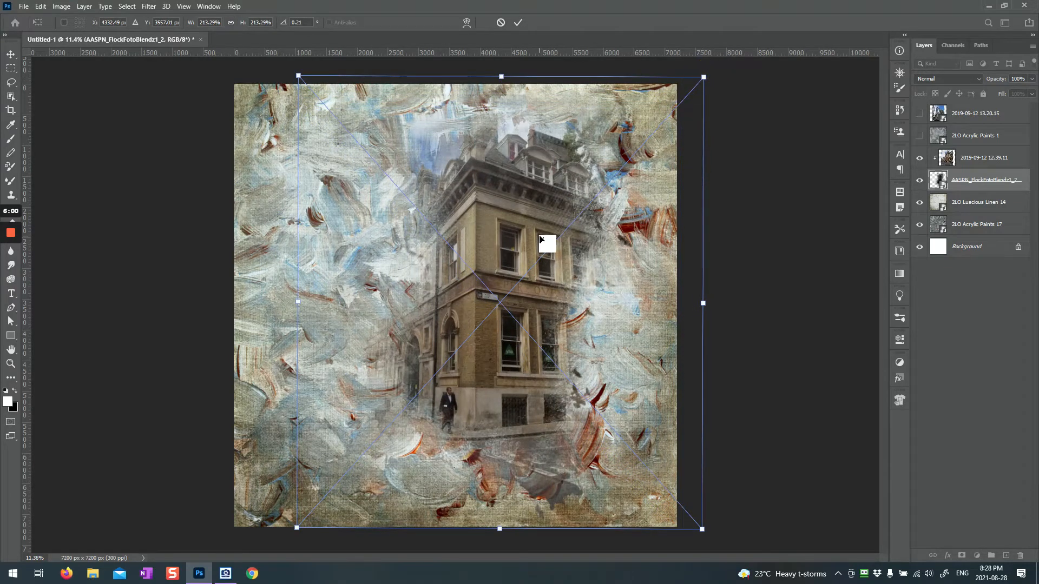
pyautogui.moveTo(542, 239); pyautogui.dragTo(537, 242)
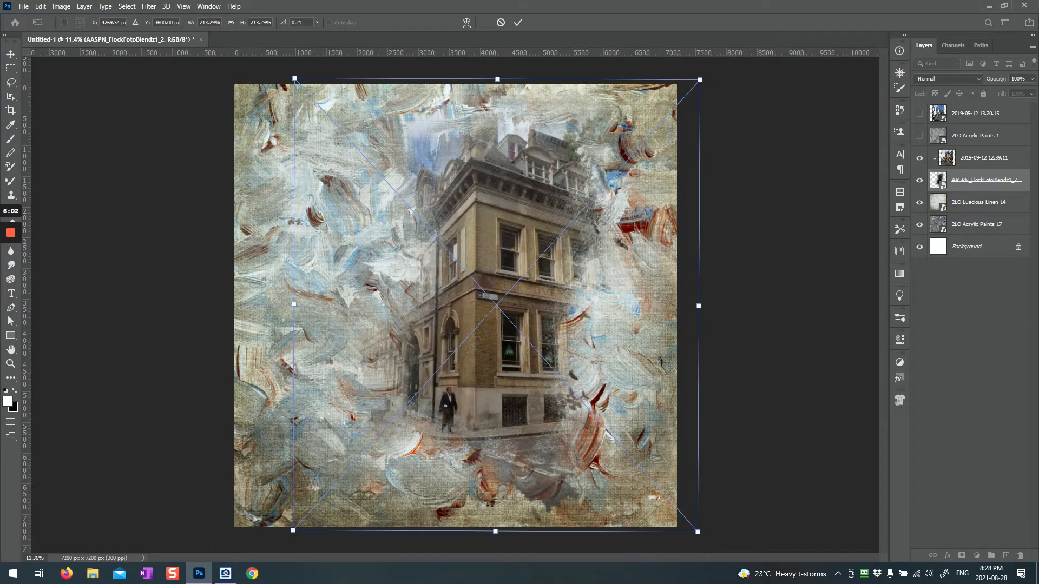
pyautogui.click(518, 22)
pyautogui.press('b')
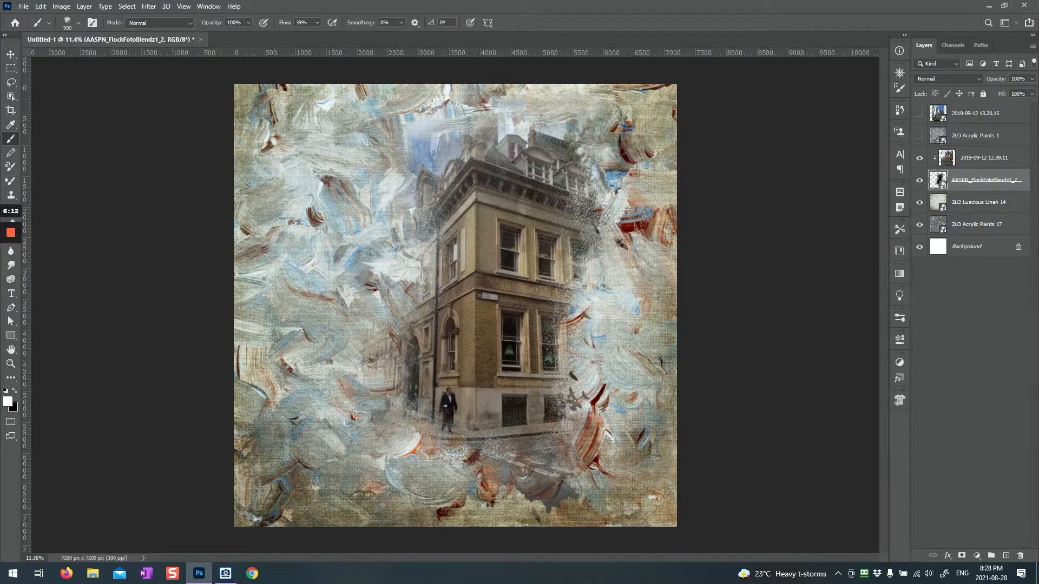
# Compare blend modes from Color Burn through Hard Mix on the AASPN_FlockFotoBlendz1_2 layer and apply Linear Light.
pyautogui.click(947, 78)
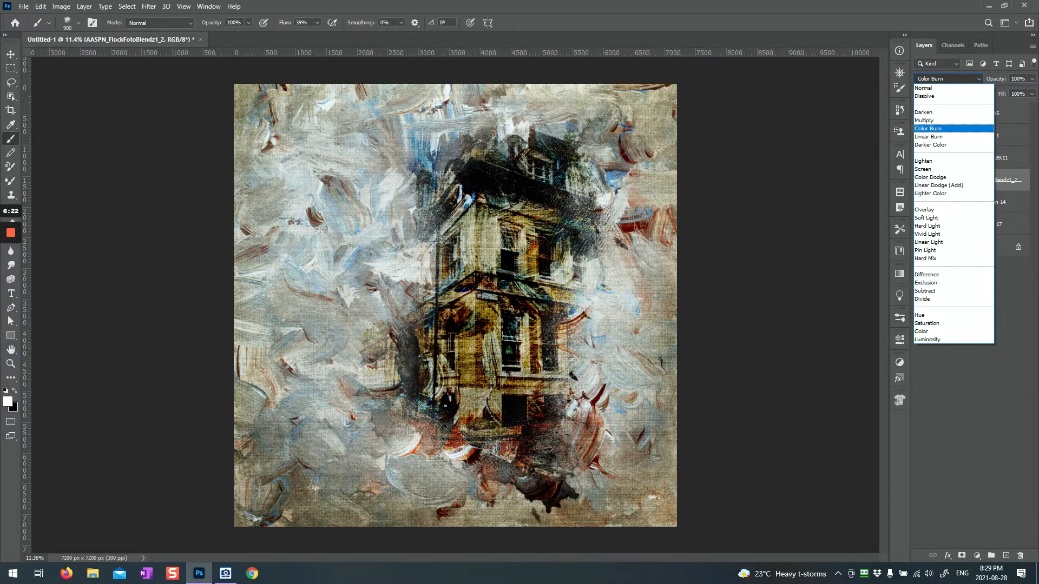
pyautogui.press('Down')
pyautogui.press('Down')
pyautogui.press('Down')
pyautogui.press('Down')
pyautogui.press('Down')
pyautogui.press('Down')
pyautogui.press('Down')
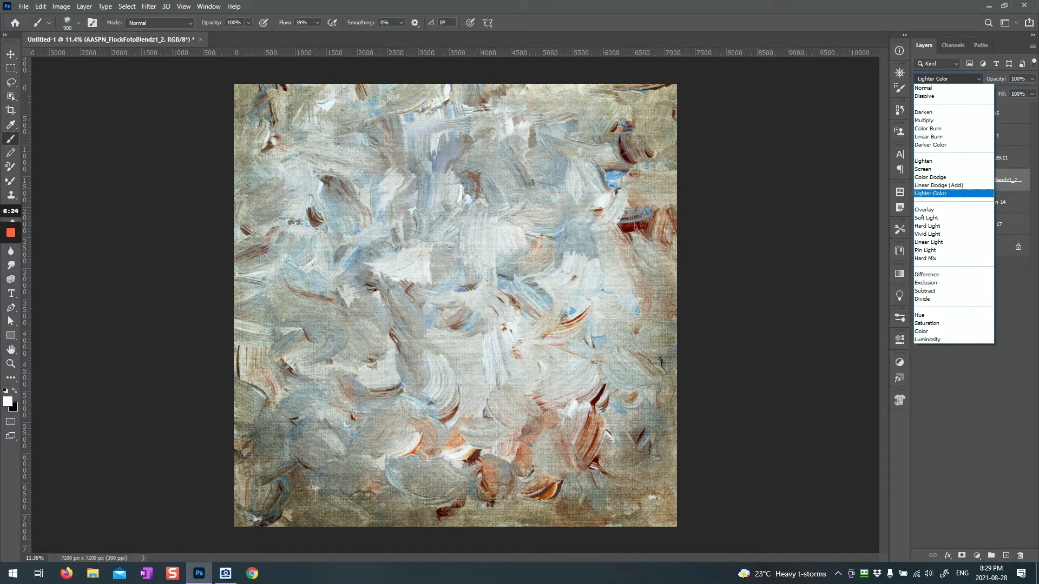
pyautogui.press('Down')
pyautogui.press('Down')
pyautogui.press('Down')
pyautogui.press('Down')
pyautogui.press('Down')
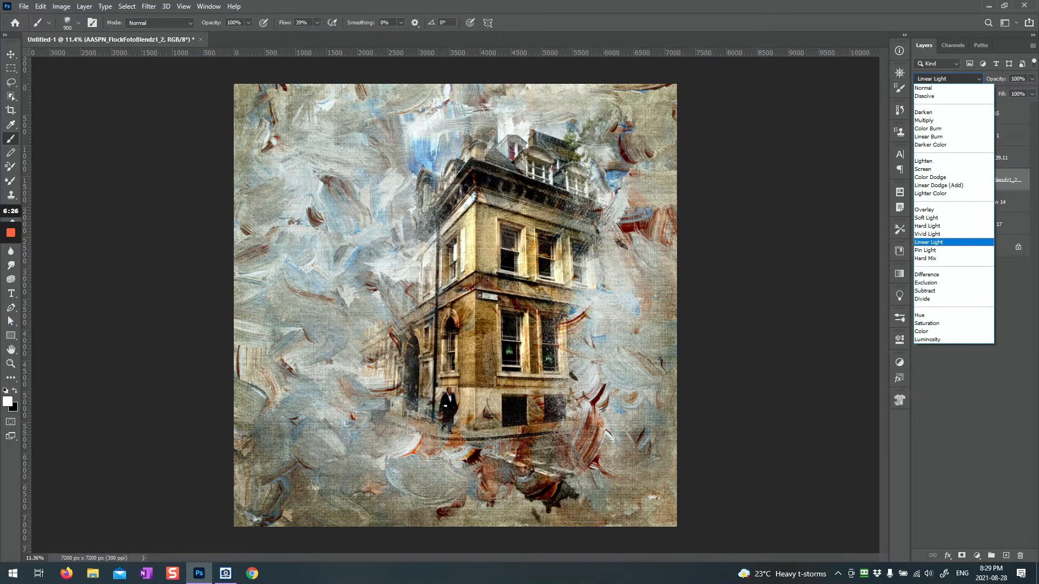
pyautogui.press('Down')
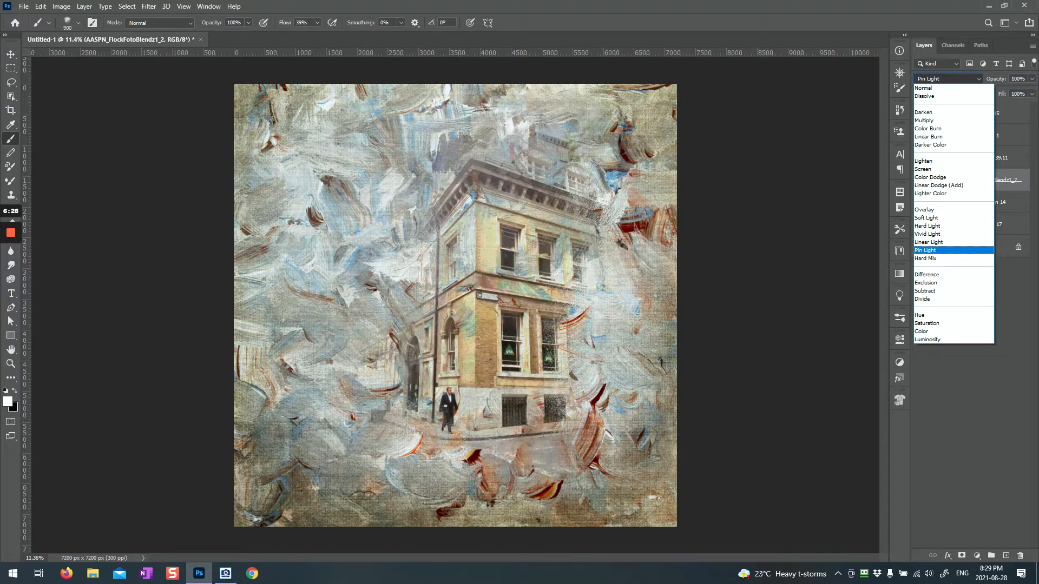
pyautogui.press('Up')
pyautogui.press('Up')
pyautogui.press('Down')
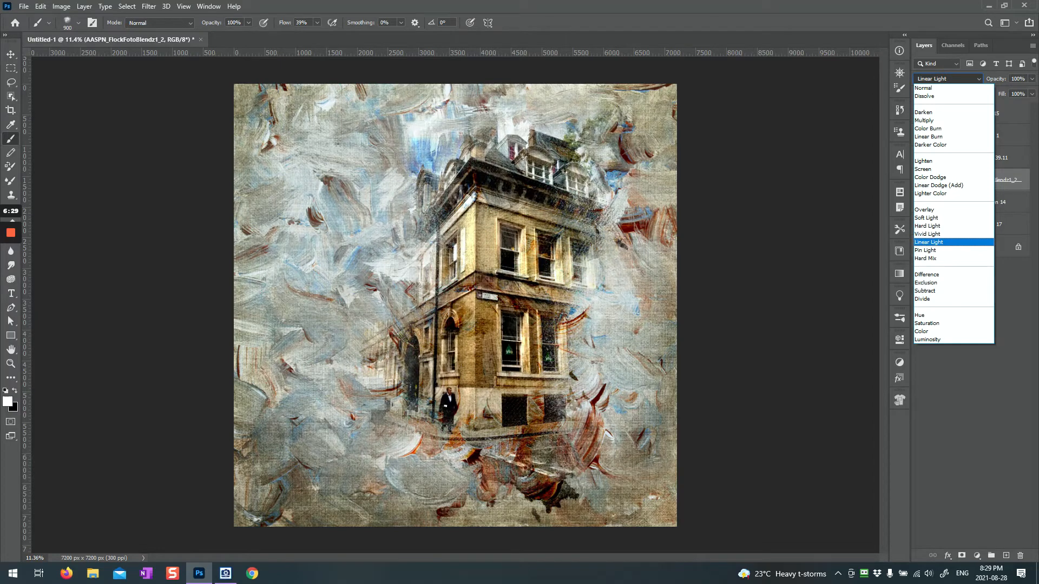
pyautogui.press('Up')
pyautogui.press('Up')
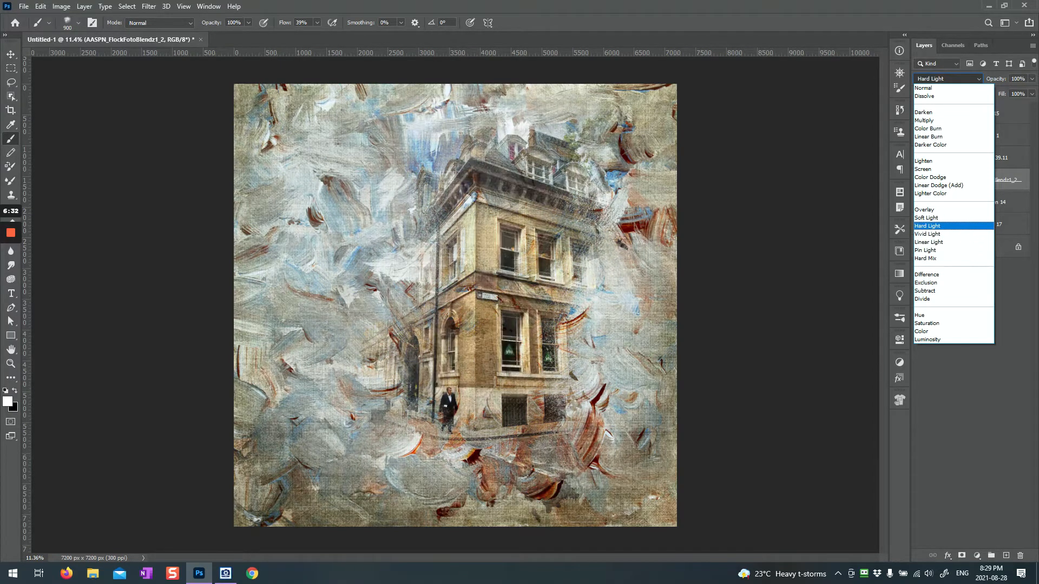
pyautogui.press('Down')
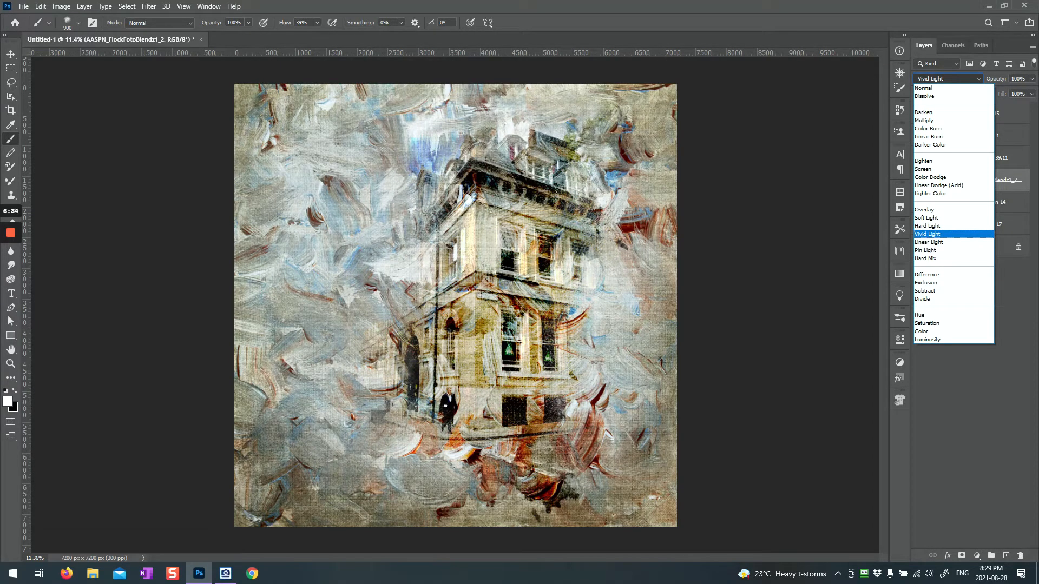
pyautogui.press('Down')
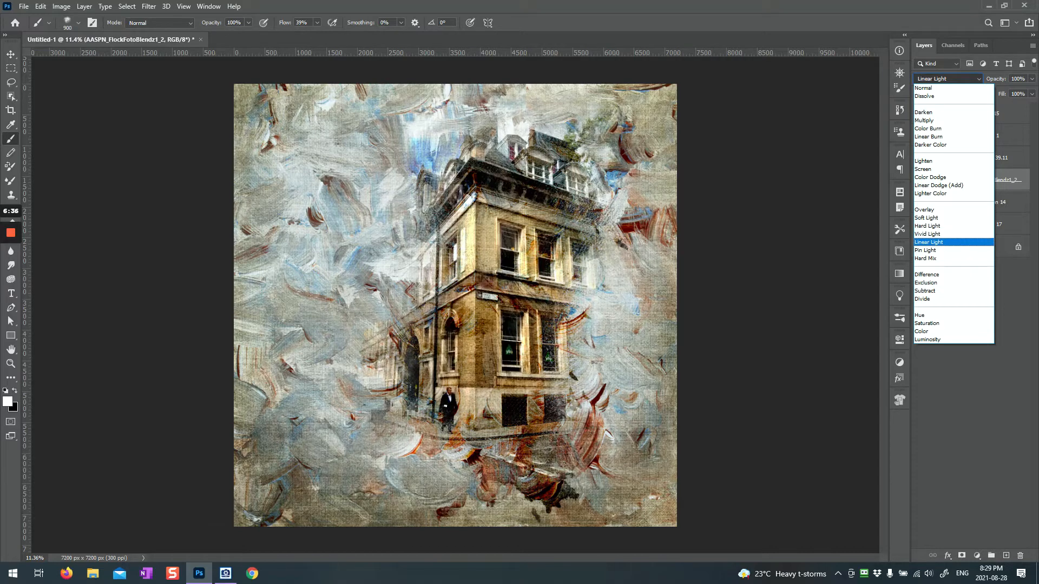
pyautogui.press('Up')
pyautogui.press('Down')
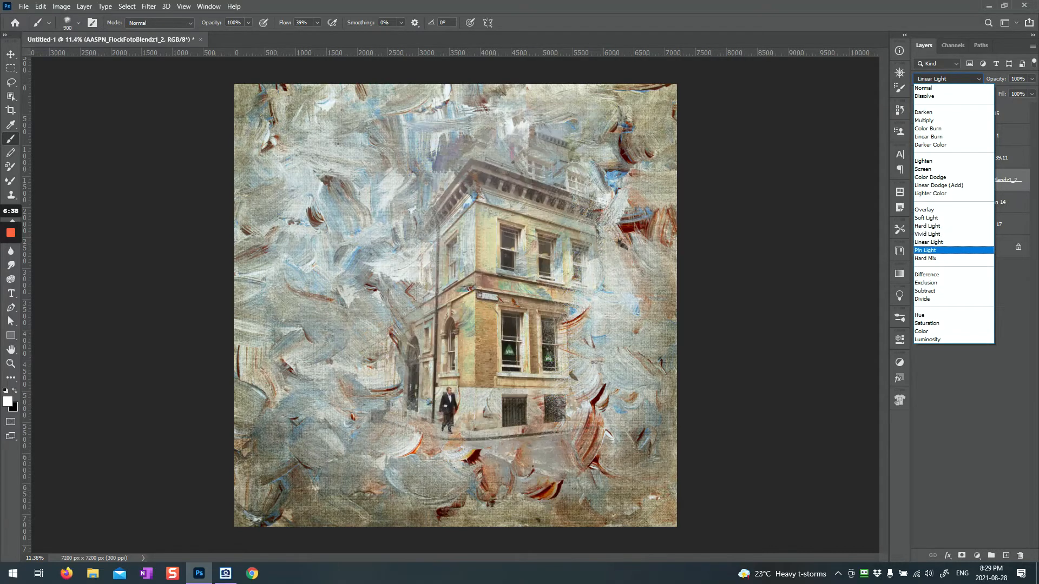
pyautogui.press('Down')
pyautogui.press('Down')
pyautogui.press('Up')
pyautogui.press('Up')
pyautogui.press('Up')
pyautogui.press('Up')
pyautogui.press('Up')
pyautogui.press('Down')
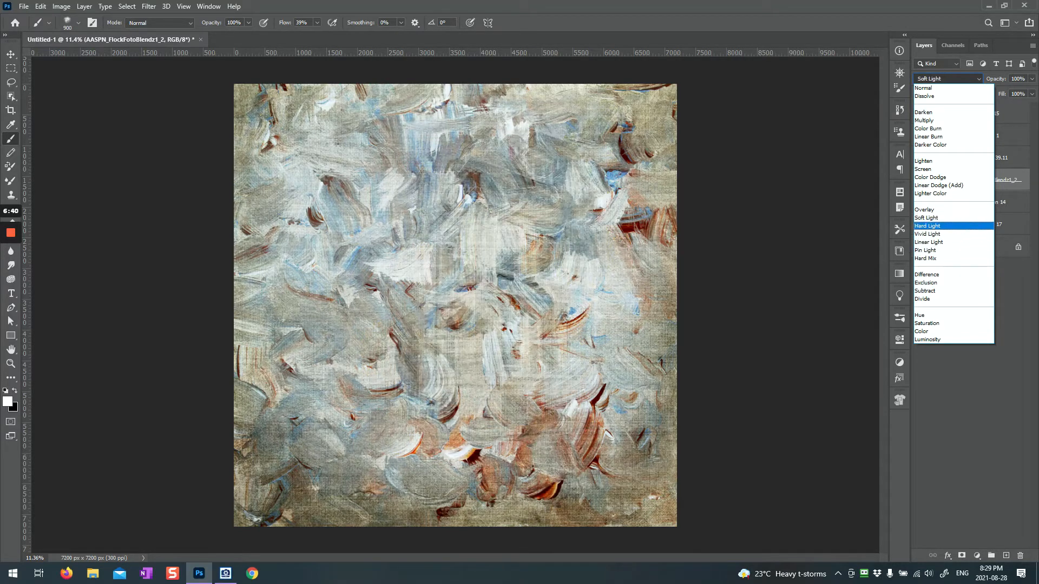
pyautogui.press('Down')
pyautogui.press('Down')
pyautogui.press('Up')
pyautogui.press('Up')
pyautogui.press('Up')
pyautogui.press('Up')
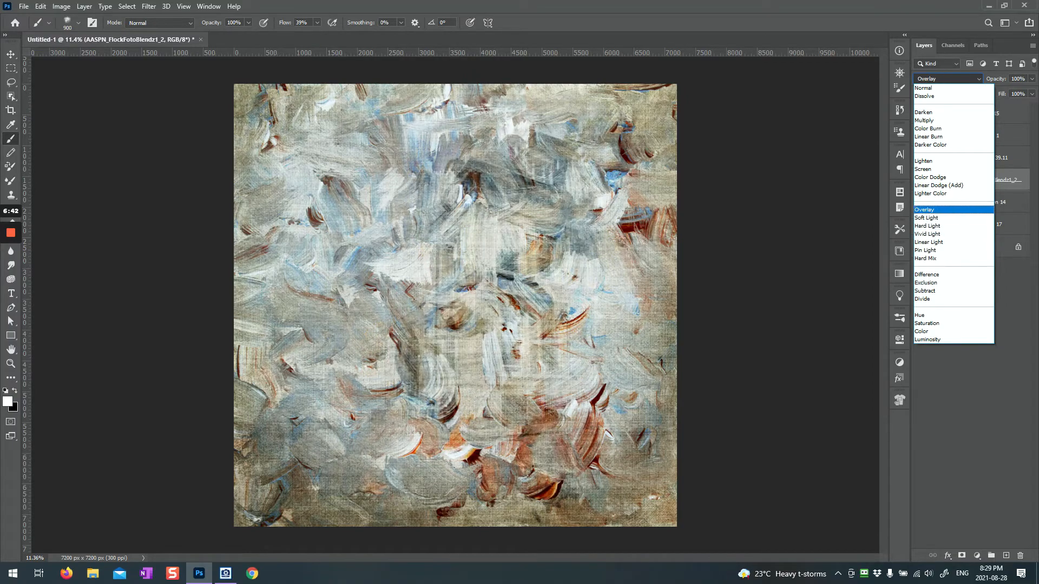
pyautogui.press('Down')
pyautogui.press('Down')
pyautogui.press('Down')
pyautogui.press('Down')
pyautogui.press('Down')
pyautogui.press('Down')
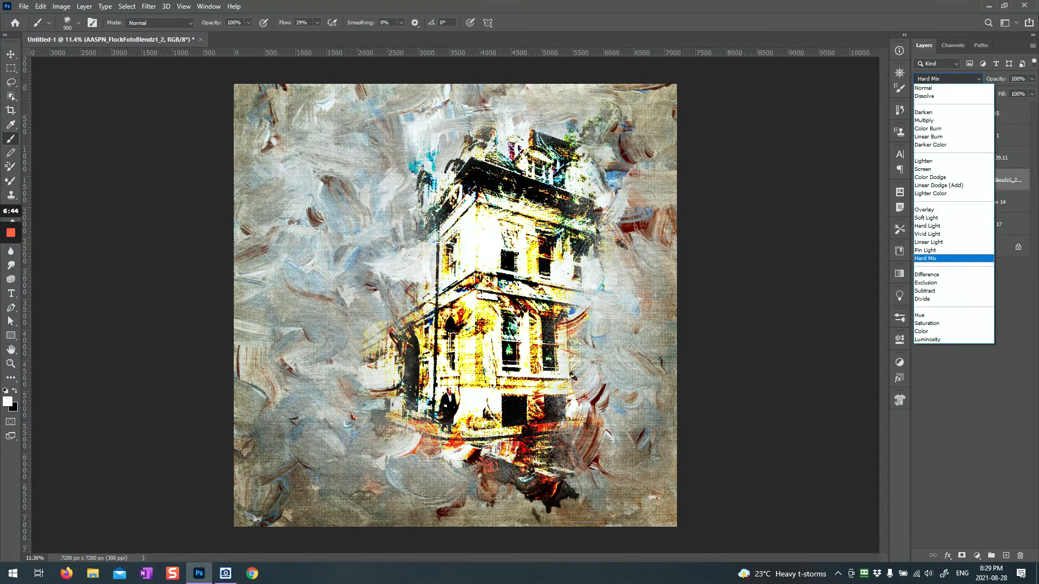
pyautogui.press('Up')
pyautogui.press('Up')
pyautogui.press('Up')
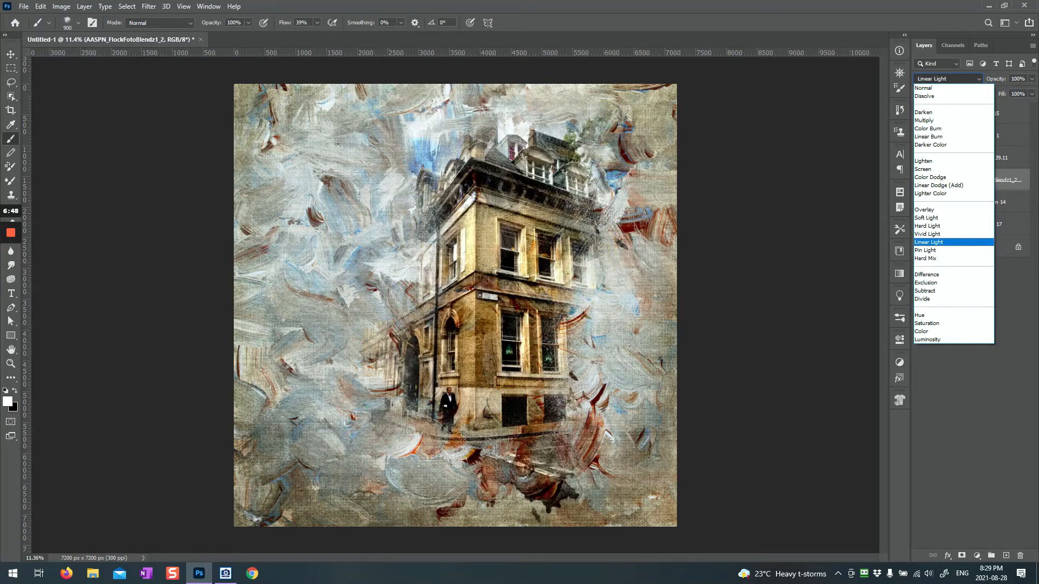
pyautogui.click(941, 242)
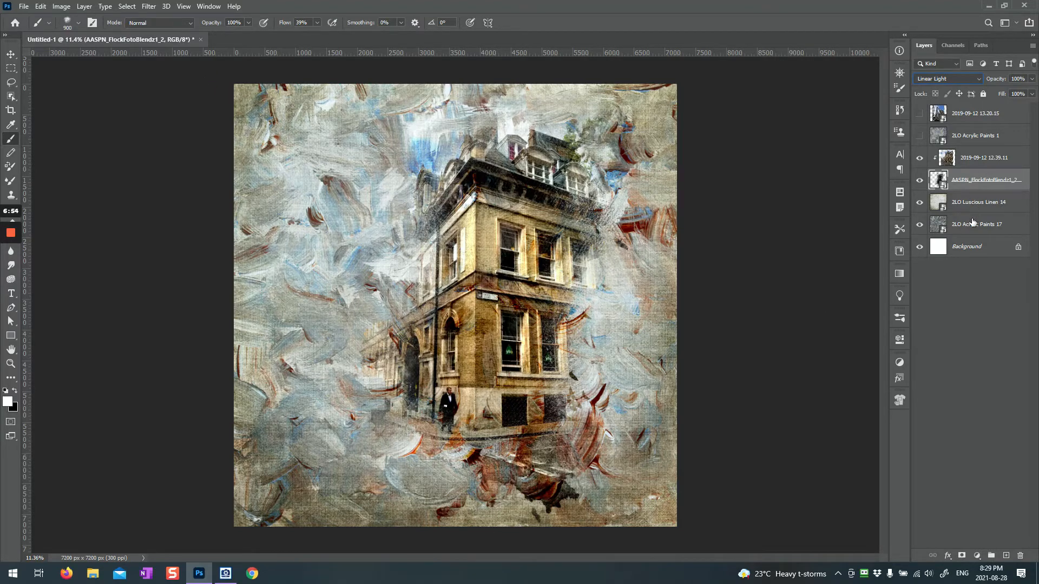
# Duplicate the clipped 2019-09-12 12.39.11 photo layer and set the copy to Overlay blend mode at 36% opacity.
pyautogui.click(992, 158)
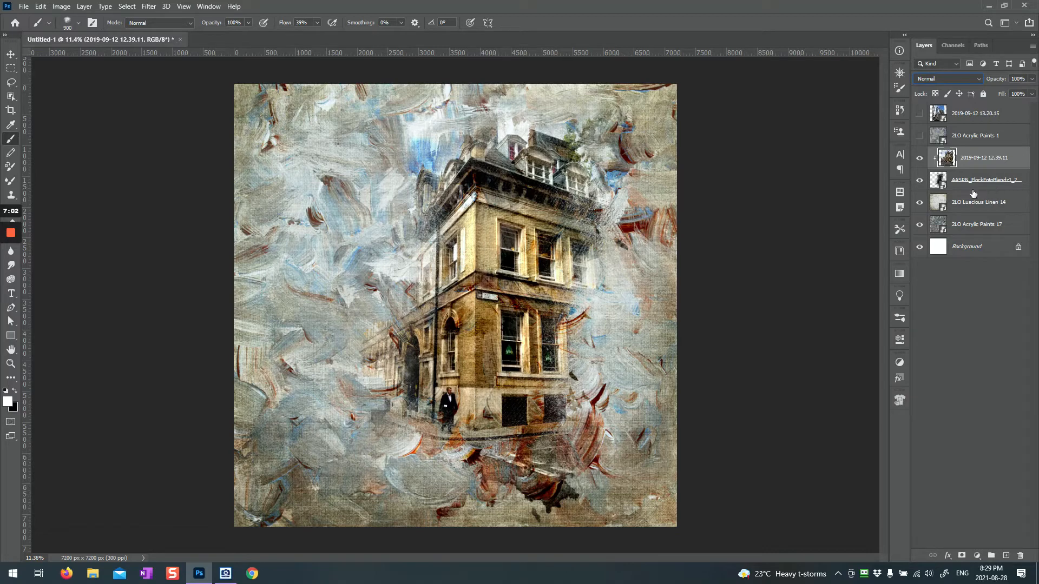
pyautogui.moveTo(1008, 158)
pyautogui.mouseDown()
pyautogui.moveTo(983, 524)
pyautogui.moveTo(1002, 550)
pyautogui.mouseUp()
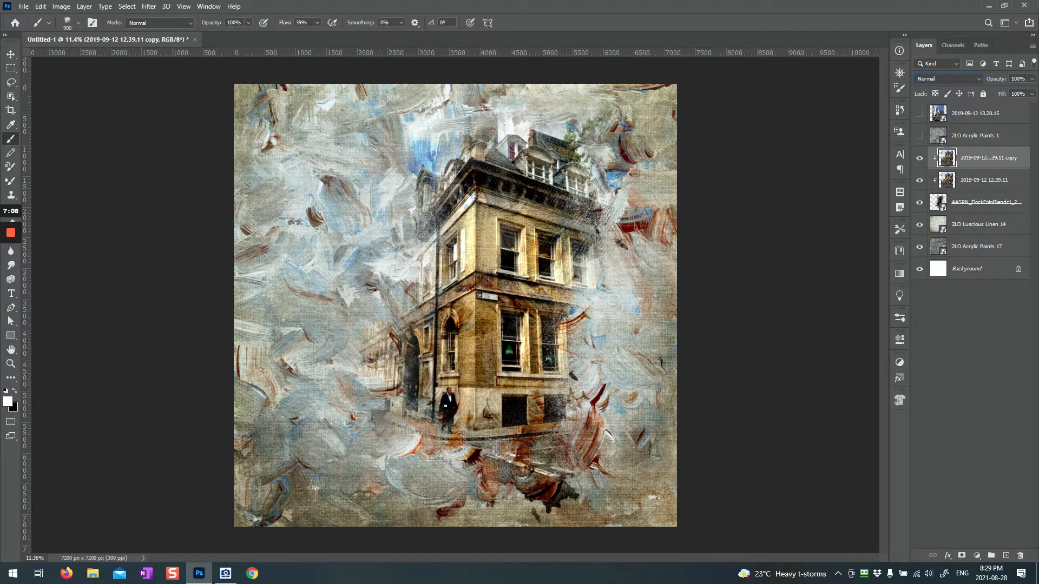
pyautogui.click(948, 78)
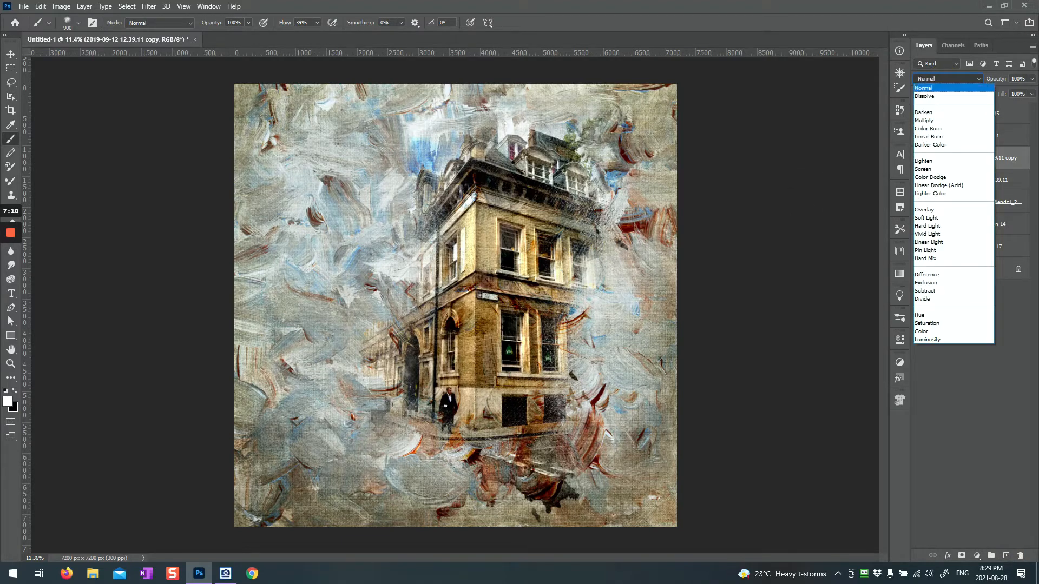
pyautogui.click(939, 79)
pyautogui.click(940, 79)
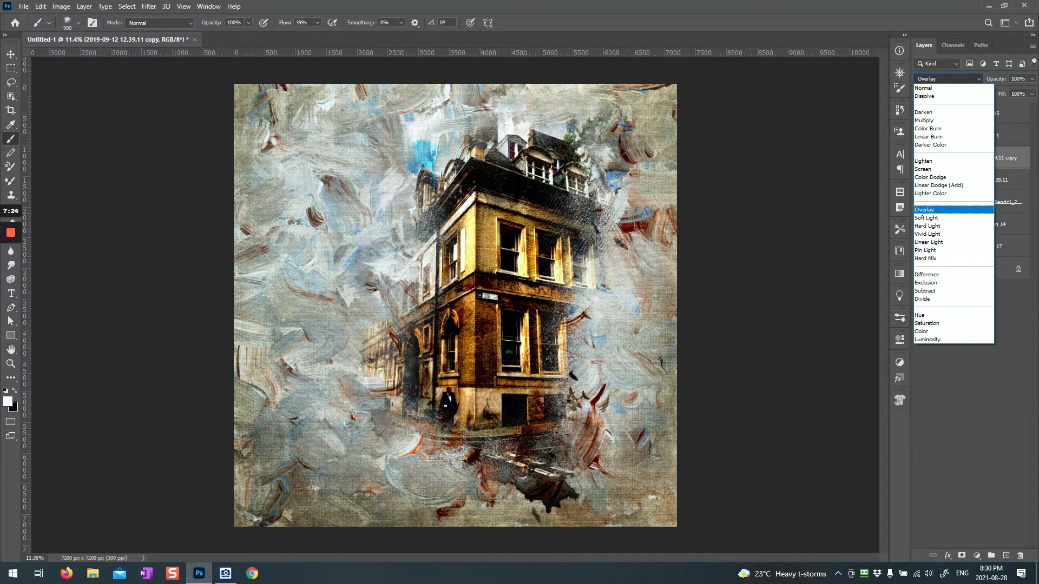
pyautogui.click(928, 210)
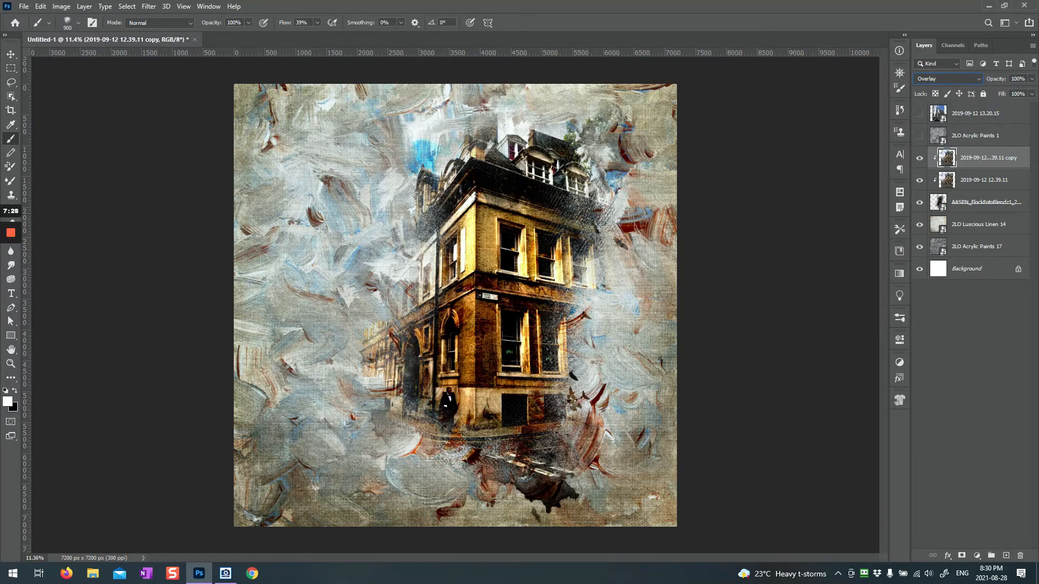
pyautogui.click(1032, 79)
pyautogui.moveTo(1032, 91)
pyautogui.mouseDown()
pyautogui.moveTo(996, 103)
pyautogui.moveTo(999, 91)
pyautogui.mouseUp()
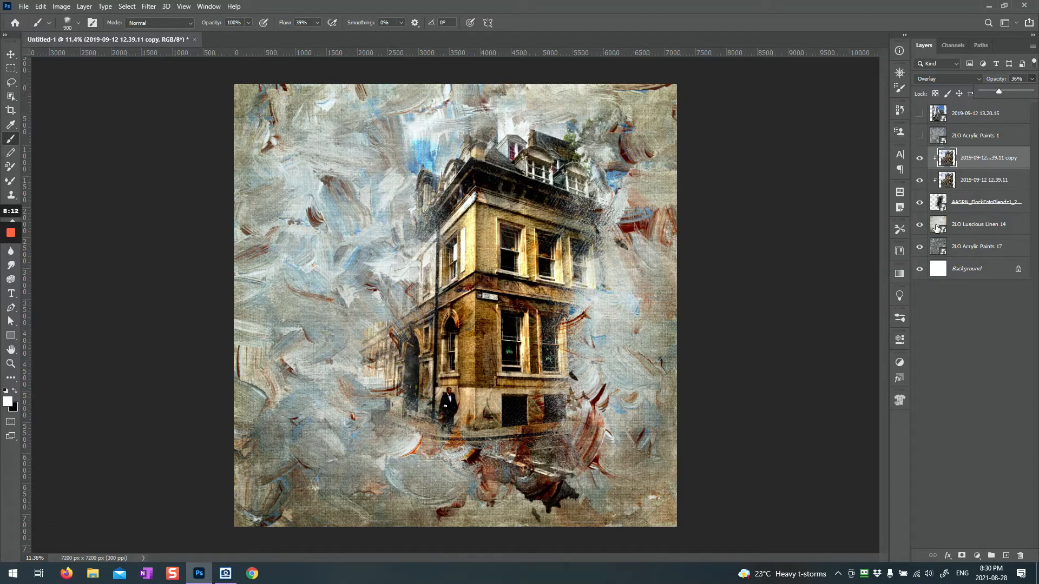
# Compare the composite without the 2LO Luscious Linen 14 layer, show the layer again and set its opacity to 71%.
pyautogui.click(920, 230)
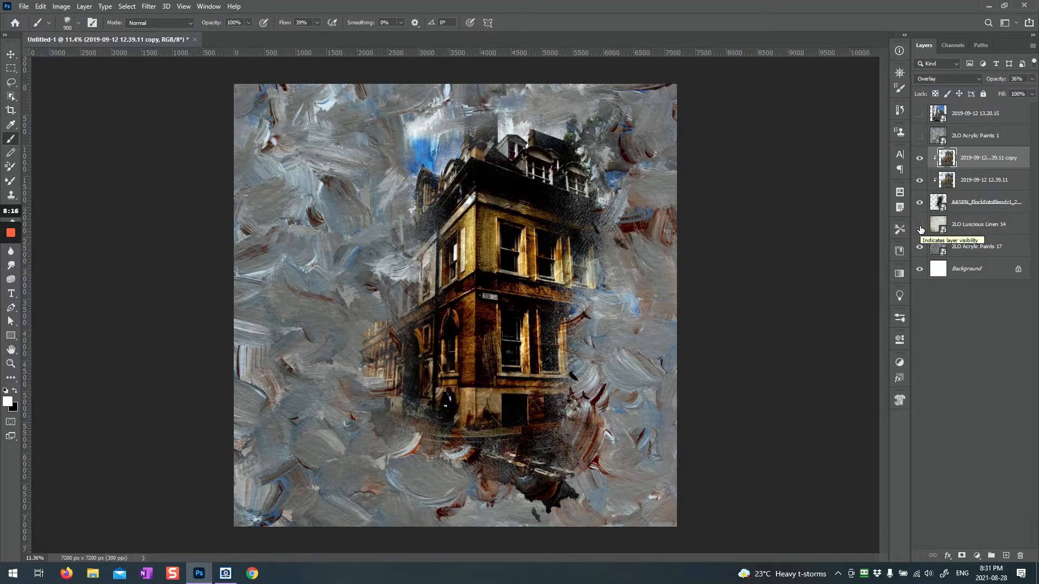
pyautogui.click(920, 229)
pyautogui.click(939, 223)
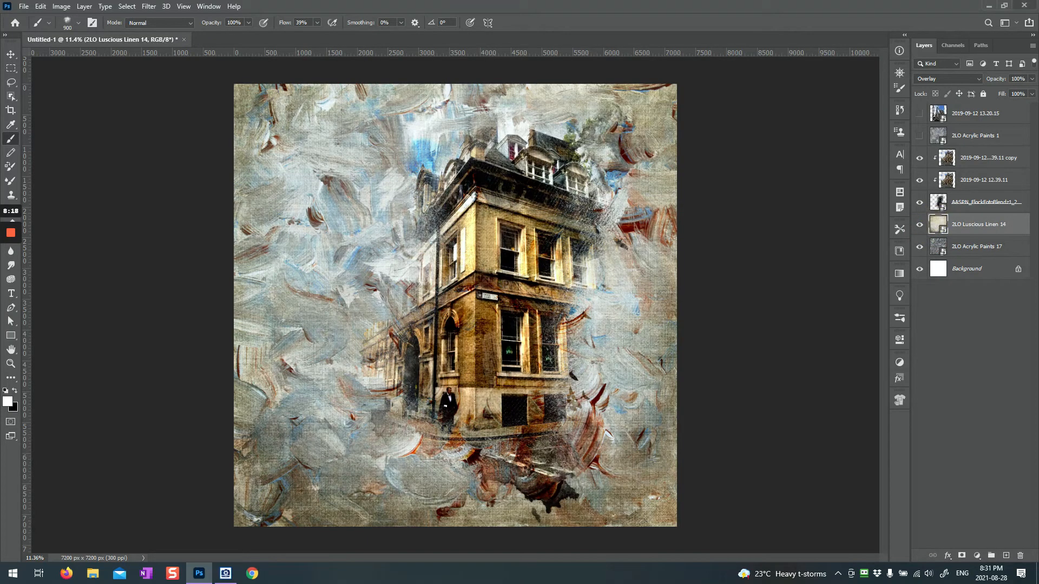
pyautogui.click(1032, 78)
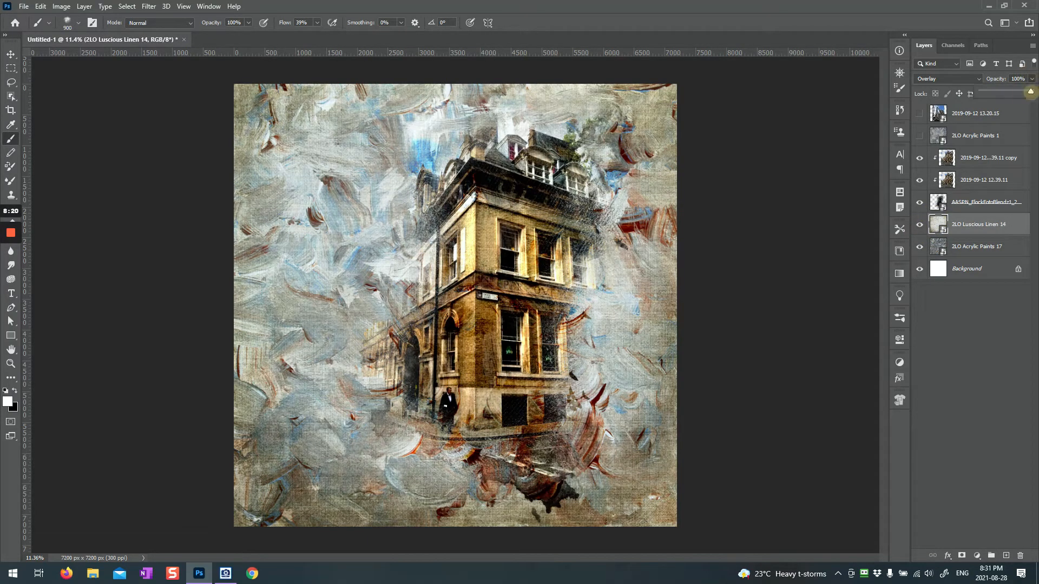
pyautogui.moveTo(1031, 91); pyautogui.dragTo(1016, 91)
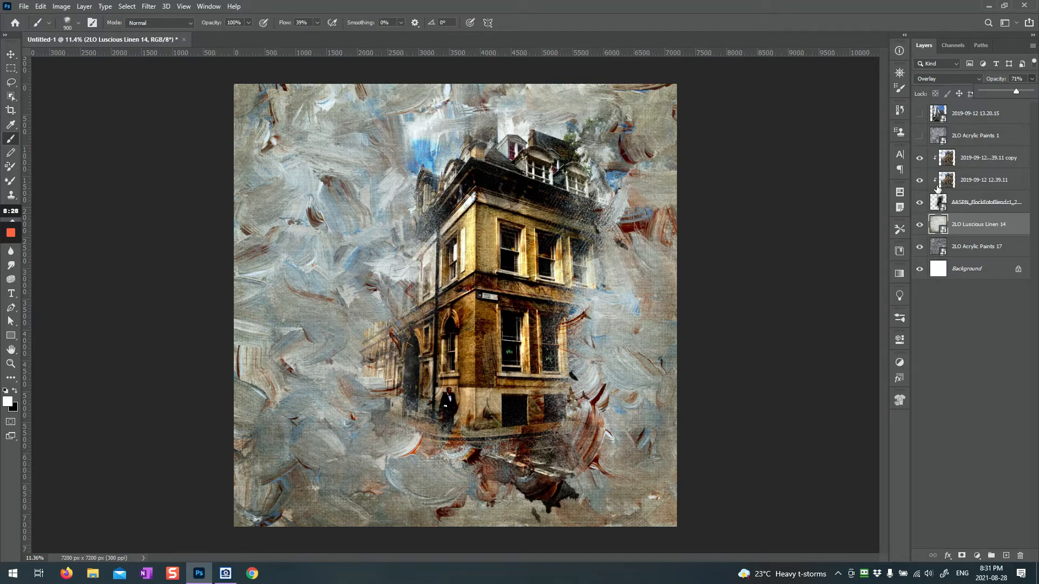
pyautogui.click(934, 202)
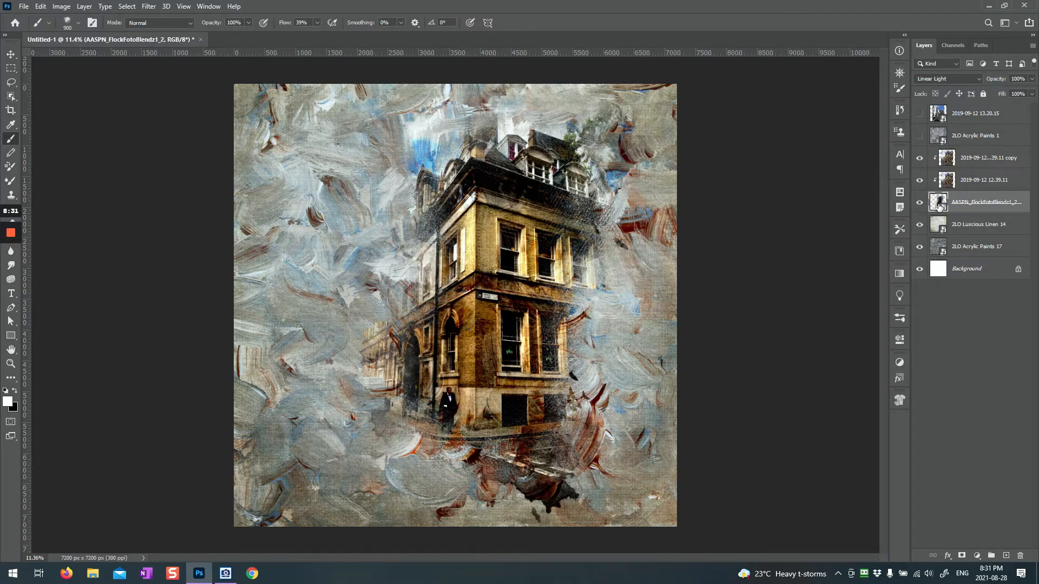
pyautogui.click(947, 157)
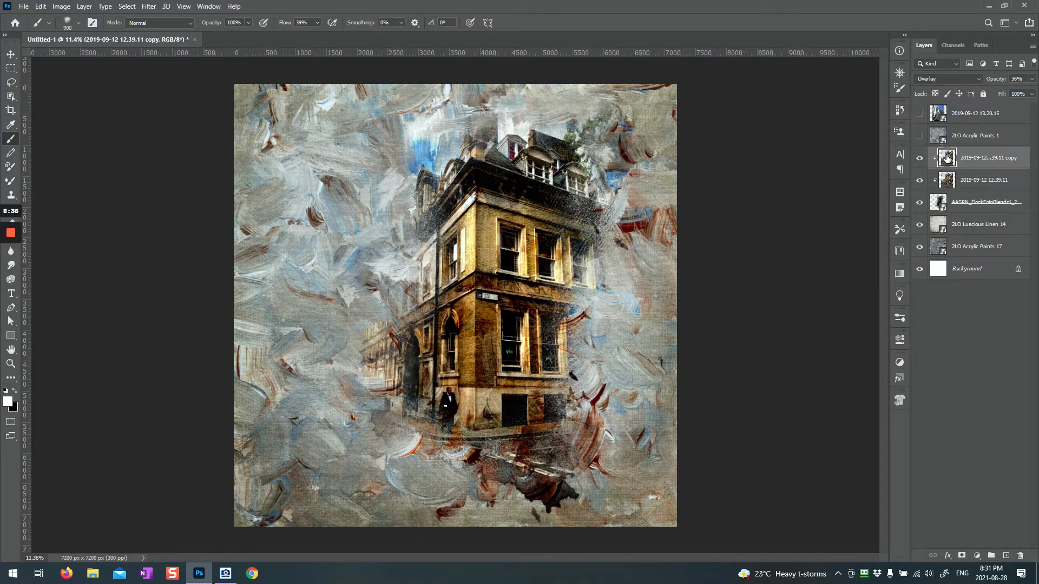
pyautogui.click(952, 186)
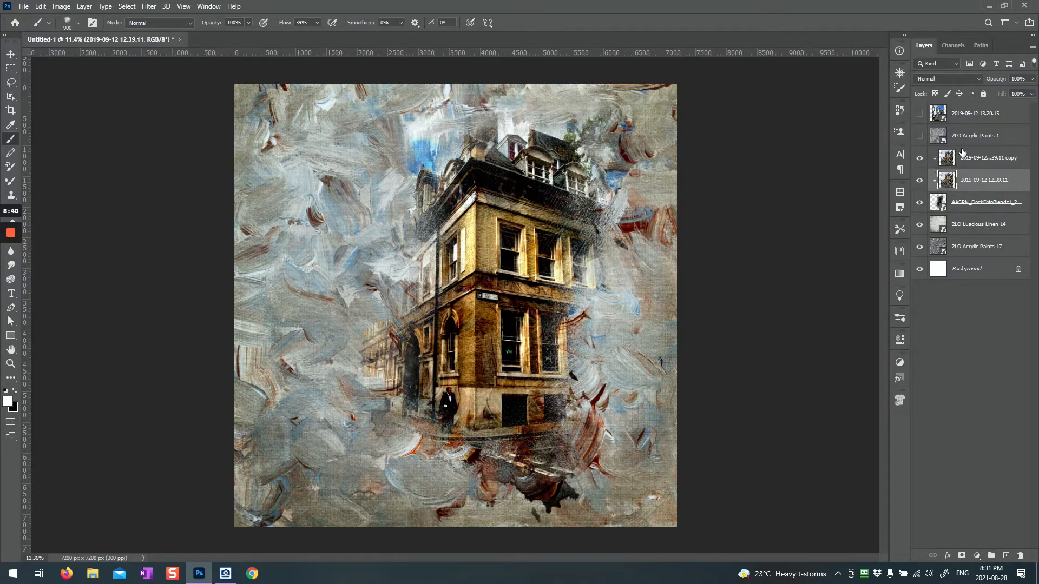
# Delete the hidden 2019-09-12 13.20.15 photo layer from the top of the layer stack.
pyautogui.click(935, 112)
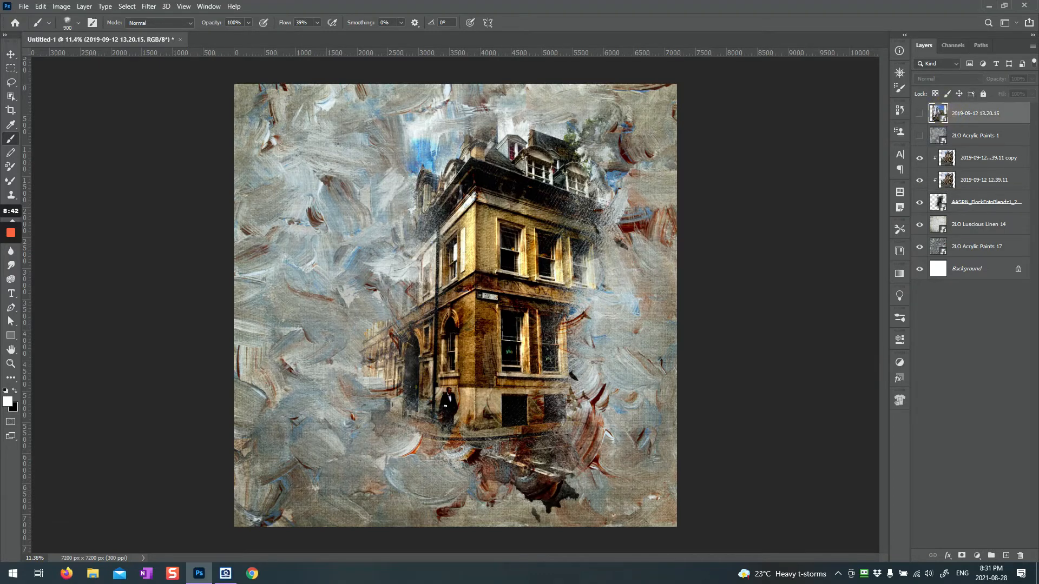
pyautogui.click(1021, 555)
pyautogui.press('Return')
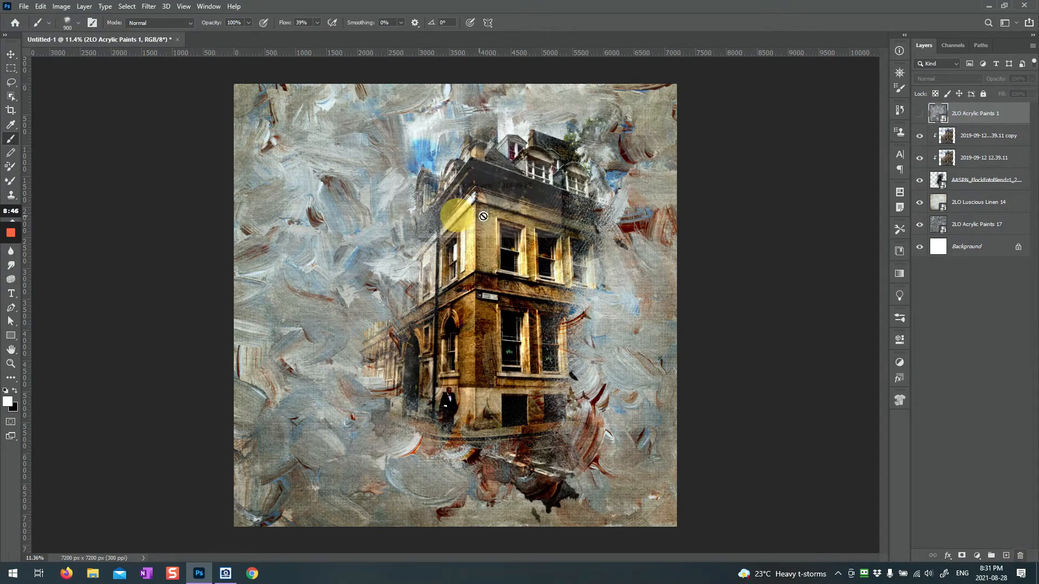
# Show the 2LO Acrylic Paints 1 layer and set it to Linear Light blend mode at 99% opacity.
pyautogui.click(919, 114)
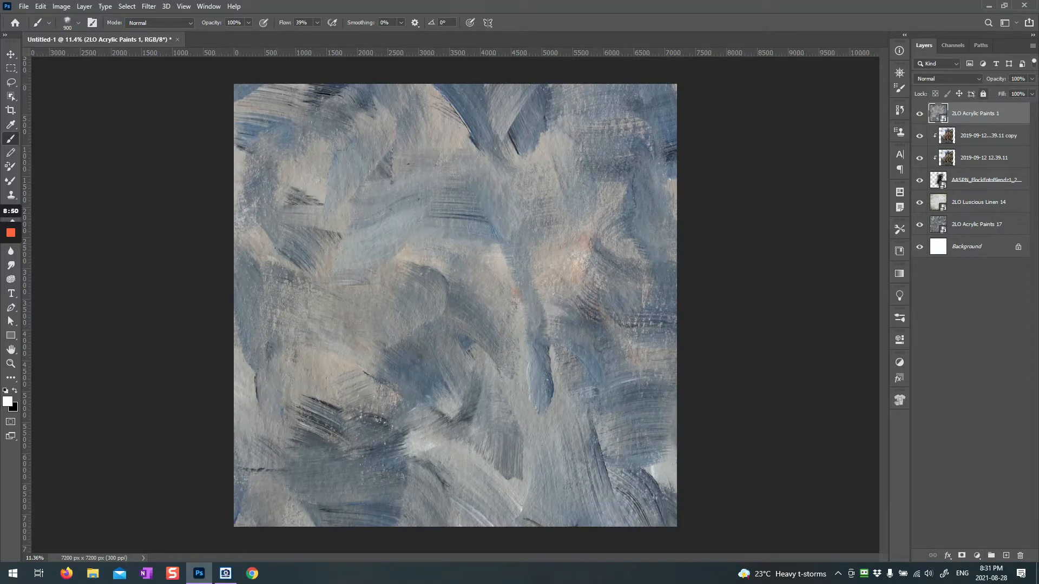
pyautogui.click(947, 79)
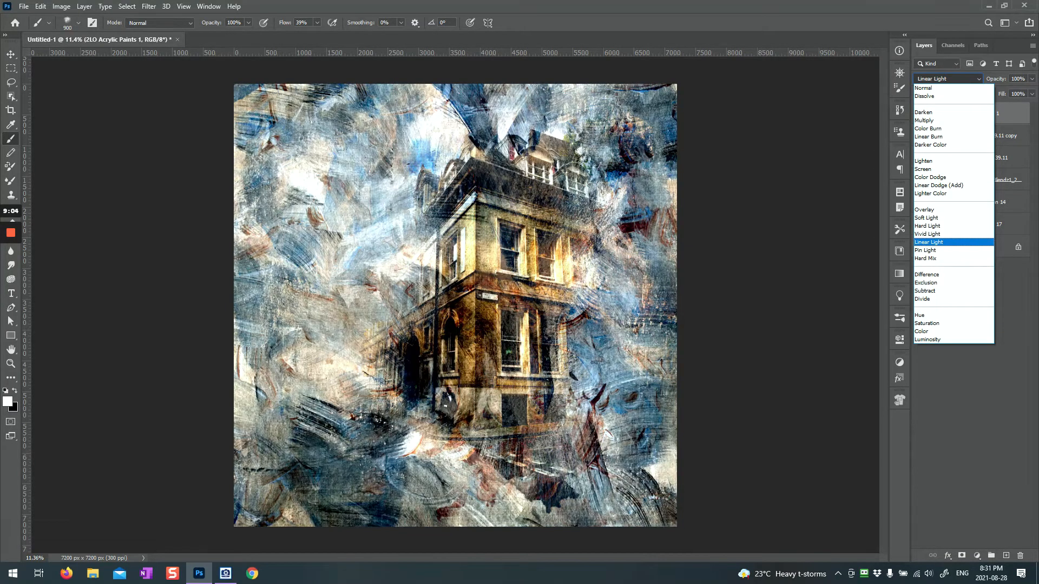
pyautogui.press('Return')
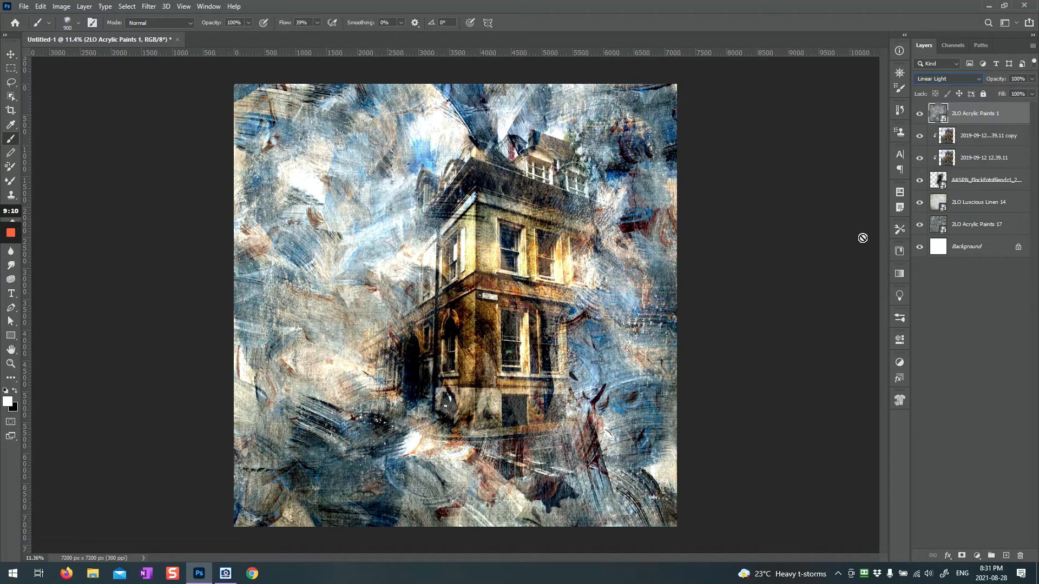
pyautogui.click(1032, 78)
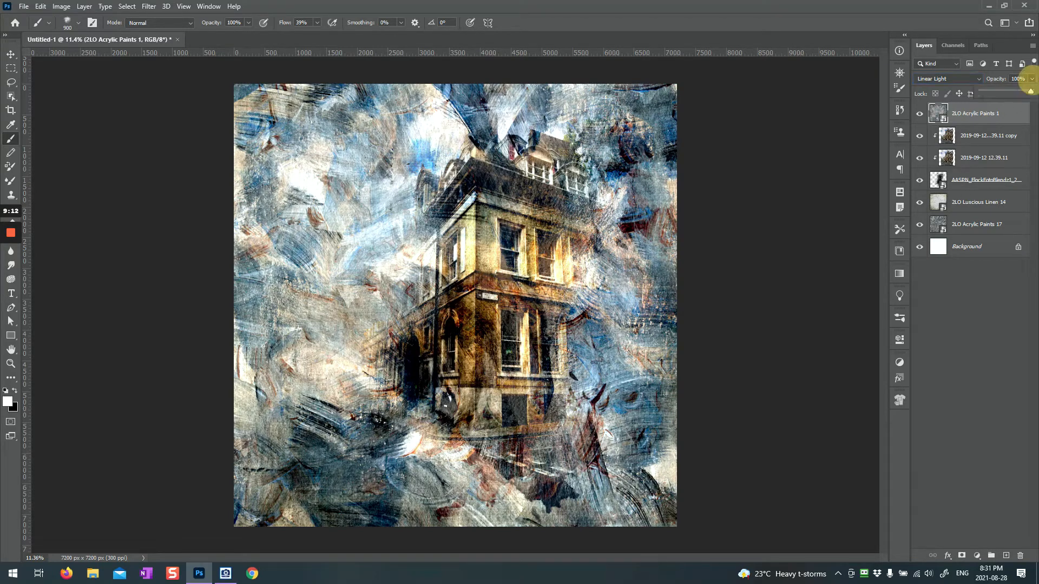
pyautogui.moveTo(1031, 91); pyautogui.dragTo(1030, 91)
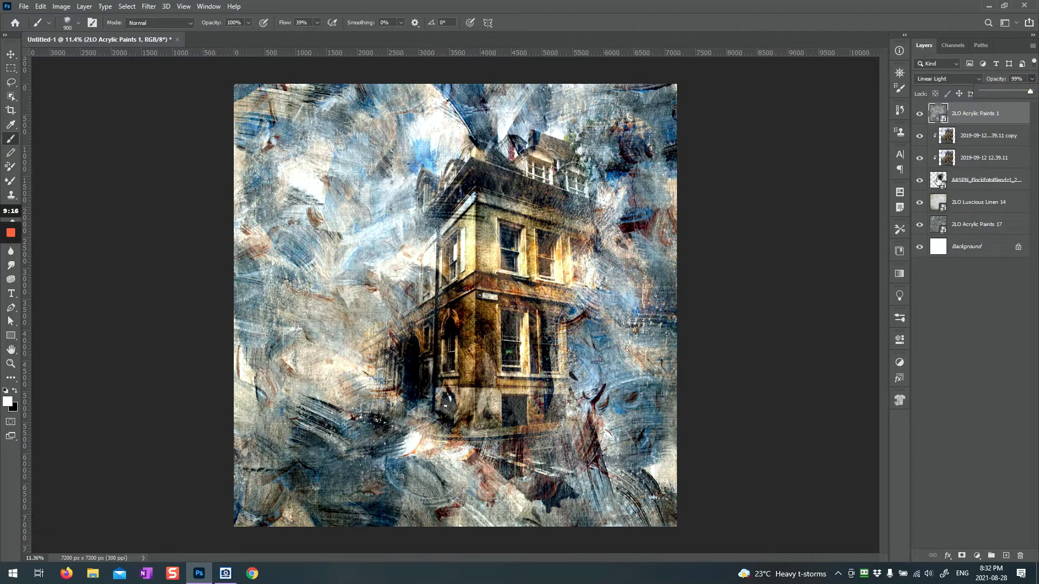
pyautogui.click(941, 111)
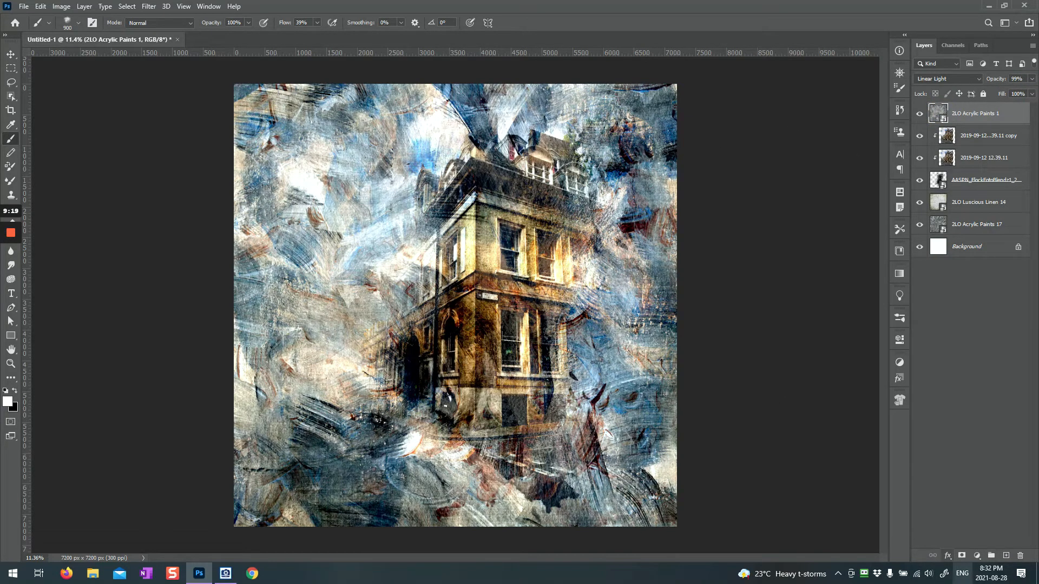
# Add a layer mask to 2LO Acrylic Paints 1 and brush black over the building and its base to reduce the paint texture.
pyautogui.click(962, 556)
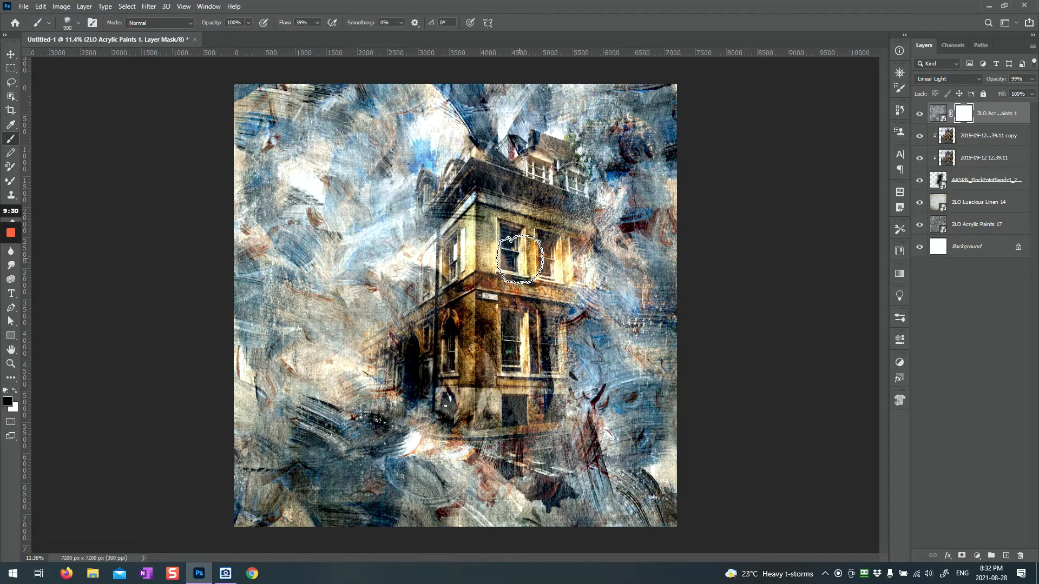
pyautogui.moveTo(519, 260); pyautogui.dragTo(506, 268)
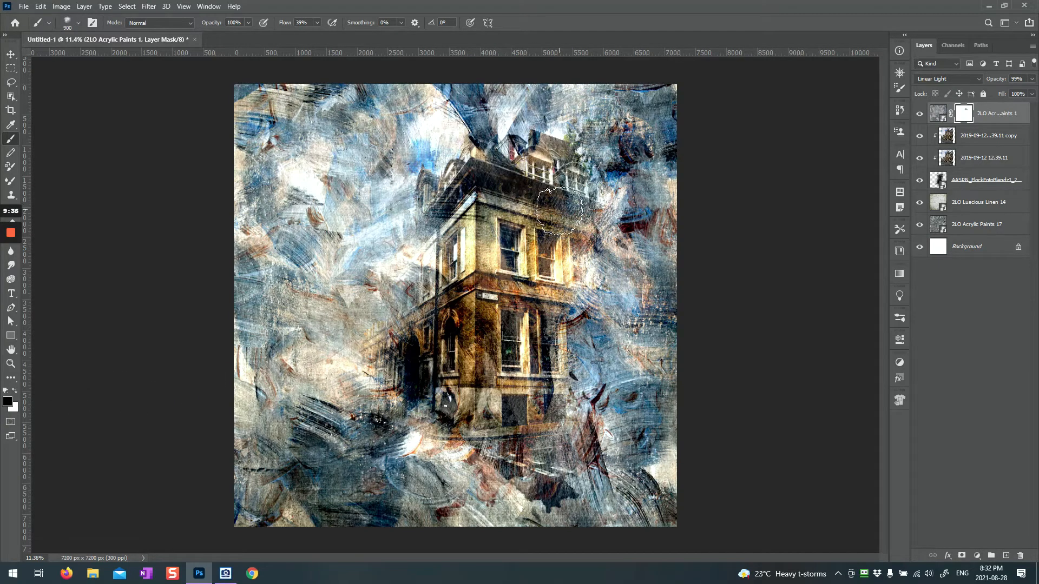
pyautogui.moveTo(436, 229)
pyautogui.mouseDown()
pyautogui.moveTo(427, 209)
pyautogui.moveTo(425, 182)
pyautogui.moveTo(410, 200)
pyautogui.moveTo(486, 138)
pyautogui.moveTo(465, 156)
pyautogui.moveTo(513, 143)
pyautogui.moveTo(508, 152)
pyautogui.moveTo(538, 153)
pyautogui.moveTo(565, 138)
pyautogui.moveTo(549, 164)
pyautogui.moveTo(567, 178)
pyautogui.moveTo(517, 167)
pyautogui.mouseUp()
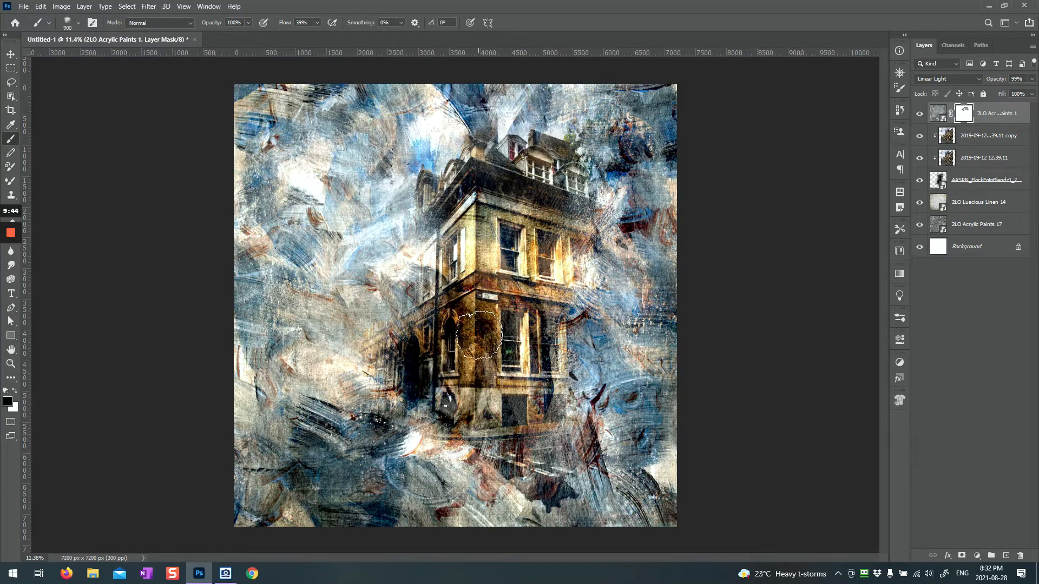
pyautogui.moveTo(527, 432)
pyautogui.mouseDown()
pyautogui.moveTo(512, 464)
pyautogui.moveTo(535, 445)
pyautogui.moveTo(575, 483)
pyautogui.moveTo(546, 479)
pyautogui.moveTo(500, 392)
pyautogui.moveTo(546, 438)
pyautogui.moveTo(546, 475)
pyautogui.mouseUp()
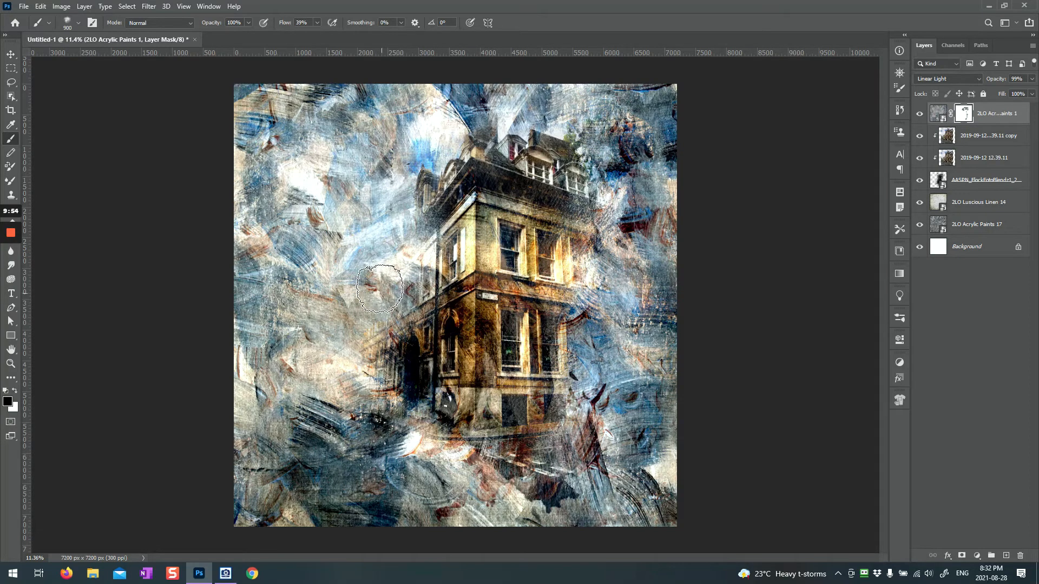
pyautogui.moveTo(411, 279)
pyautogui.mouseDown()
pyautogui.moveTo(436, 278)
pyautogui.moveTo(456, 297)
pyautogui.mouseUp()
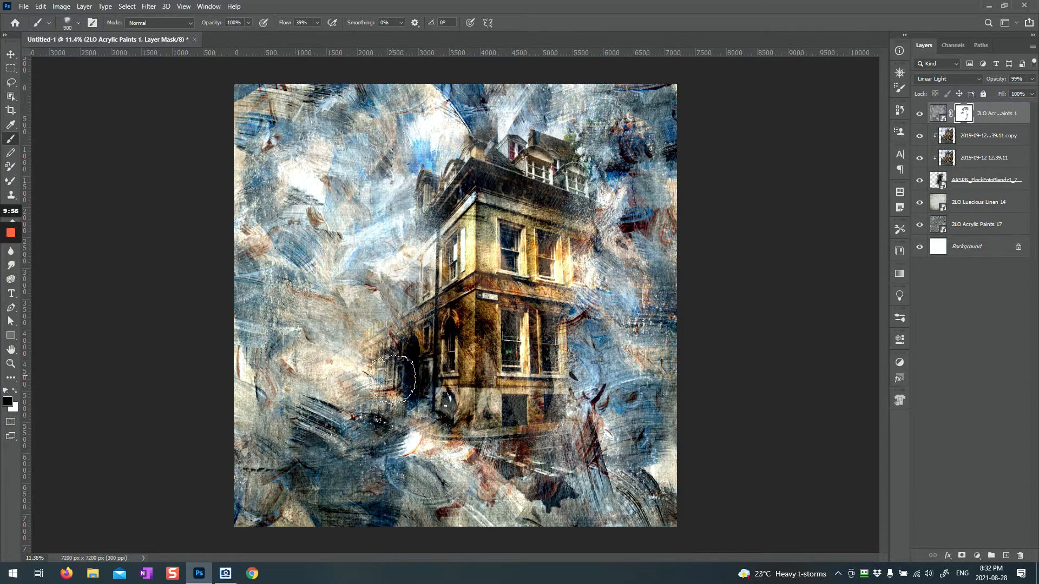
pyautogui.moveTo(399, 372)
pyautogui.mouseDown()
pyautogui.moveTo(415, 412)
pyautogui.moveTo(397, 427)
pyautogui.moveTo(411, 455)
pyautogui.moveTo(452, 471)
pyautogui.mouseUp()
pyautogui.moveTo(463, 190)
pyautogui.mouseDown()
pyautogui.moveTo(445, 170)
pyautogui.moveTo(469, 198)
pyautogui.mouseUp()
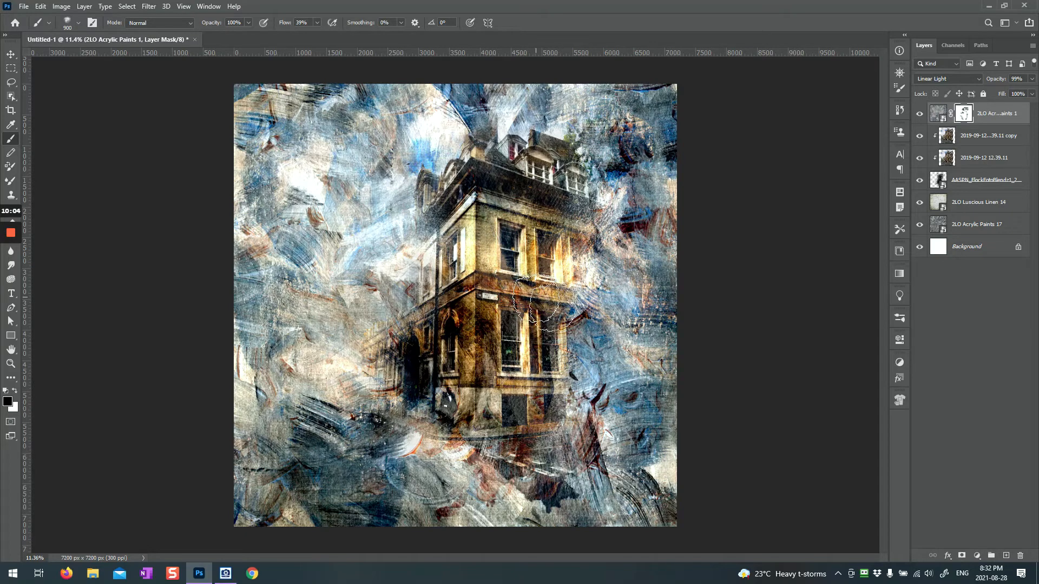
pyautogui.moveTo(530, 303)
pyautogui.mouseDown()
pyautogui.moveTo(511, 279)
pyautogui.moveTo(520, 303)
pyautogui.mouseUp()
pyautogui.click(583, 299)
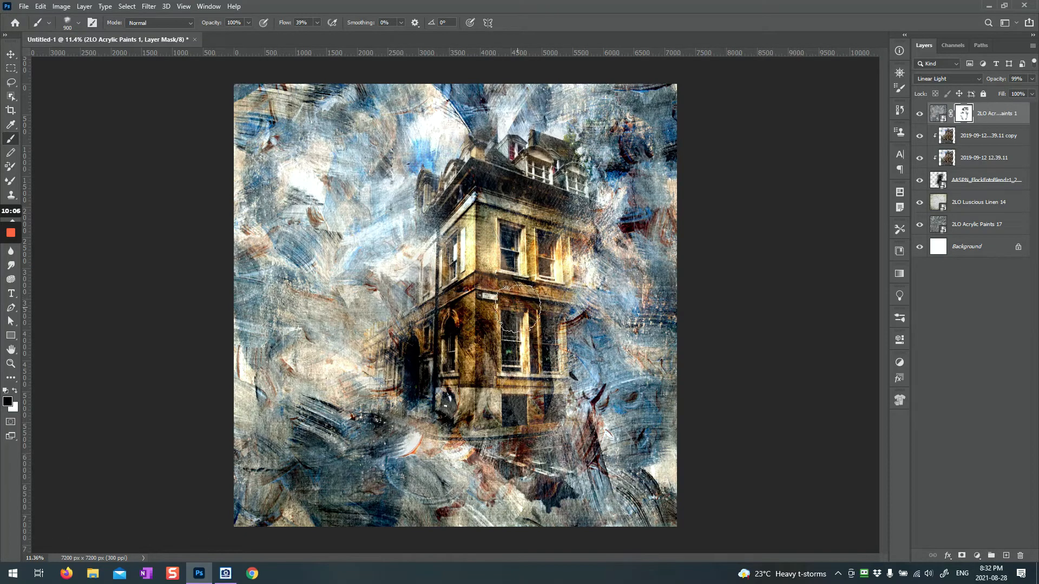
pyautogui.click(490, 308)
pyautogui.click(494, 307)
pyautogui.click(493, 295)
pyautogui.click(486, 309)
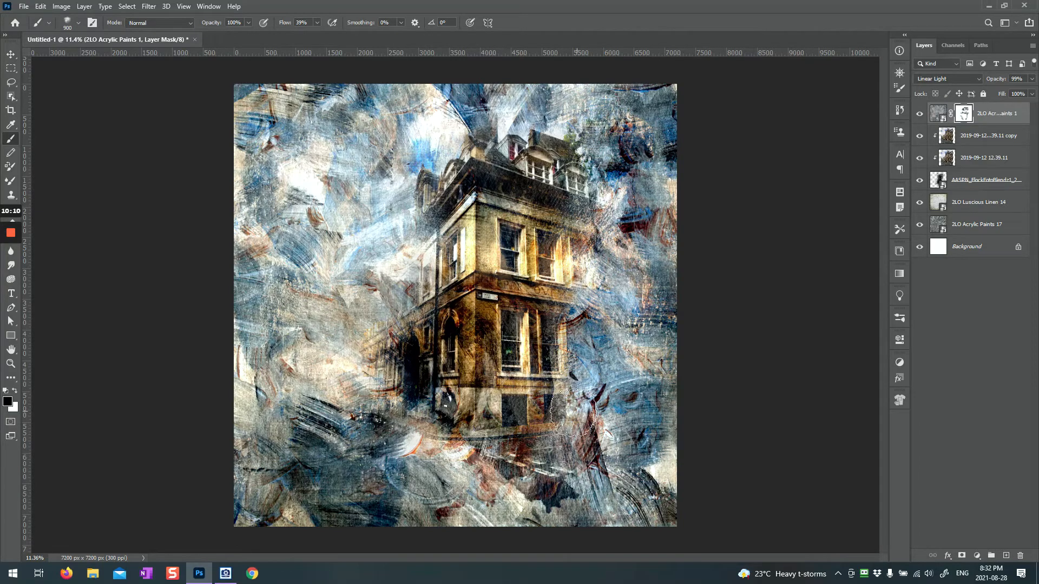
pyautogui.click(515, 501)
pyautogui.moveTo(395, 432)
pyautogui.mouseDown()
pyautogui.moveTo(377, 409)
pyautogui.moveTo(448, 466)
pyautogui.moveTo(378, 406)
pyautogui.moveTo(416, 424)
pyautogui.mouseUp()
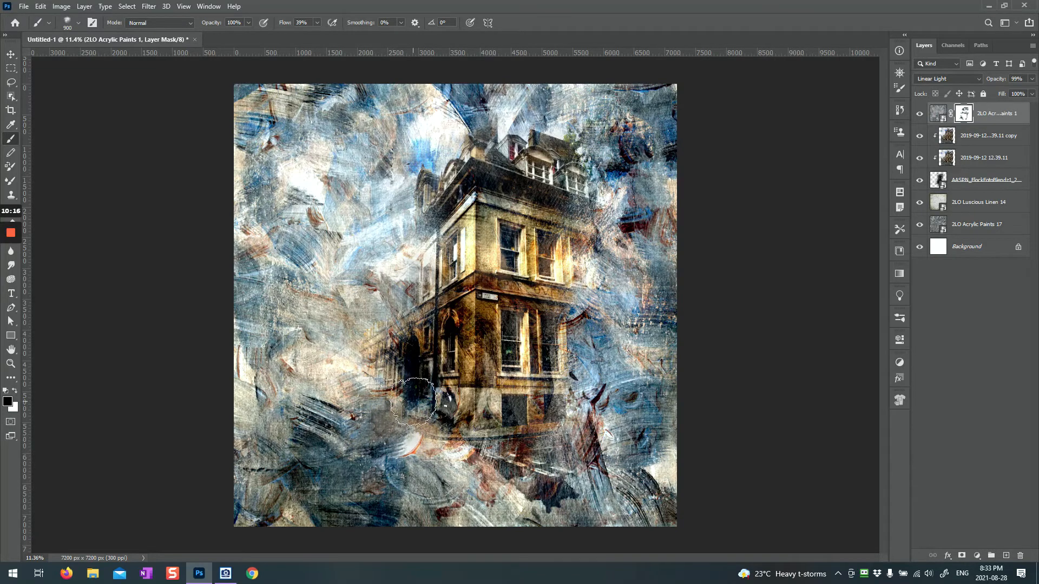
# Brush white on the 2LO Acrylic Paints 1 mask to restore texture around the street and lower-left side of the building.
pyautogui.press('x')
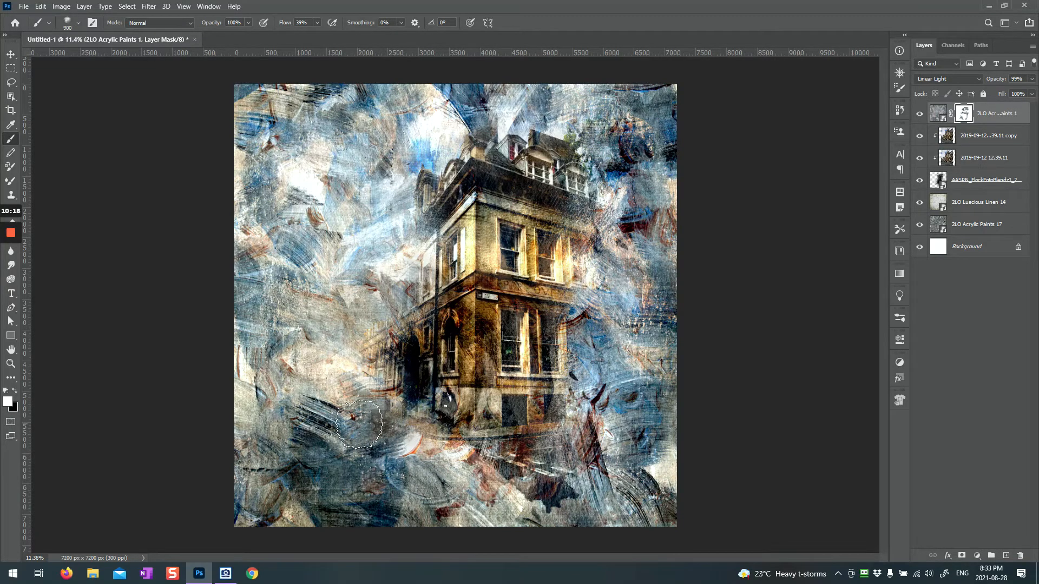
pyautogui.moveTo(374, 417)
pyautogui.mouseDown()
pyautogui.moveTo(362, 438)
pyautogui.moveTo(406, 448)
pyautogui.moveTo(353, 422)
pyautogui.moveTo(383, 401)
pyautogui.moveTo(357, 346)
pyautogui.moveTo(406, 386)
pyautogui.moveTo(372, 383)
pyautogui.moveTo(432, 435)
pyautogui.mouseUp()
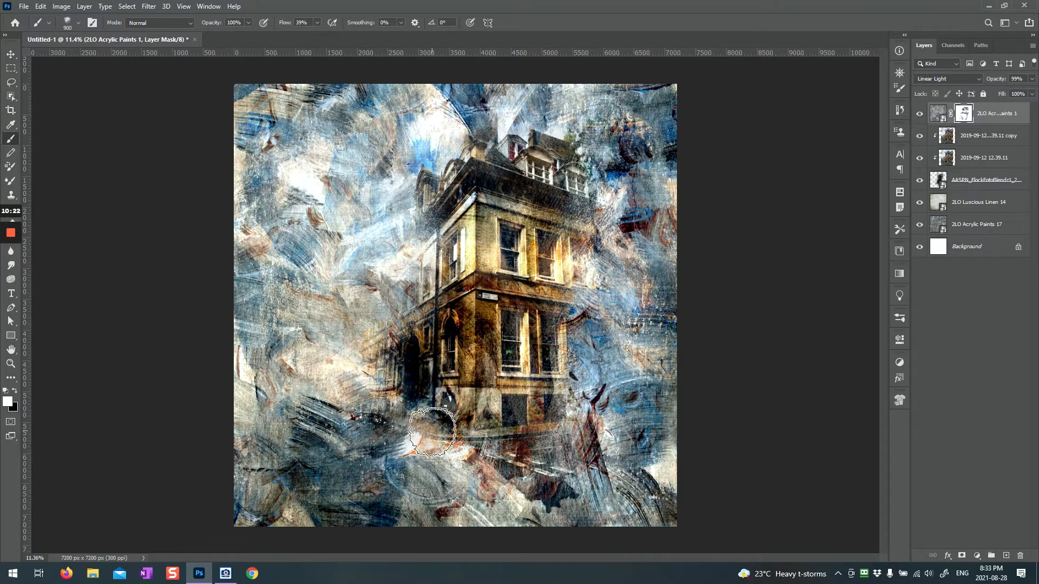
pyautogui.moveTo(364, 285); pyautogui.dragTo(406, 404)
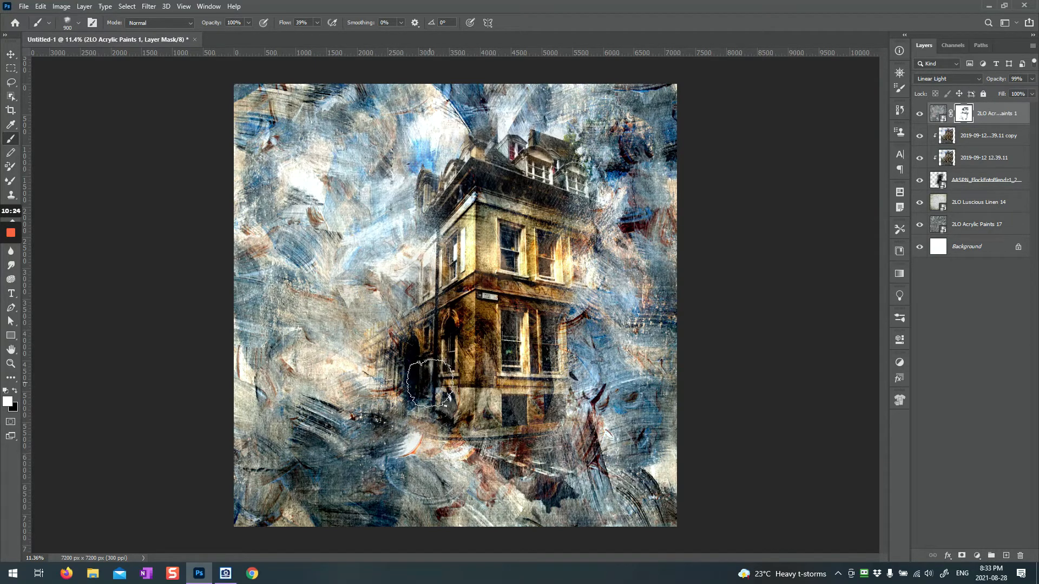
pyautogui.press('x')
# Enlarge the floating Untitled-1 document window so the whole canvas fits inside with a margin.
pyautogui.moveTo(11, 232)
pyautogui.click(10, 276)
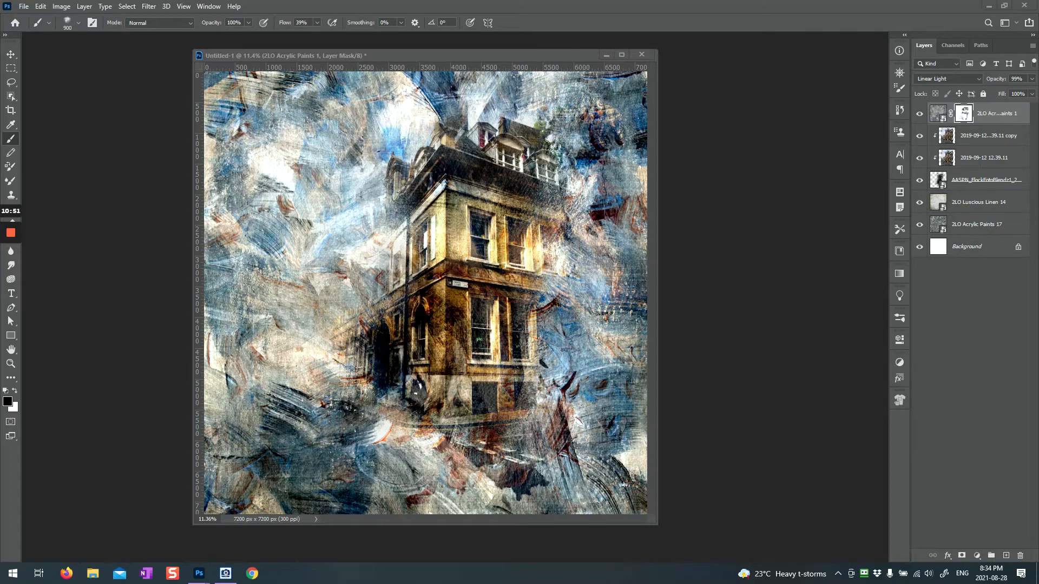
pyautogui.moveTo(657, 524); pyautogui.dragTo(717, 550)
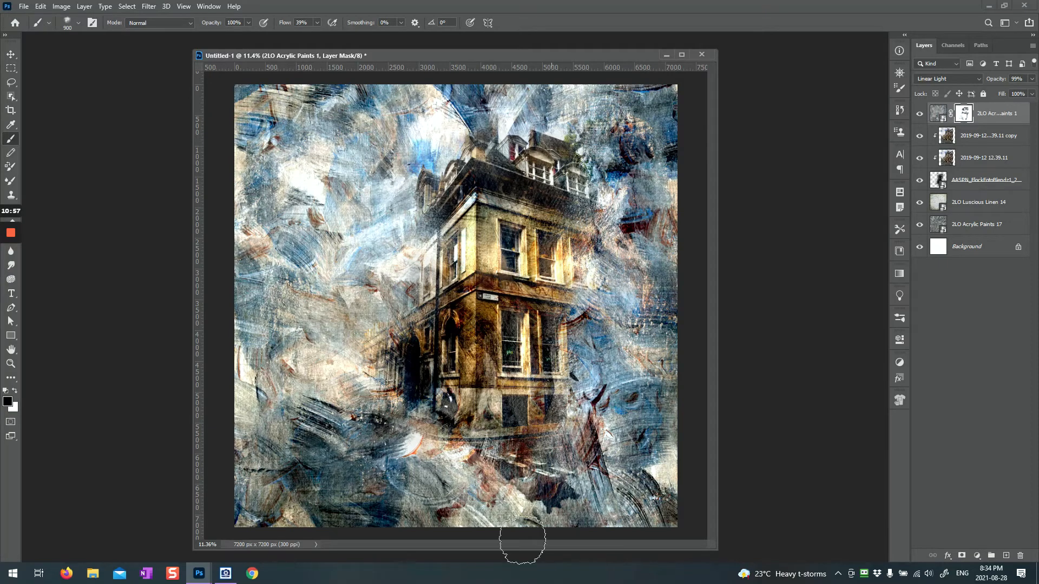
# Switch to ACDSee, open subfolder 1 of MultiMedia Flowers No 7 and try to send AASPN_MultiMediaFlowers7_1.psd to Photoshop.
pyautogui.click(225, 574)
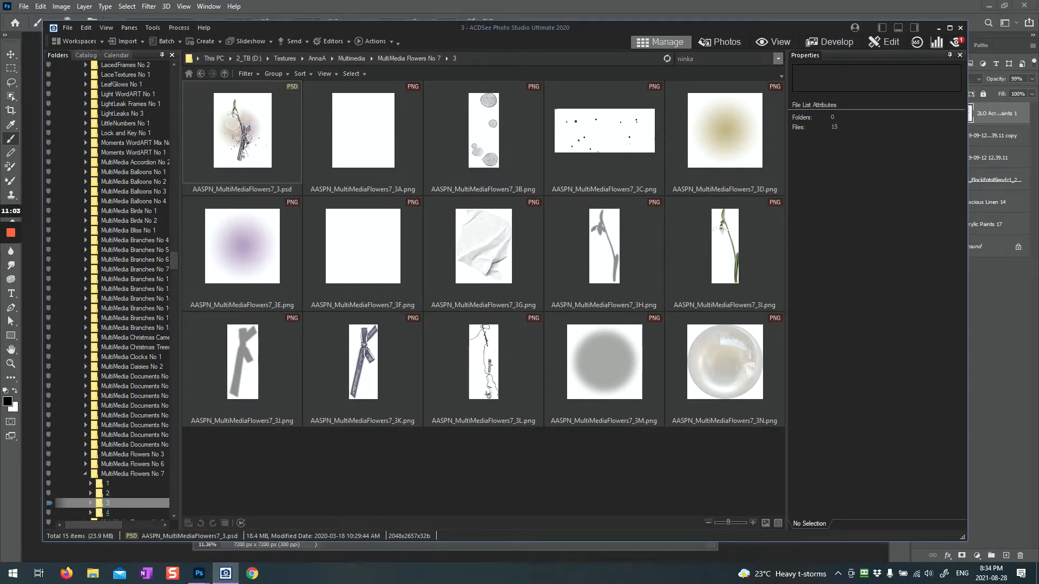
pyautogui.click(107, 484)
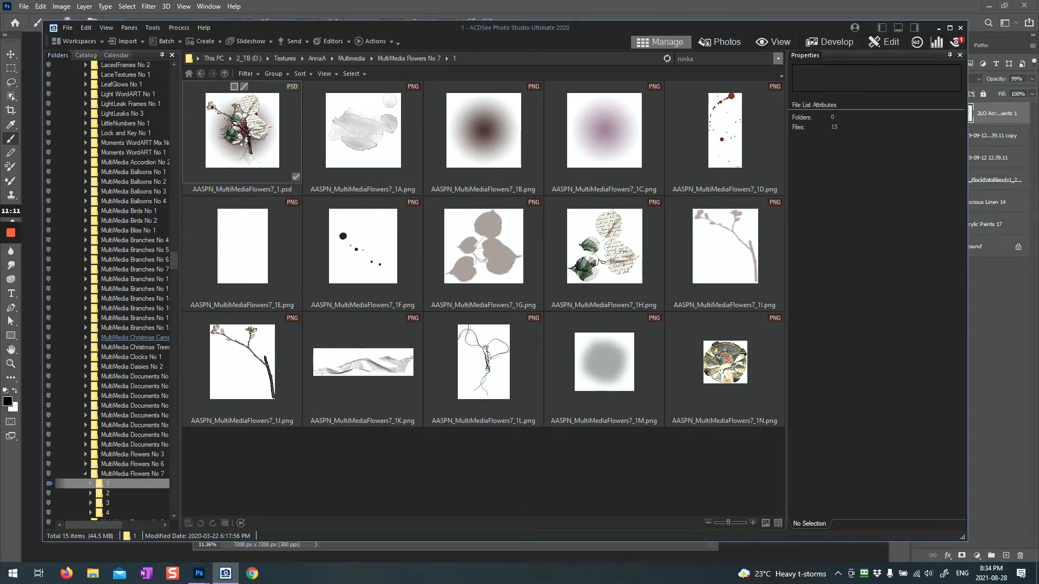
pyautogui.click(223, 111)
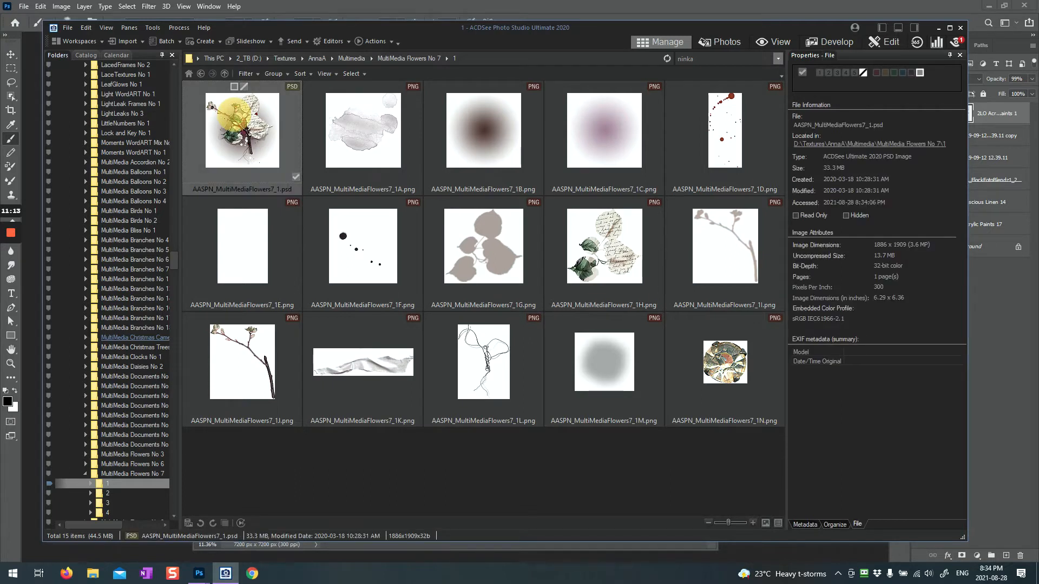
pyautogui.moveTo(227, 109); pyautogui.dragTo(217, 544)
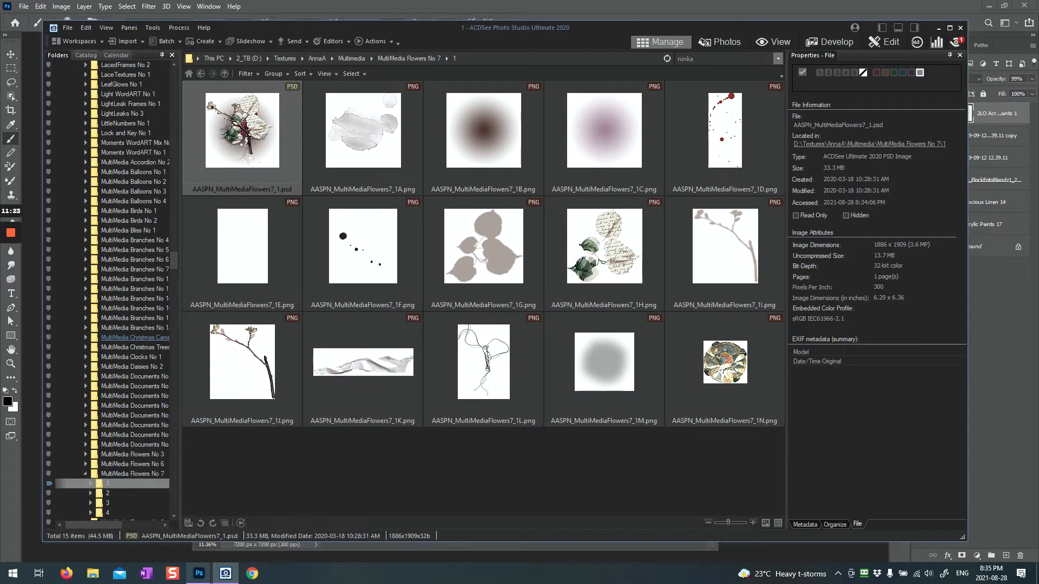
pyautogui.click(199, 574)
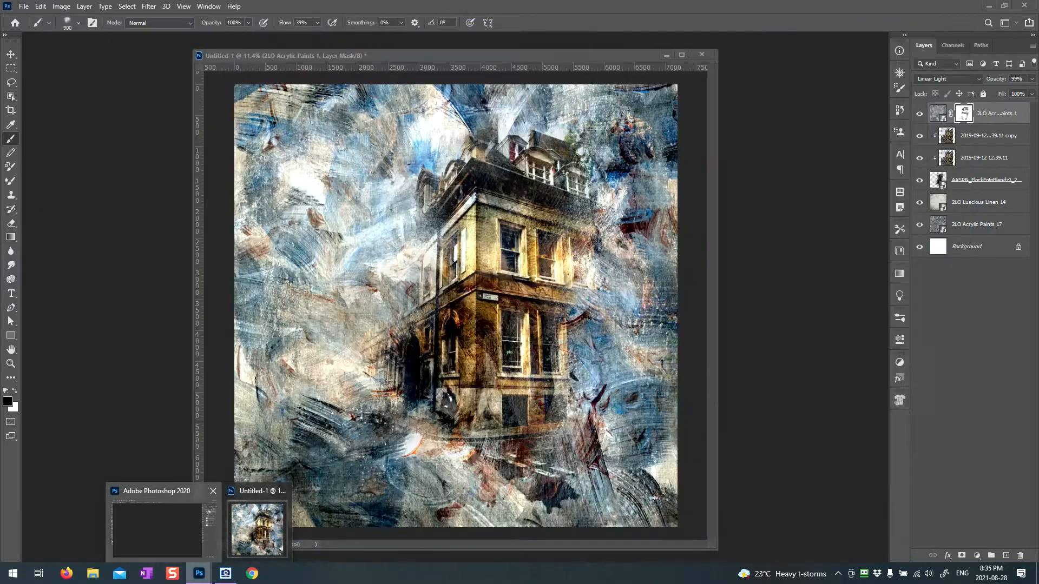
pyautogui.click(163, 528)
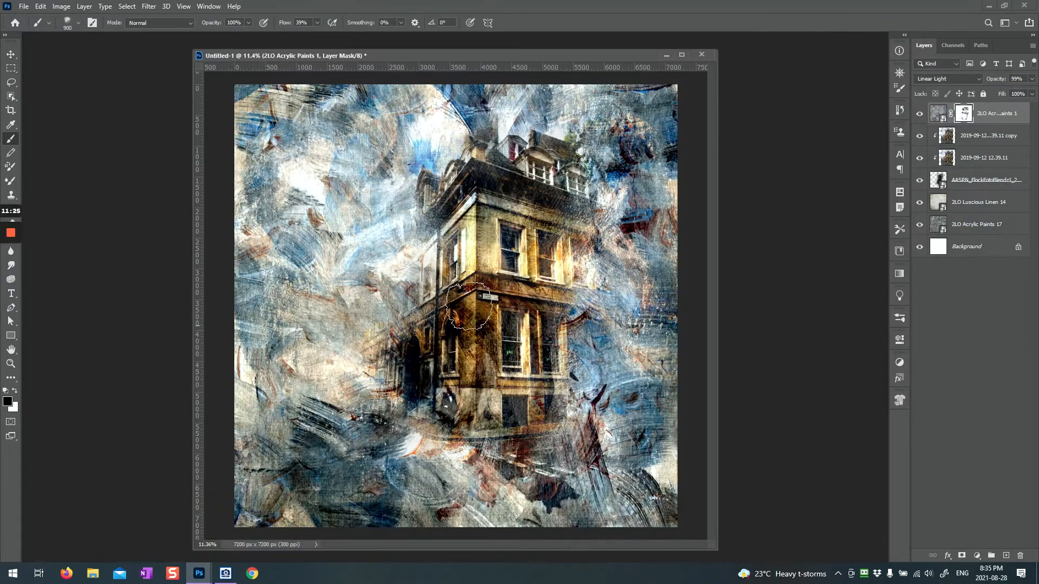
# Move the Untitled-1 window aside and open AASPN_MultiMediaFlowers7_1.psd from ACDSee in Photoshop's main window.
pyautogui.moveTo(379, 55); pyautogui.dragTo(296, 57)
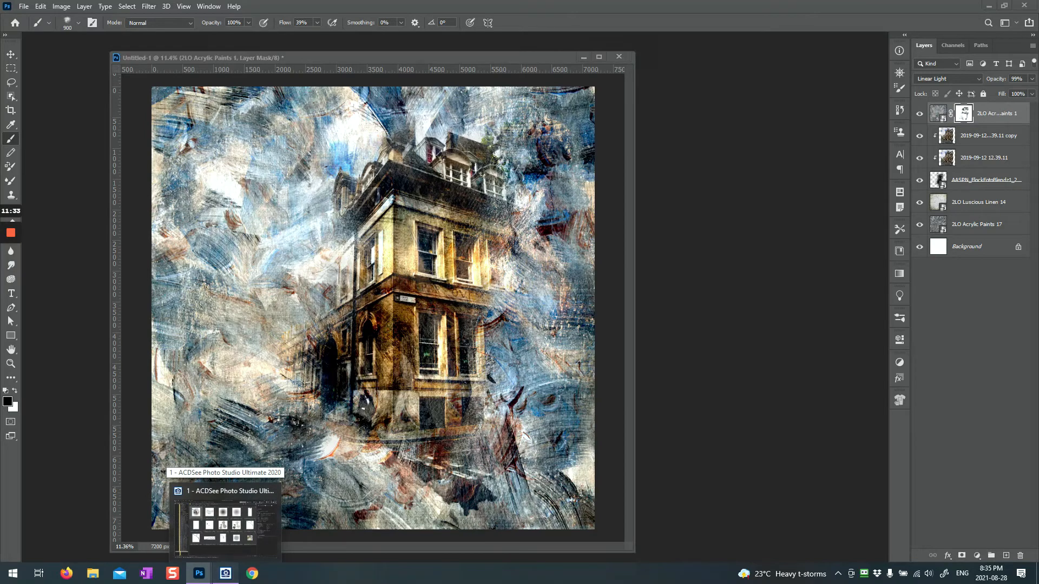
pyautogui.click(225, 574)
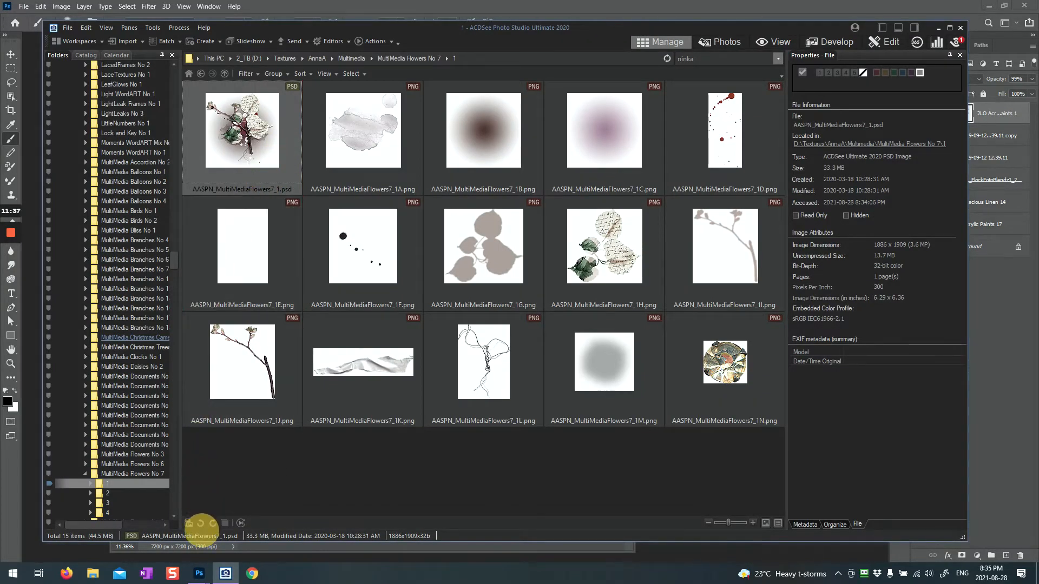
pyautogui.moveTo(199, 572)
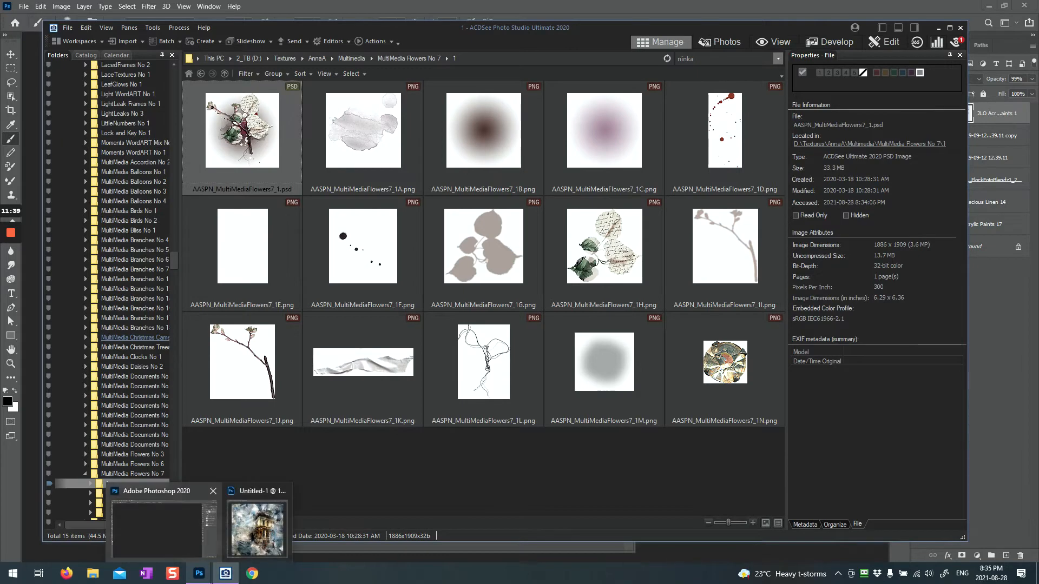
pyautogui.click(190, 538)
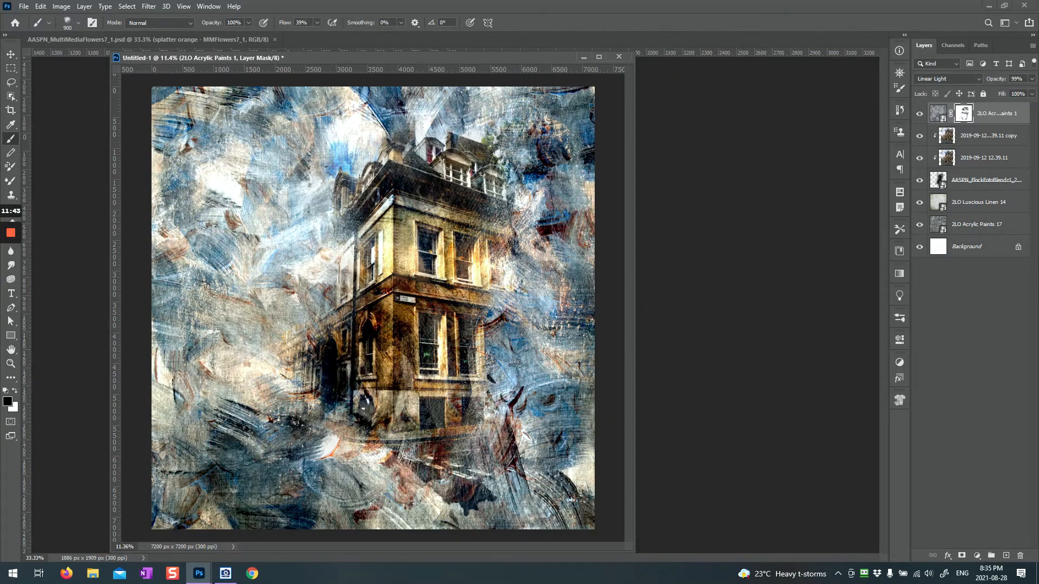
# Move the Untitled-1 window clear of the other document's tab, activate AASPN_MultiMediaFlowers7_1.psd and select its stain orange layer.
pyautogui.moveTo(358, 58)
pyautogui.mouseDown()
pyautogui.moveTo(375, 79)
pyautogui.moveTo(367, 77)
pyautogui.mouseUp()
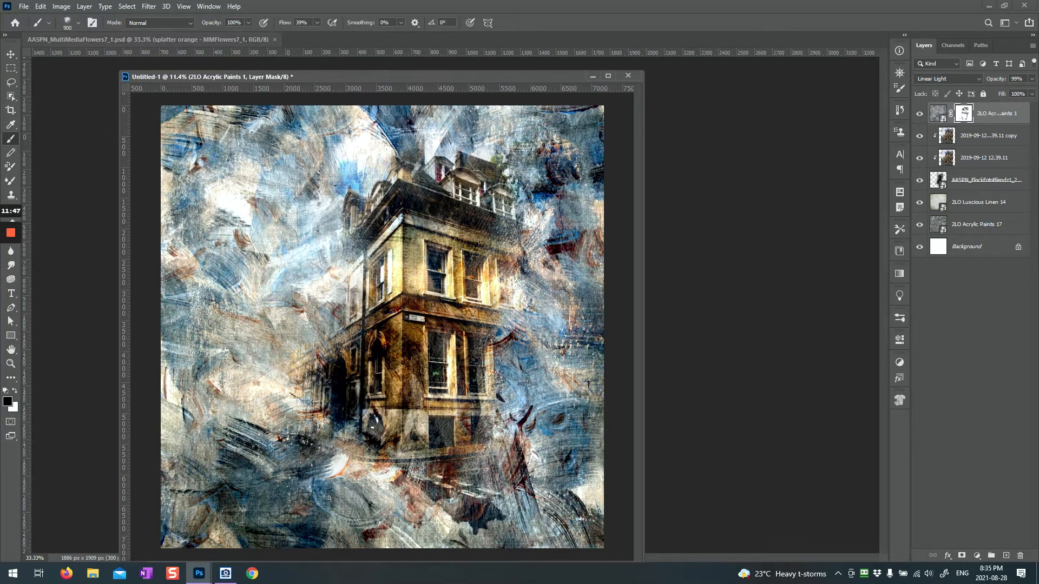
pyautogui.click(222, 39)
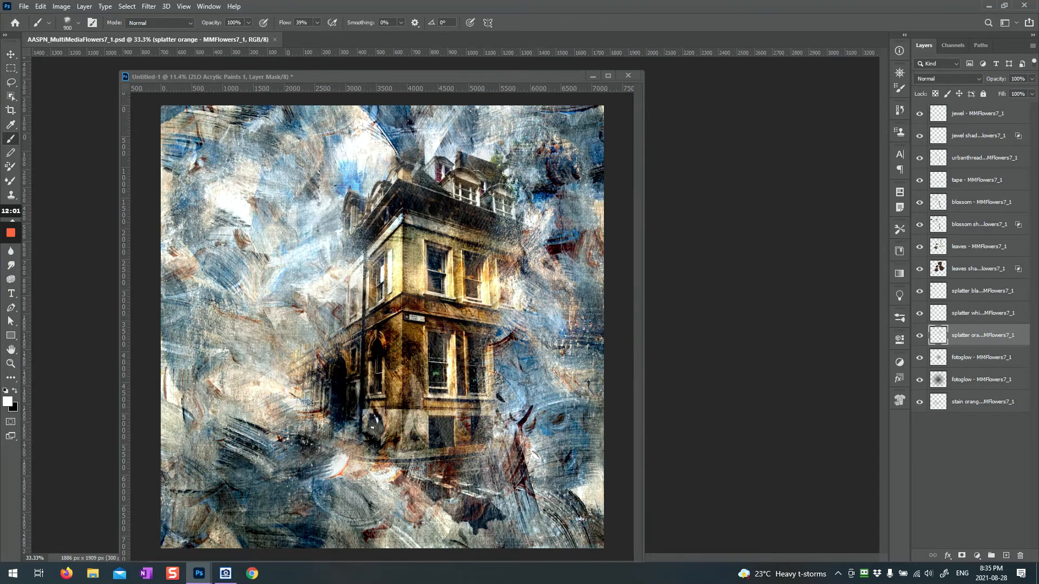
pyautogui.moveTo(336, 77); pyautogui.dragTo(337, 76)
pyautogui.press('x')
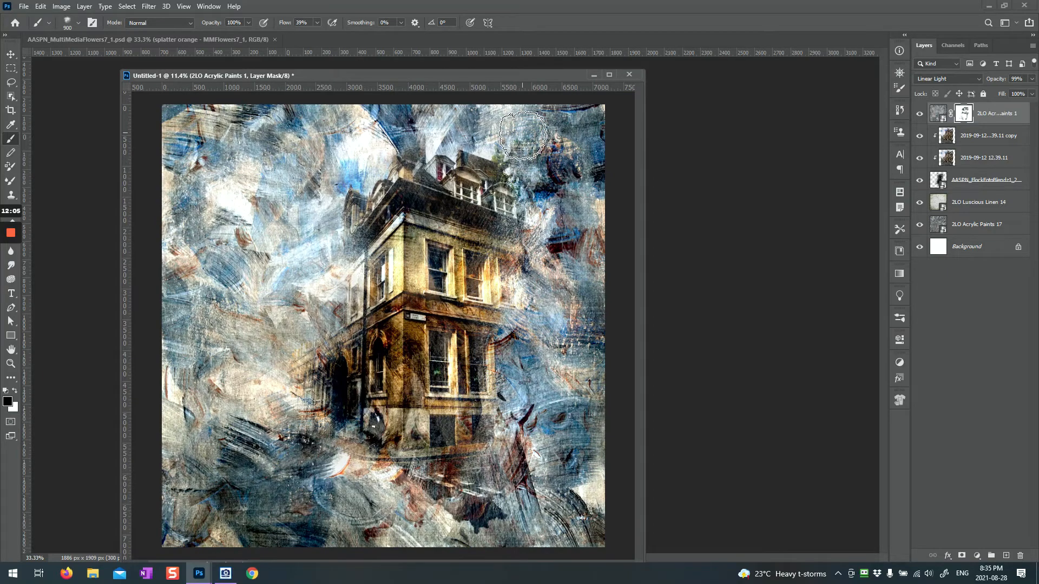
pyautogui.click(219, 40)
pyautogui.press('x')
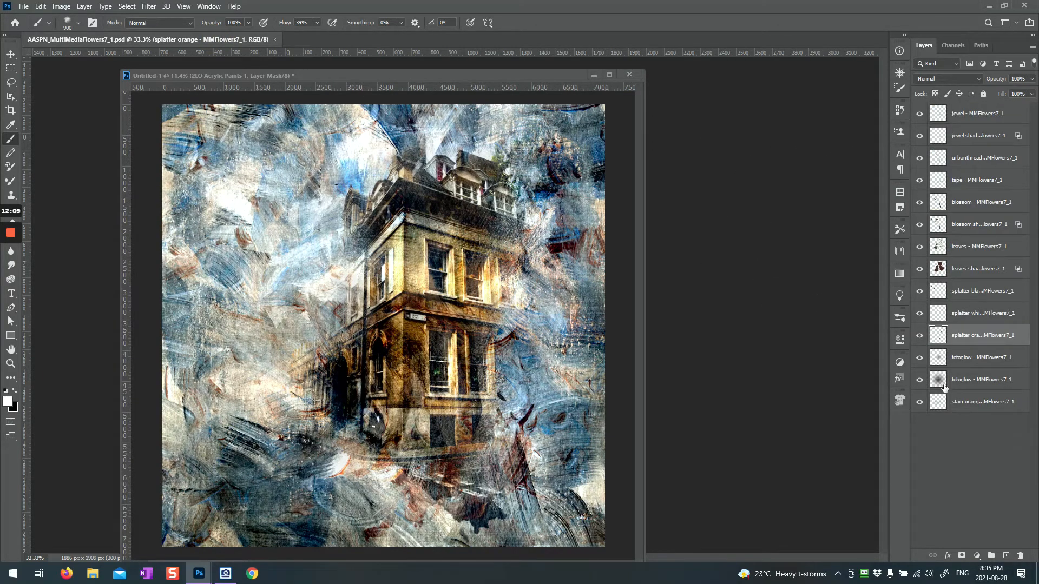
pyautogui.click(939, 408)
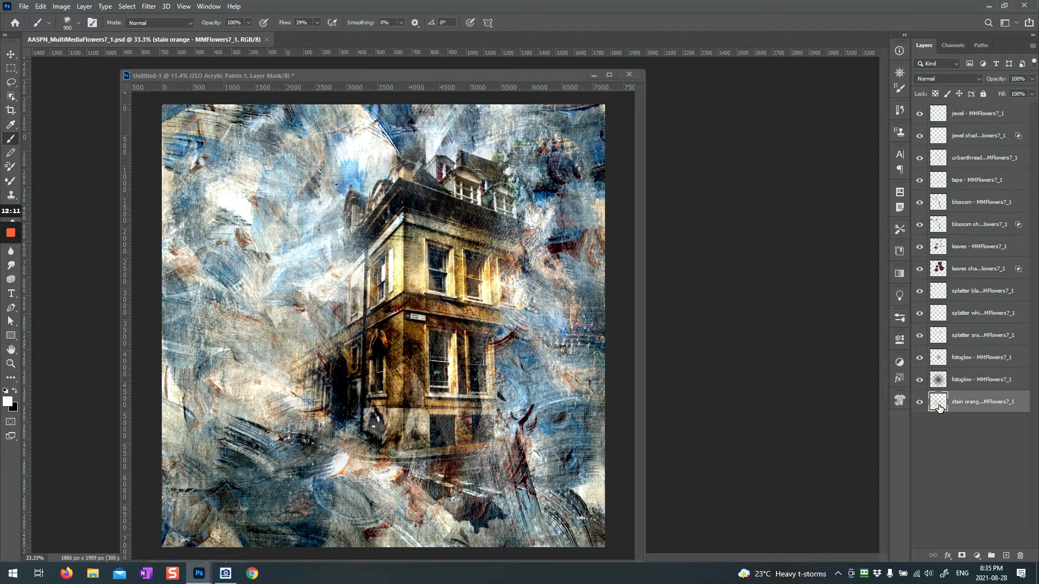
# Select every layer from stain orange up to jewel and copy them with the Move tool into the Untitled-1 document.
pyautogui.keyDown('shift'); pyautogui.click(942, 116); pyautogui.keyUp('shift')
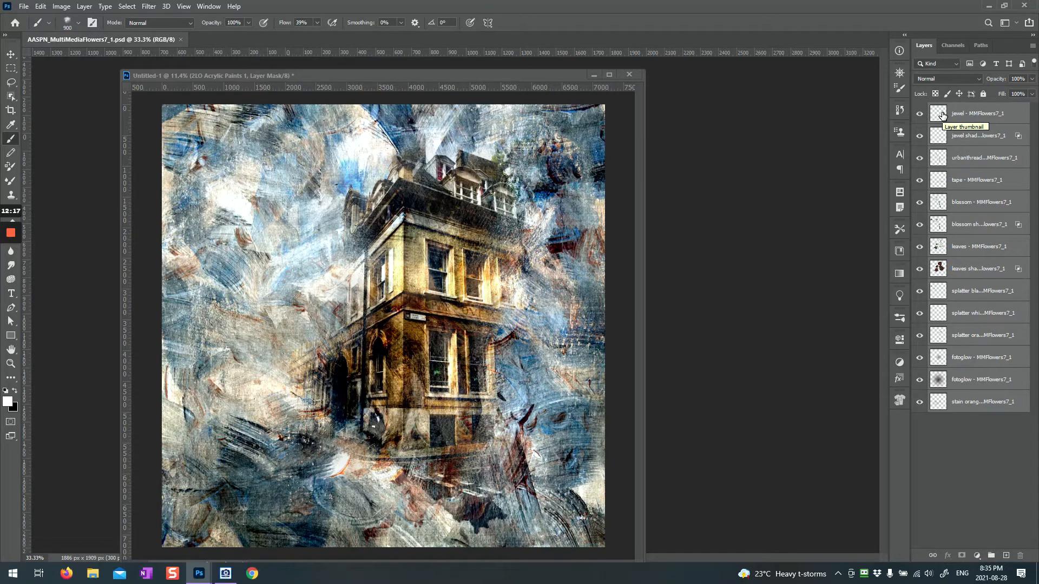
pyautogui.press('v')
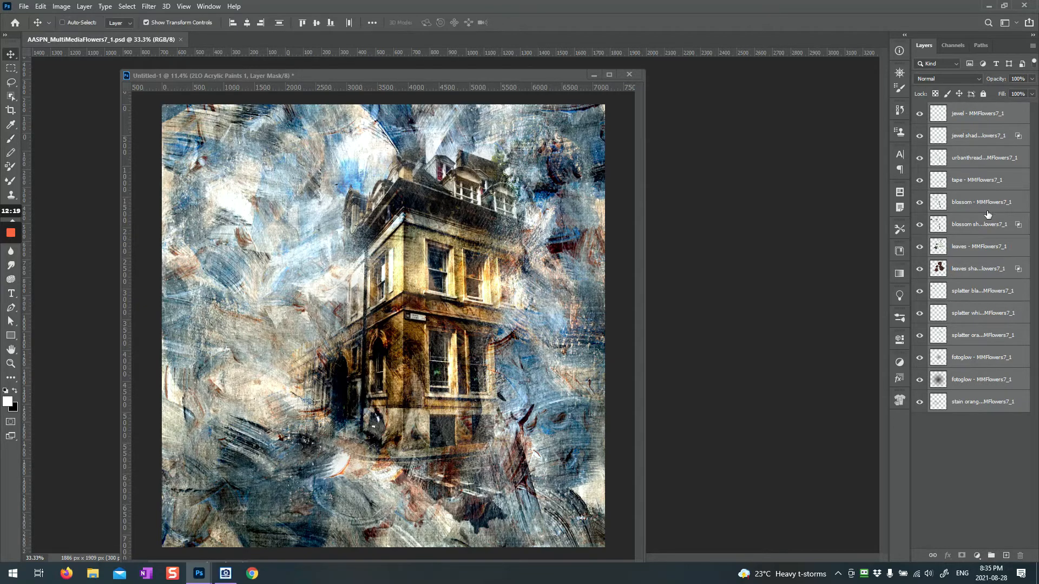
pyautogui.moveTo(988, 214); pyautogui.dragTo(327, 327)
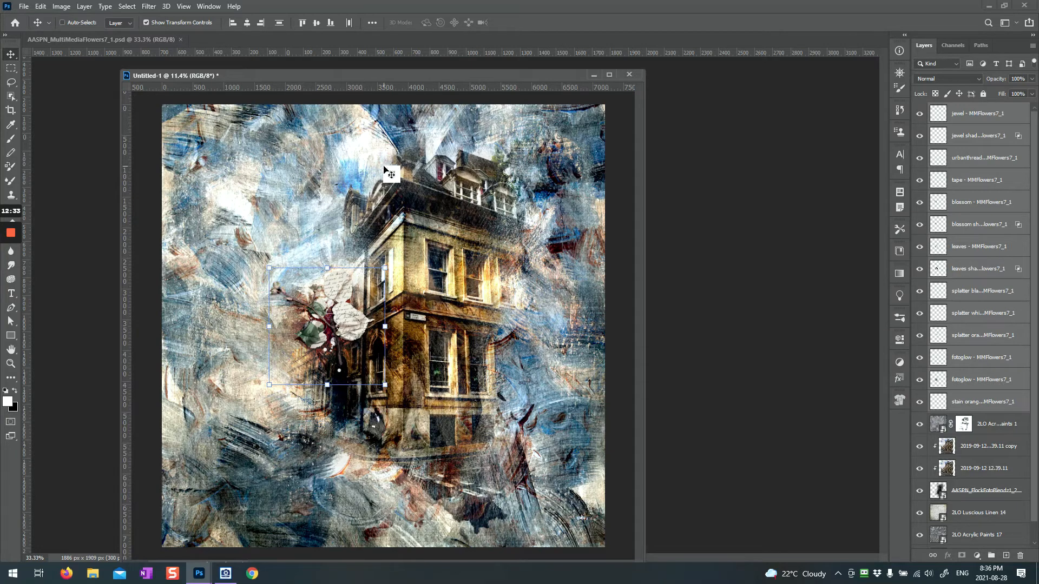
# Close AASPN_MultiMediaFlowers7_1.psd and reposition the floating Untitled-1 window so the whole canvas is in view.
pyautogui.moveTo(344, 75); pyautogui.dragTo(353, 72)
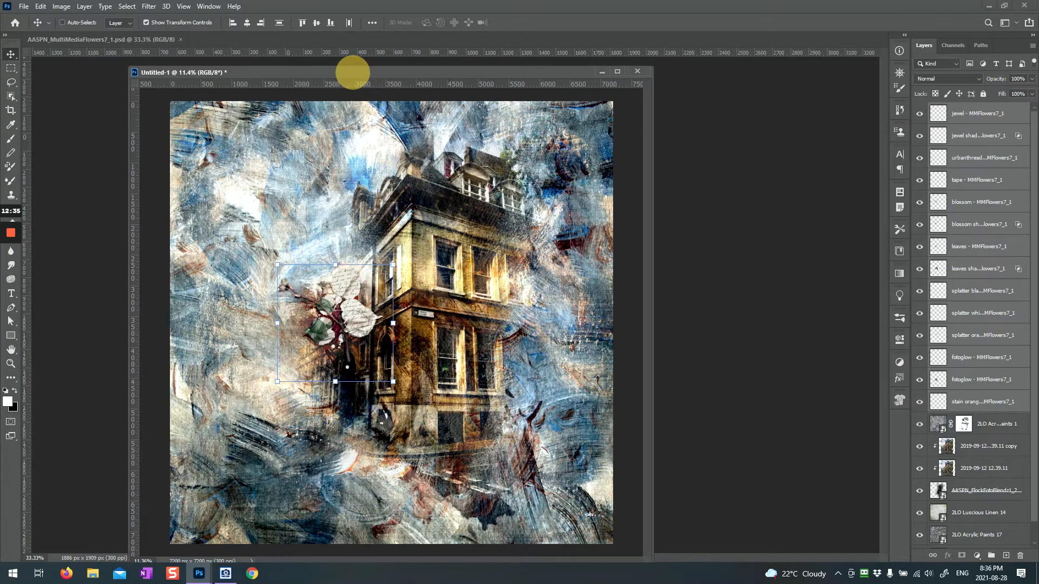
pyautogui.click(181, 40)
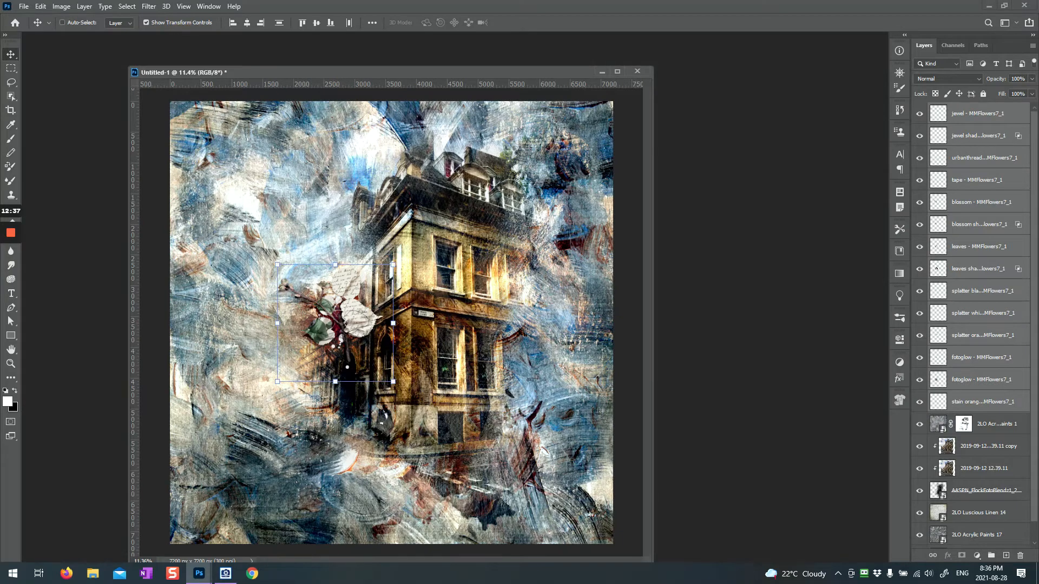
pyautogui.moveTo(367, 72); pyautogui.dragTo(378, 51)
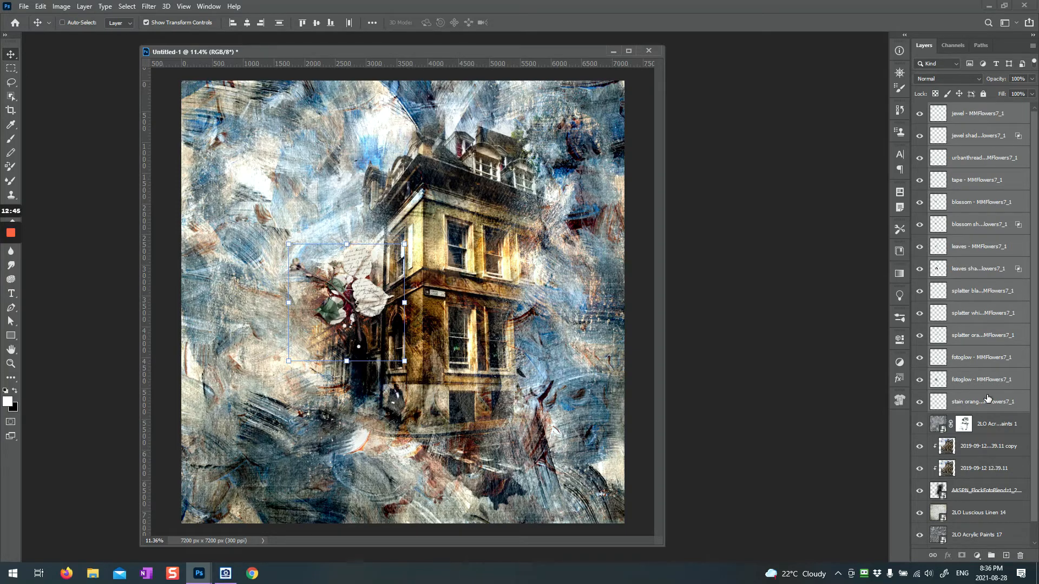
# Group the copied flower layers as "multimedia flowers" with the colour Yellow and check the group's contents.
pyautogui.rightClick(972, 112)
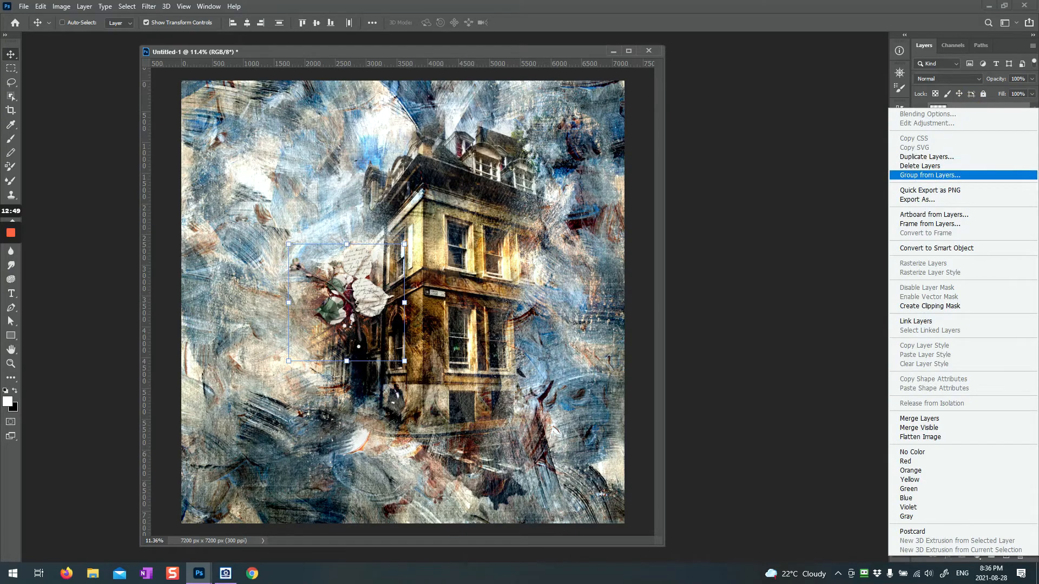
pyautogui.click(930, 174)
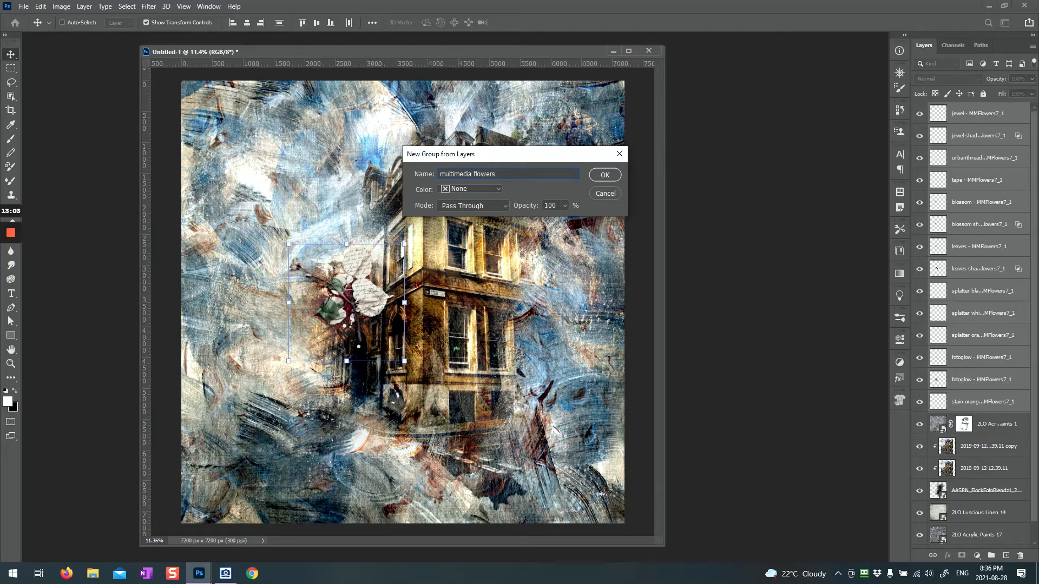
pyautogui.click(471, 189)
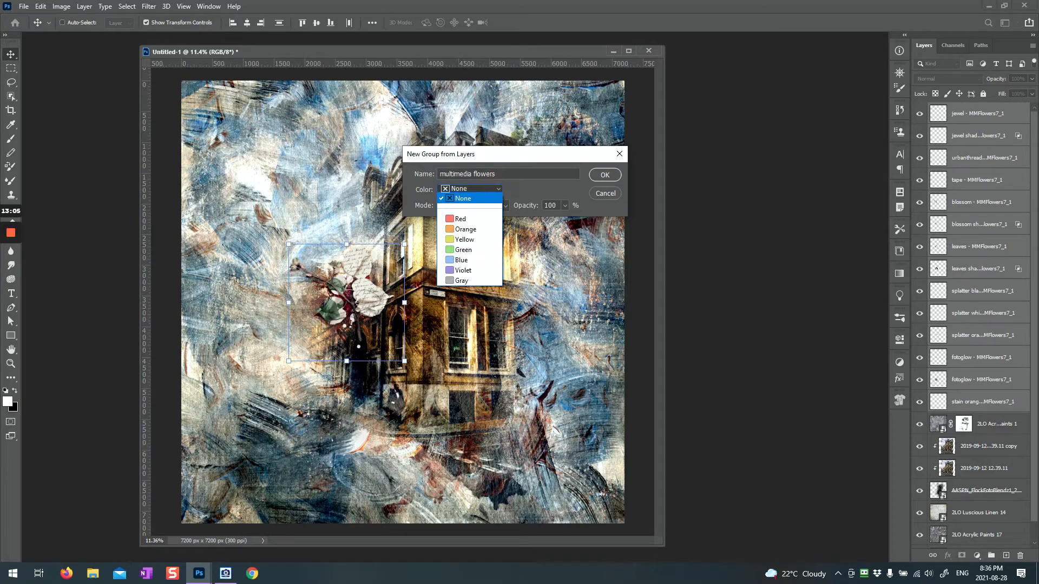
pyautogui.click(452, 238)
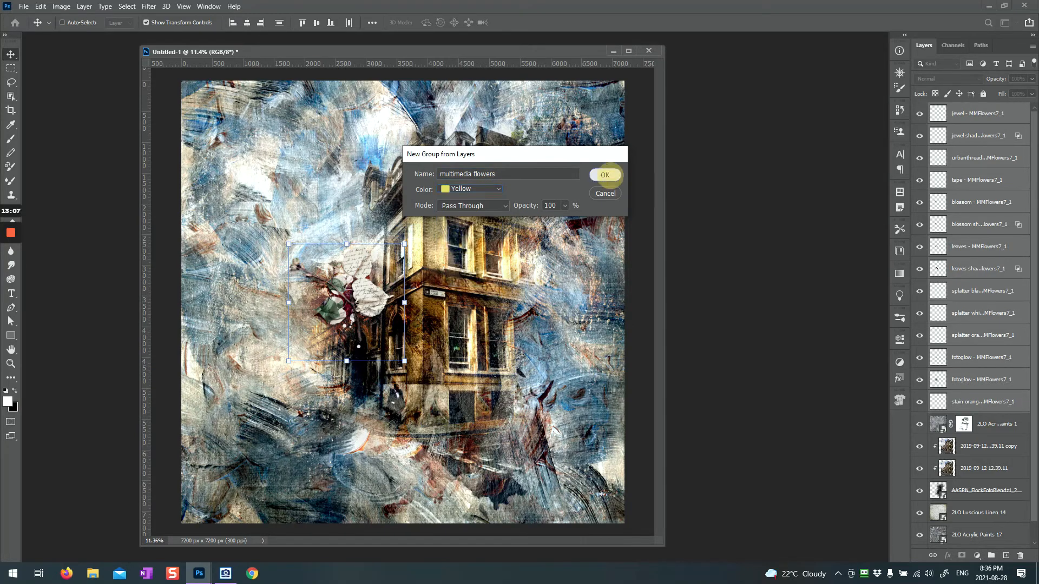
pyautogui.click(605, 175)
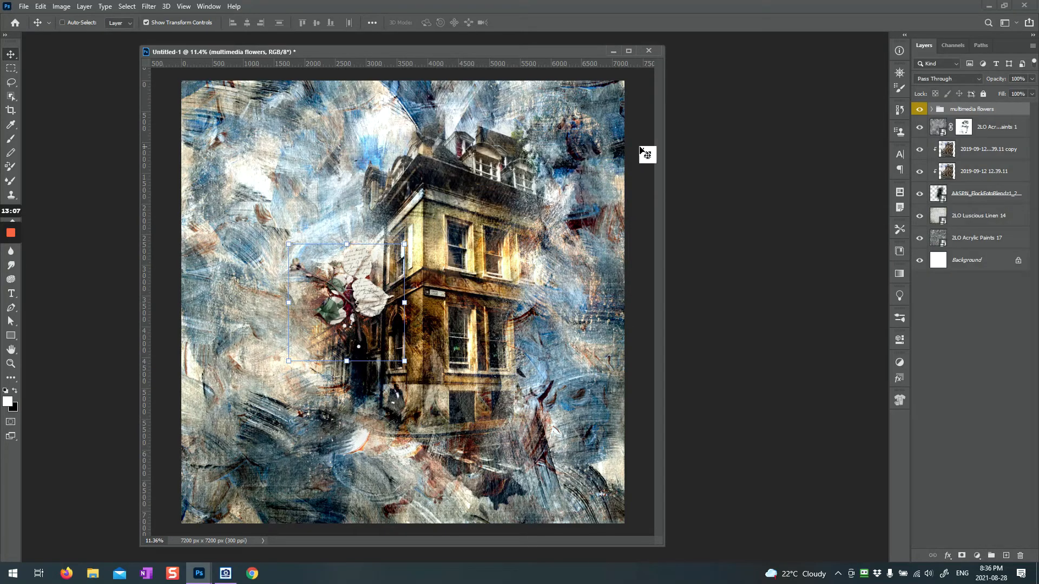
pyautogui.click(932, 109)
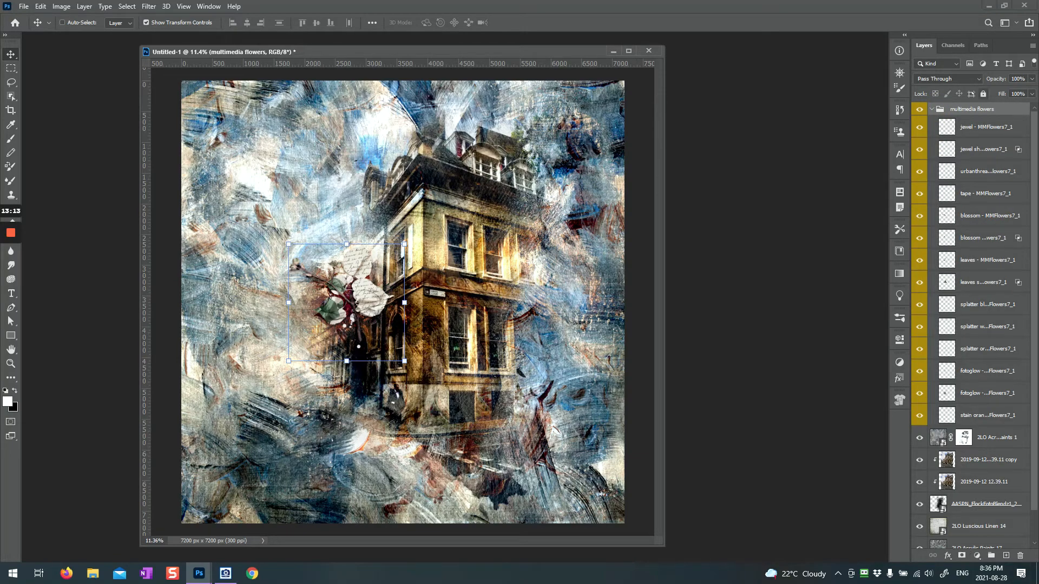
pyautogui.click(932, 110)
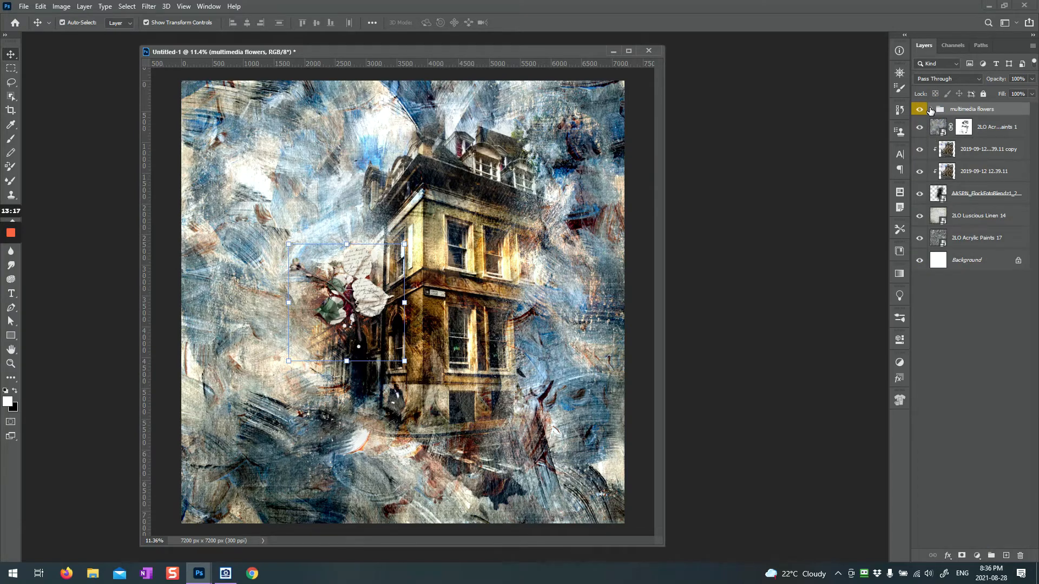
# Scale the multimedia flowers group to about 146% and place it in the lower-right corner of the canvas.
pyautogui.hotkey('ctrl', 't')
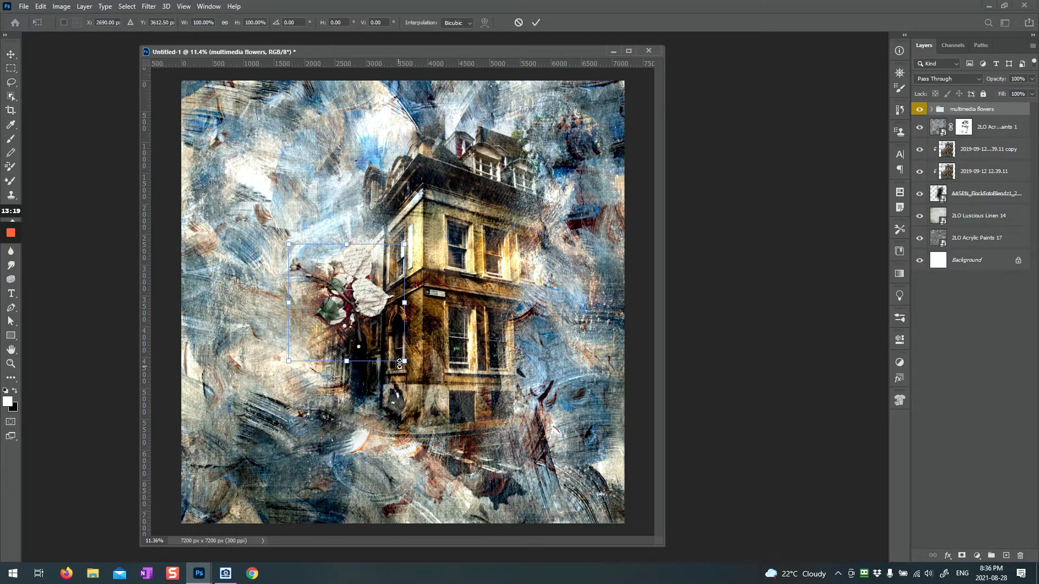
pyautogui.moveTo(406, 363); pyautogui.dragTo(473, 430)
pyautogui.moveTo(377, 324); pyautogui.dragTo(316, 430)
pyautogui.moveTo(312, 421); pyautogui.dragTo(564, 464)
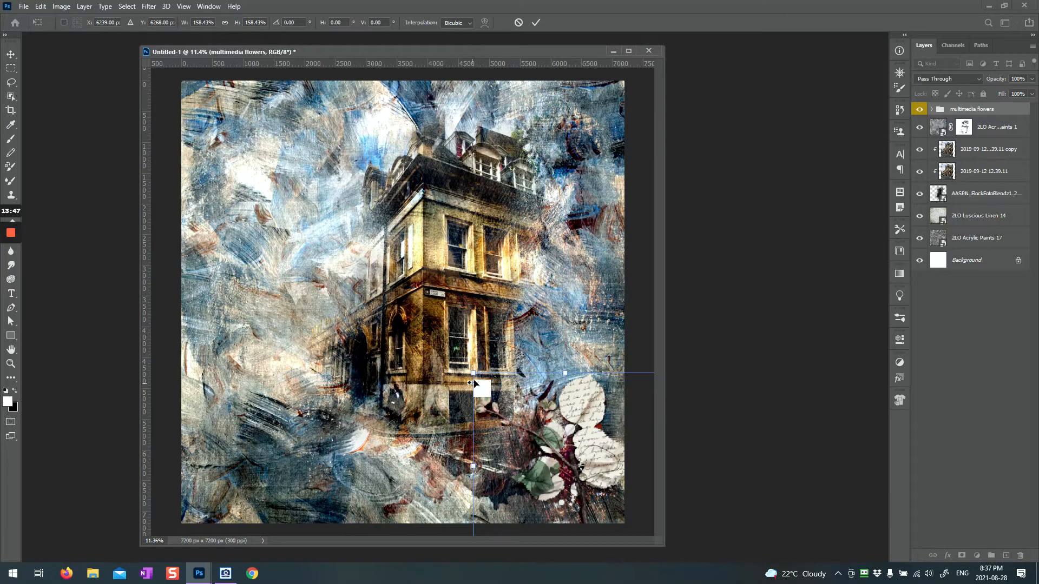
pyautogui.moveTo(475, 374)
pyautogui.mouseDown()
pyautogui.moveTo(491, 398)
pyautogui.moveTo(485, 390)
pyautogui.mouseUp()
pyautogui.moveTo(555, 458); pyautogui.dragTo(523, 436)
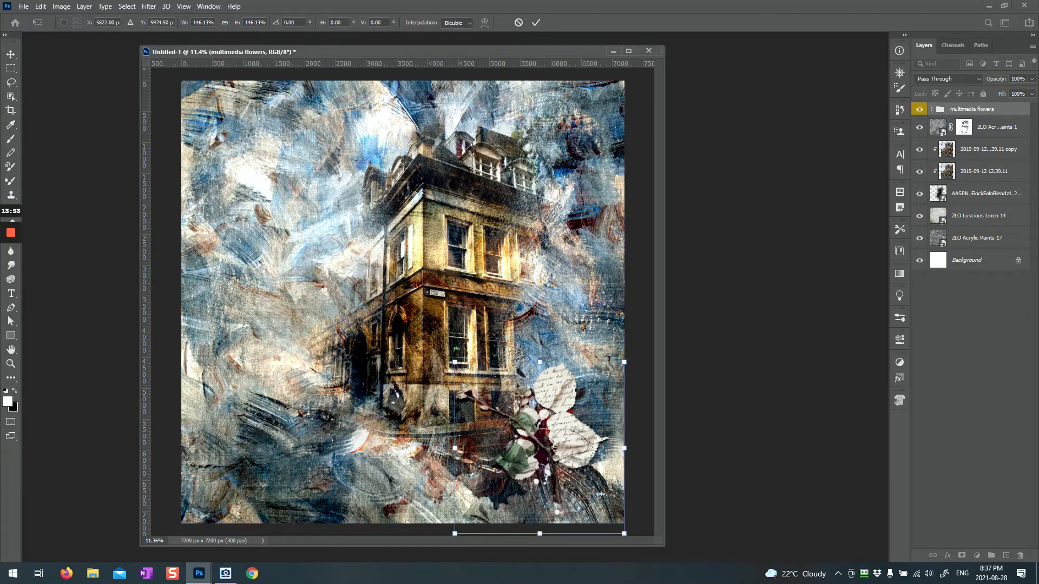
pyautogui.click(536, 22)
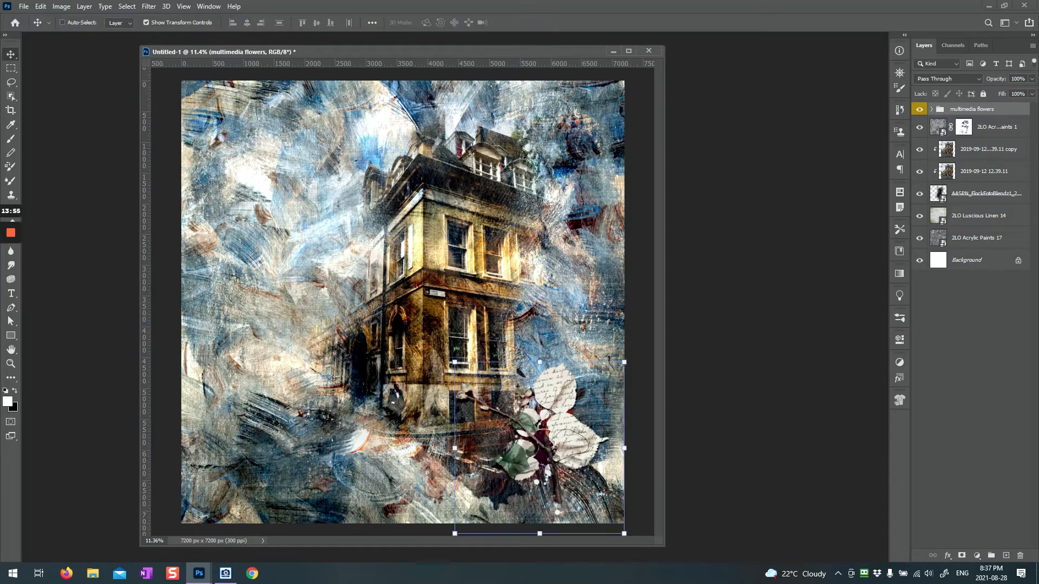
# Examine the layers inside the multimedia flowers group, toggling the leaves shadow and tape layers off and on, and deselect all layers.
pyautogui.click(933, 111)
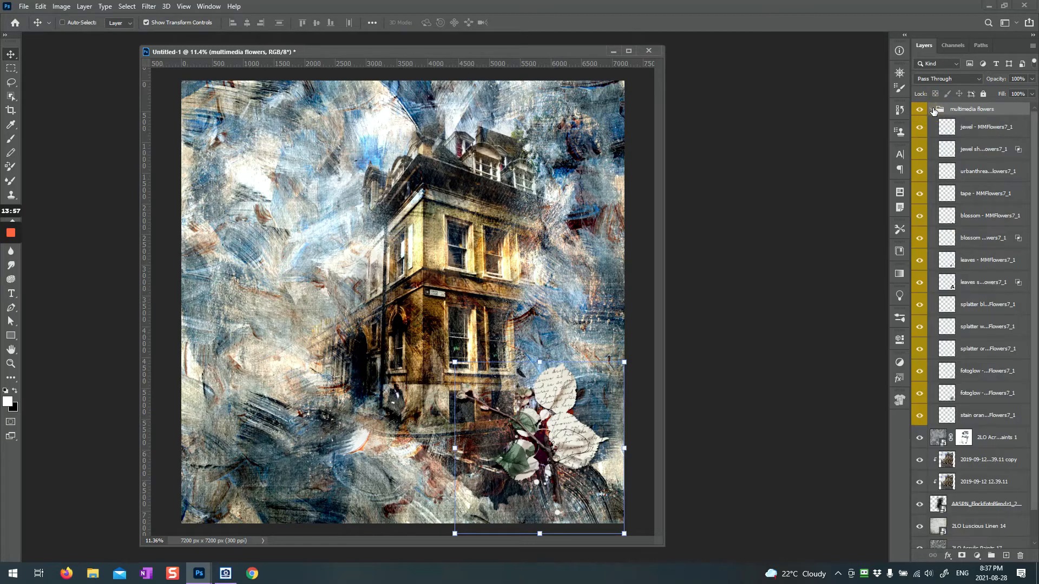
pyautogui.click(918, 284)
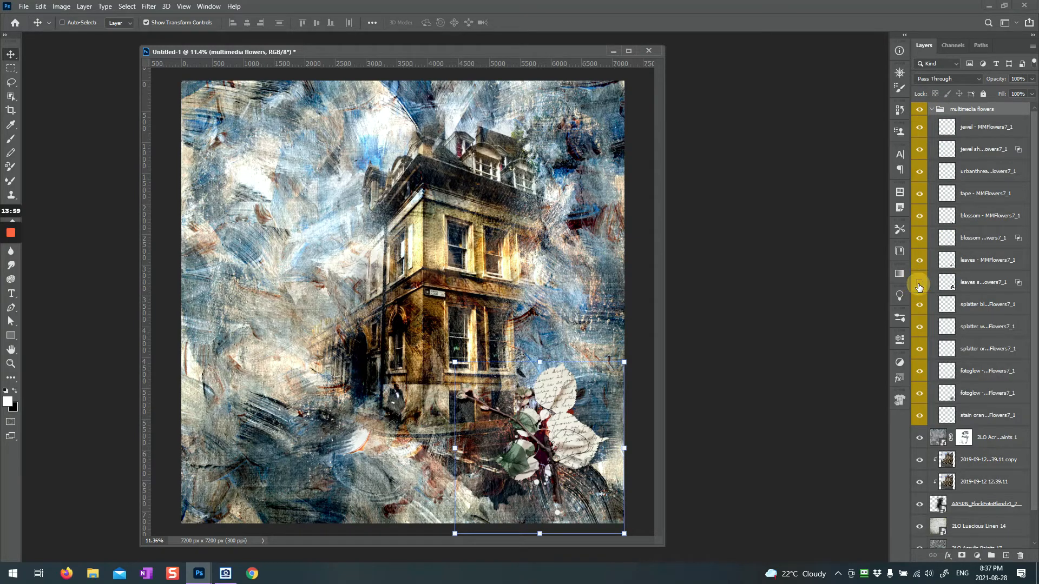
pyautogui.click(919, 284)
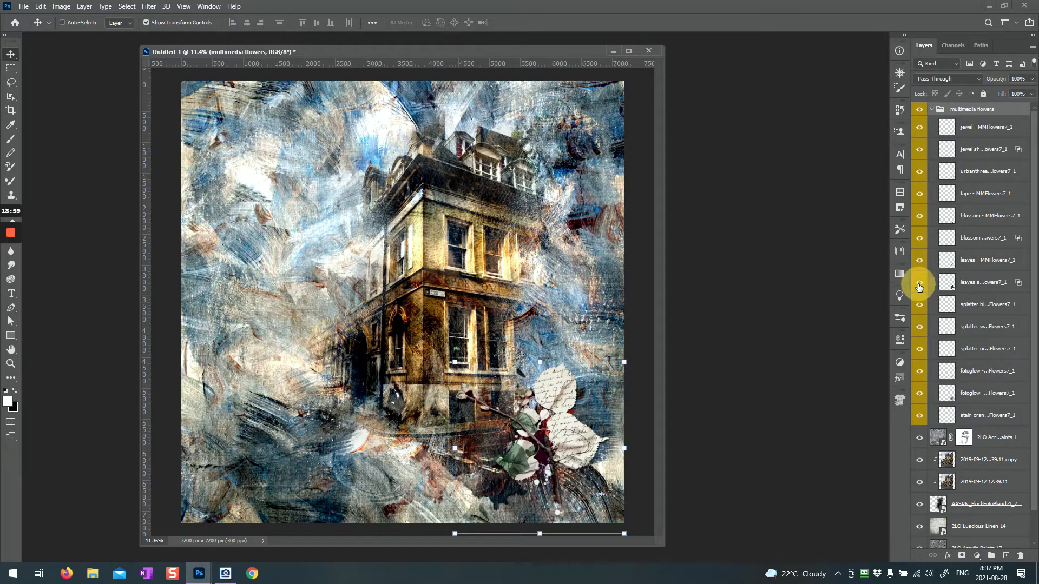
pyautogui.click(920, 196)
pyautogui.click(918, 196)
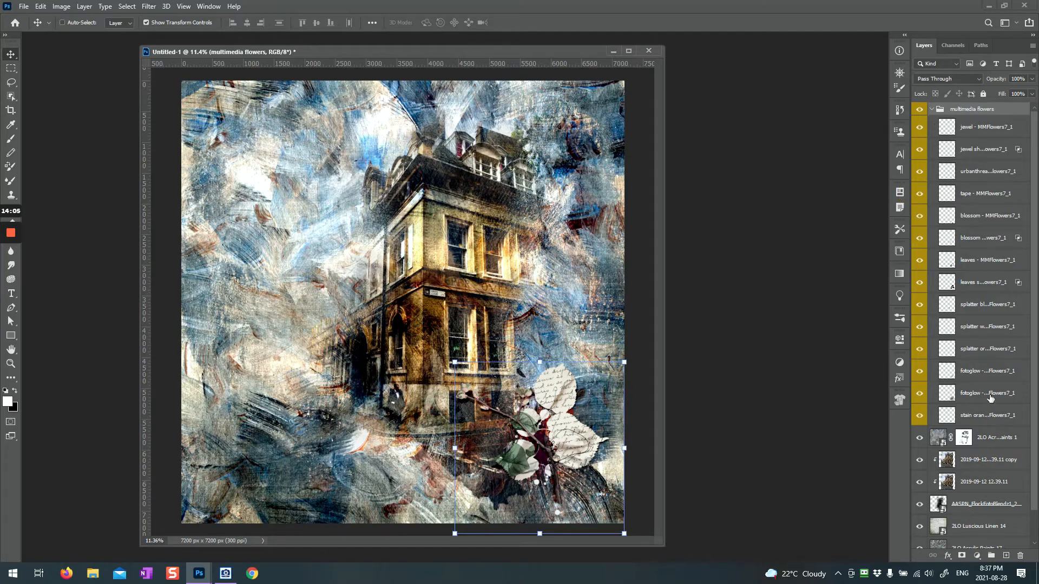
pyautogui.click(933, 110)
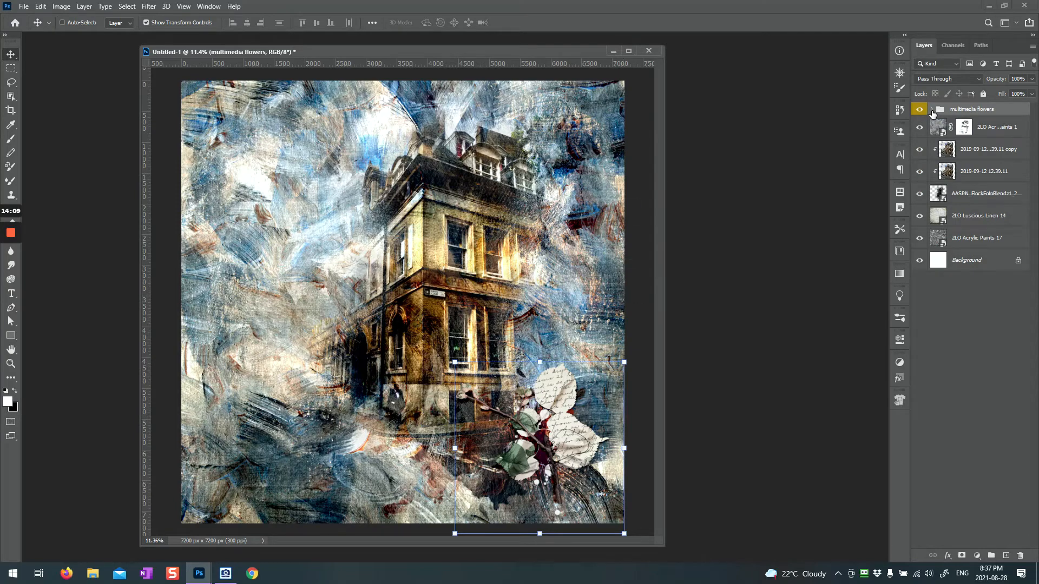
pyautogui.click(933, 110)
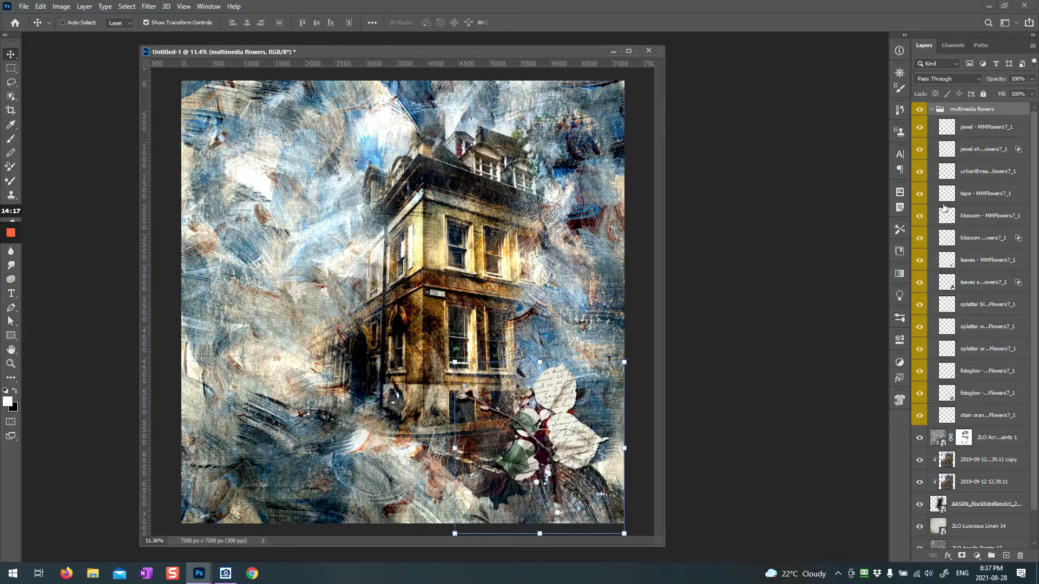
pyautogui.click(931, 110)
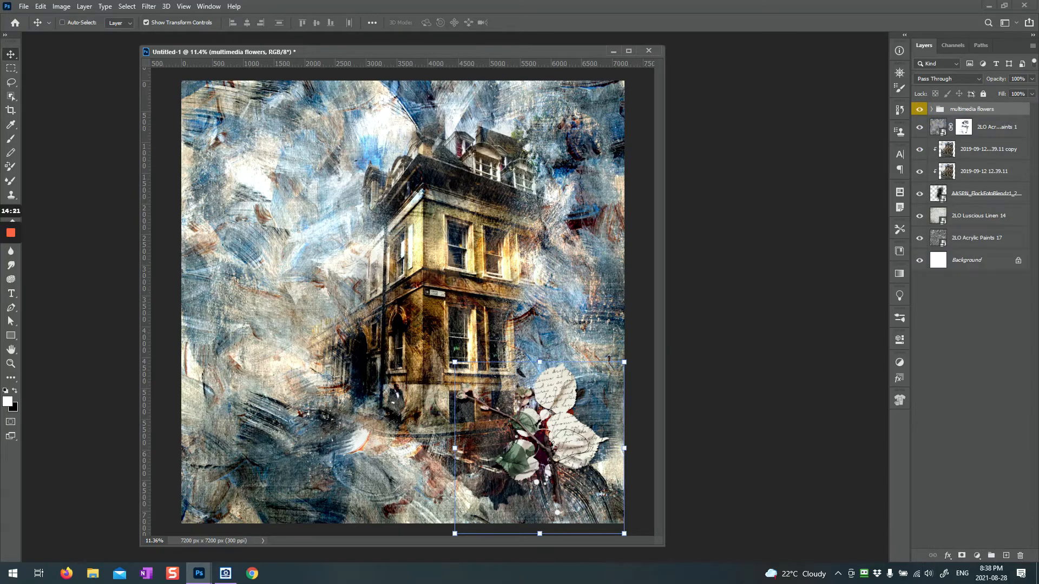
pyautogui.click(988, 474)
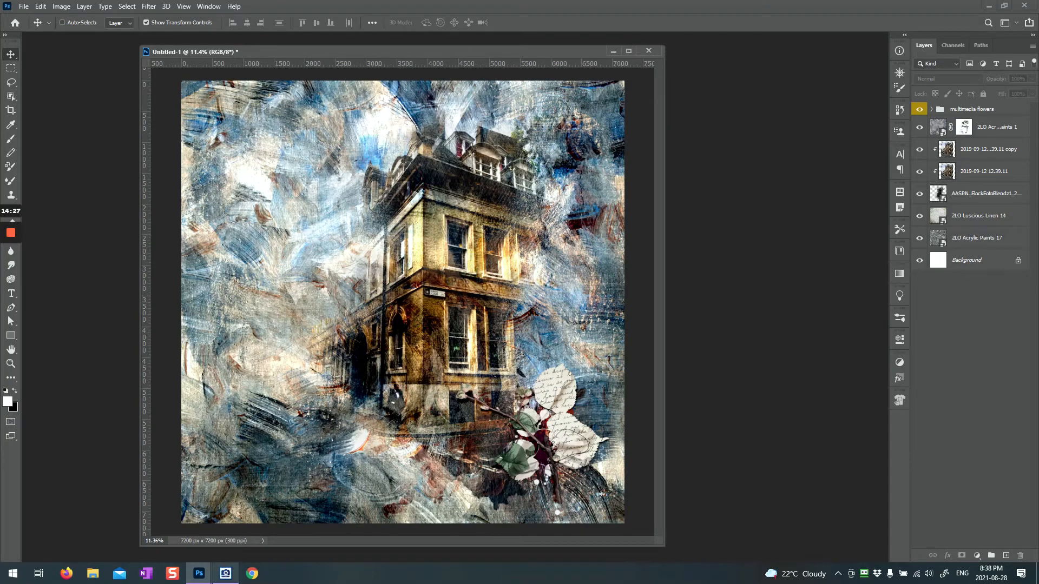
# Switch to ACDSee, browse subfolders 2 and 3 of MultiMedia Flowers No 7, and place AASPN_MultiMediaFlowers7_3L.png into Photoshop's Untitled-1 document.
pyautogui.click(226, 574)
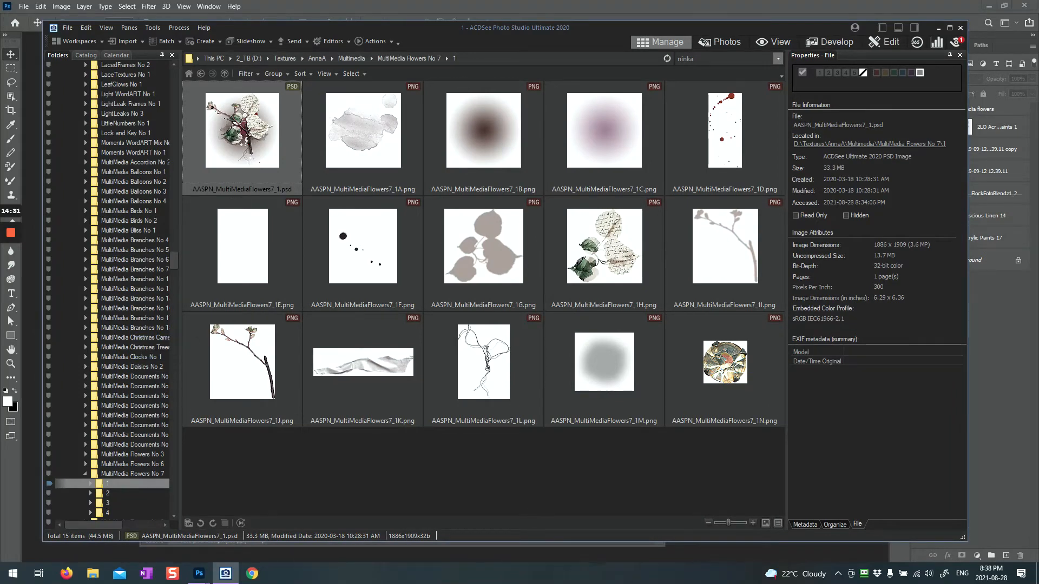
pyautogui.click(107, 493)
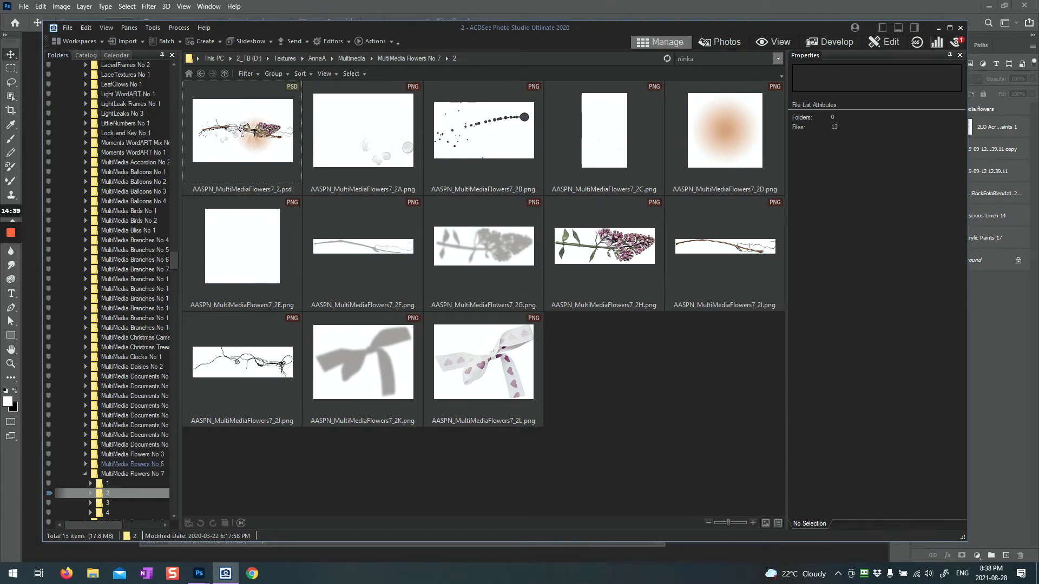
pyautogui.click(107, 503)
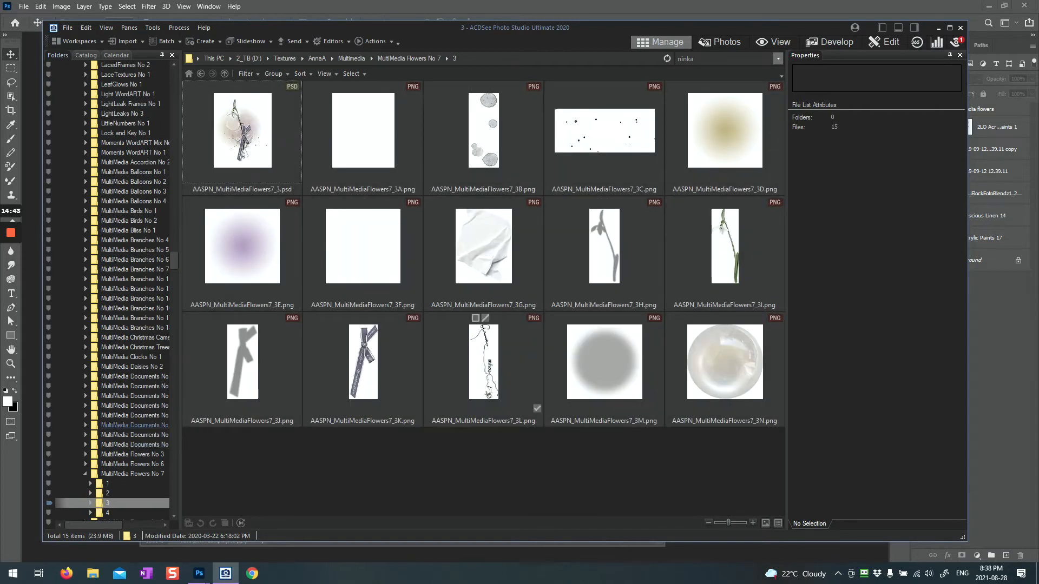
pyautogui.click(478, 353)
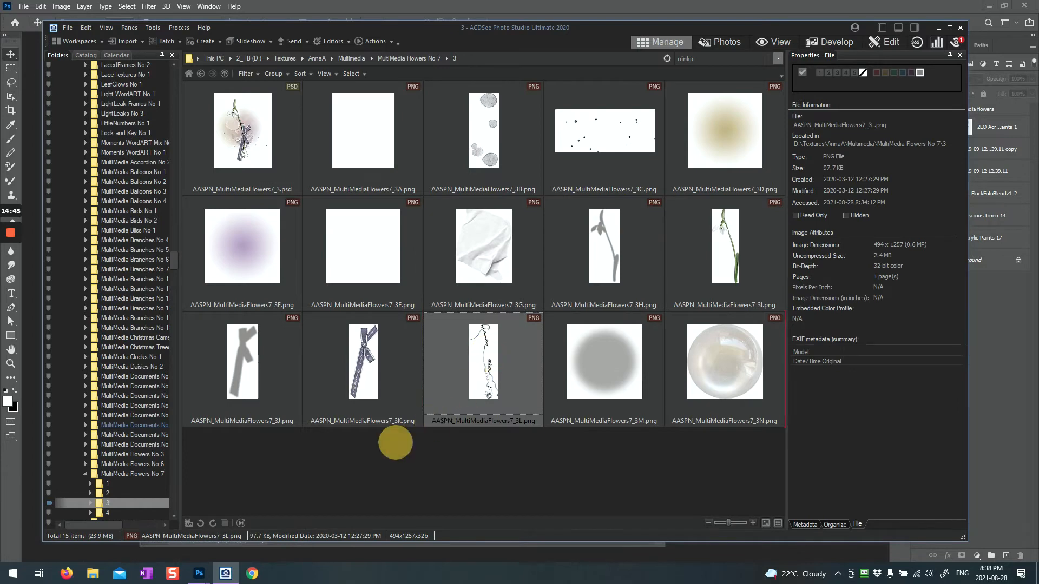
pyautogui.moveTo(199, 573)
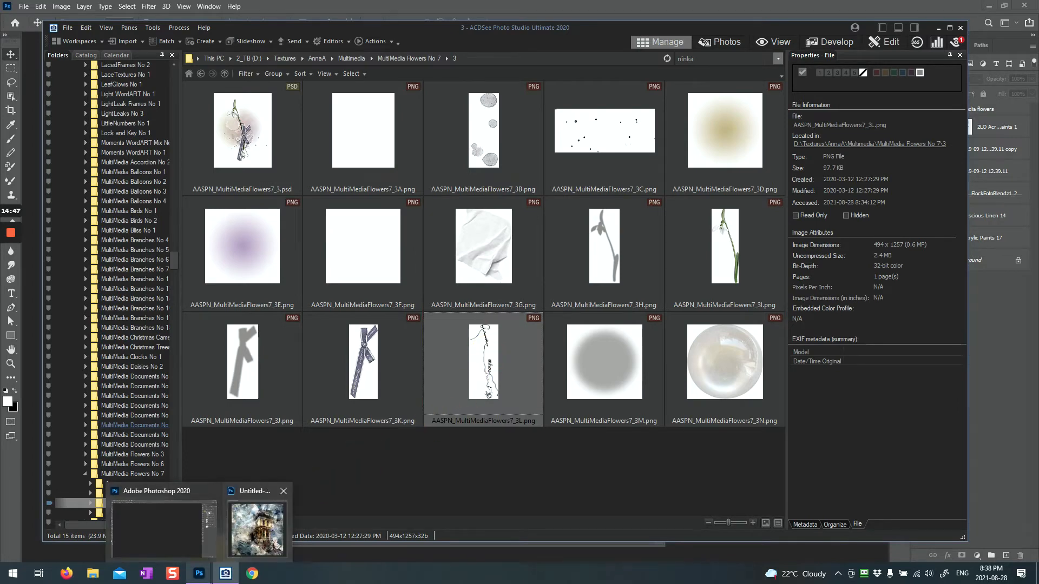
pyautogui.moveTo(257, 528); pyautogui.dragTo(366, 383)
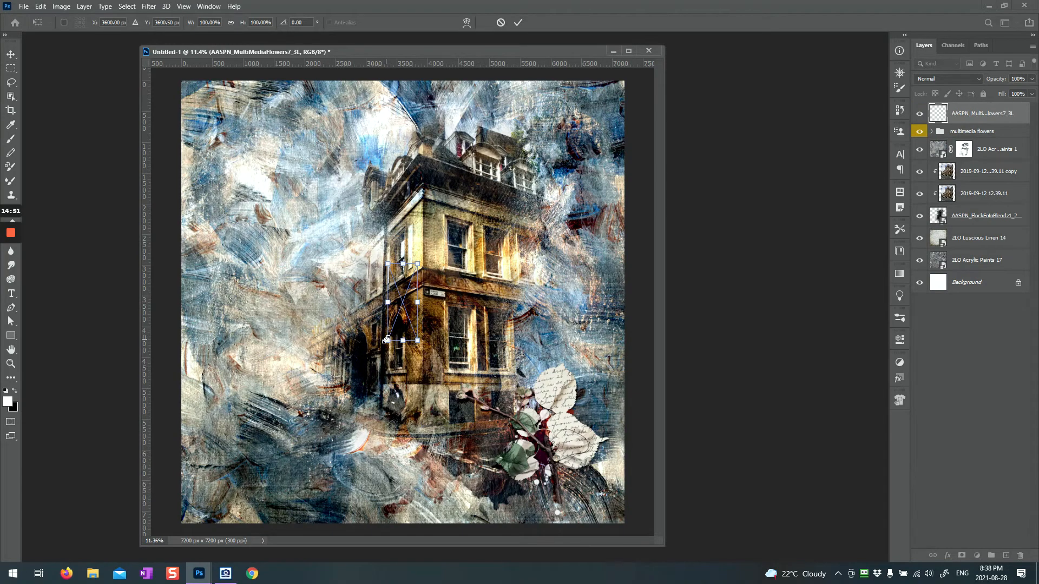
# Scale the placed thread element to about 216%, position it beside the building above the flowers, and move its layer below the multimedia flowers group.
pyautogui.moveTo(386, 340); pyautogui.dragTo(353, 430)
pyautogui.moveTo(389, 350); pyautogui.dragTo(566, 363)
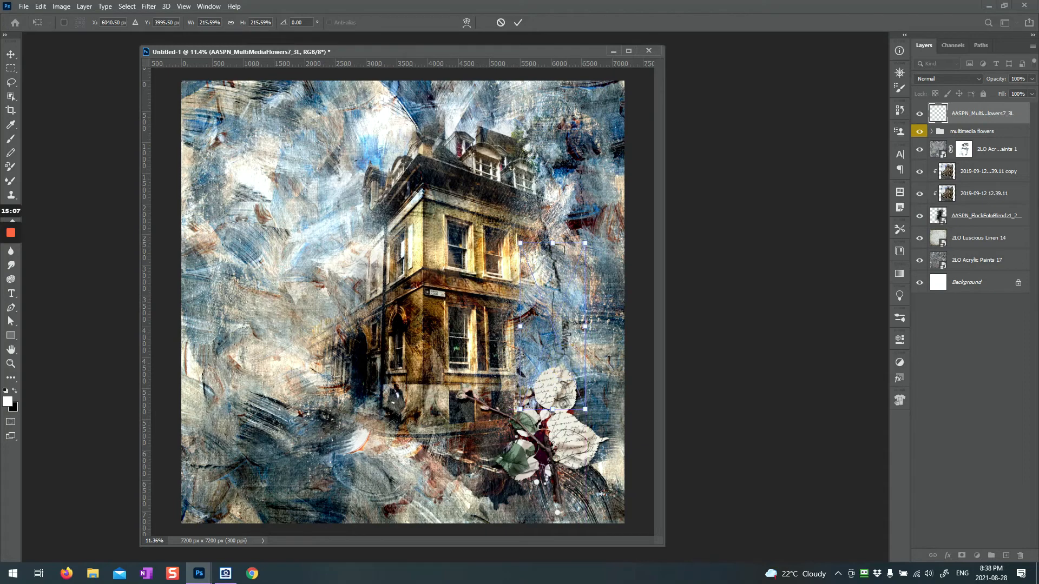
pyautogui.press('Return')
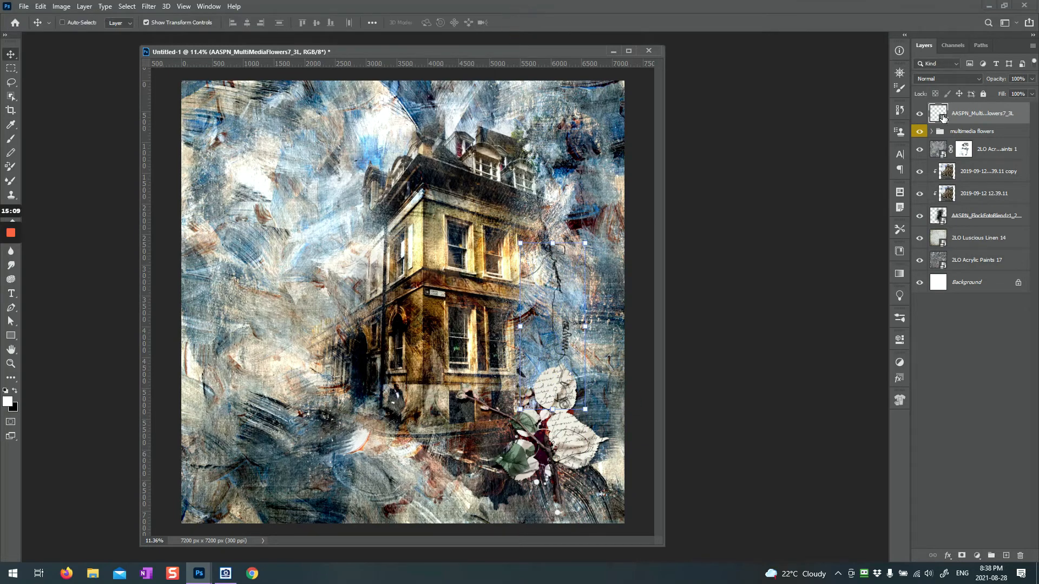
pyautogui.moveTo(944, 116); pyautogui.dragTo(945, 135)
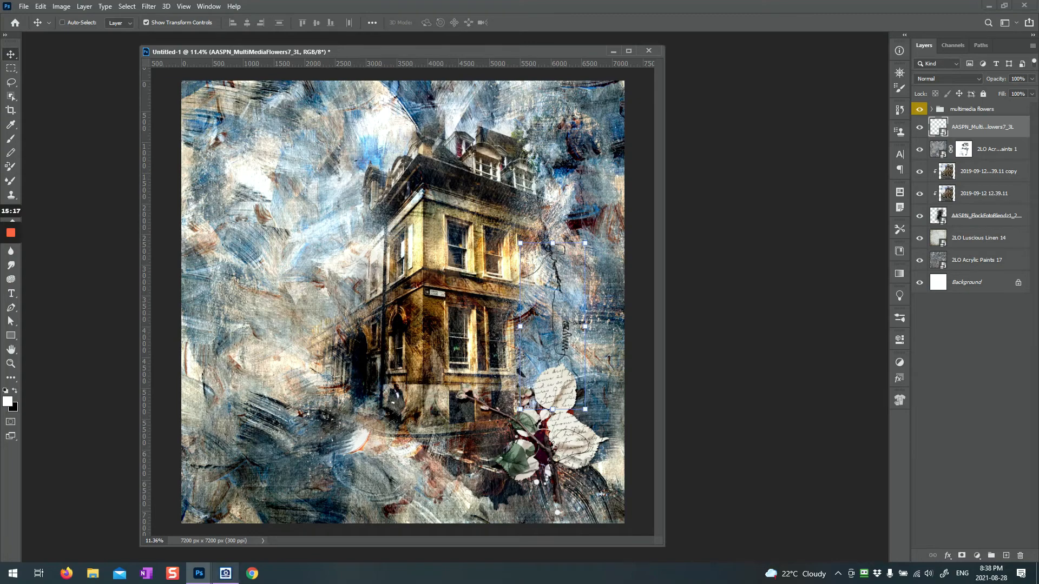
# Switch to ACDSee, look into the MultiMedia Leaves No 8 folder, and open the Splatters No 3 folder.
pyautogui.click(225, 574)
pyautogui.scroll(-4, 132, 416)
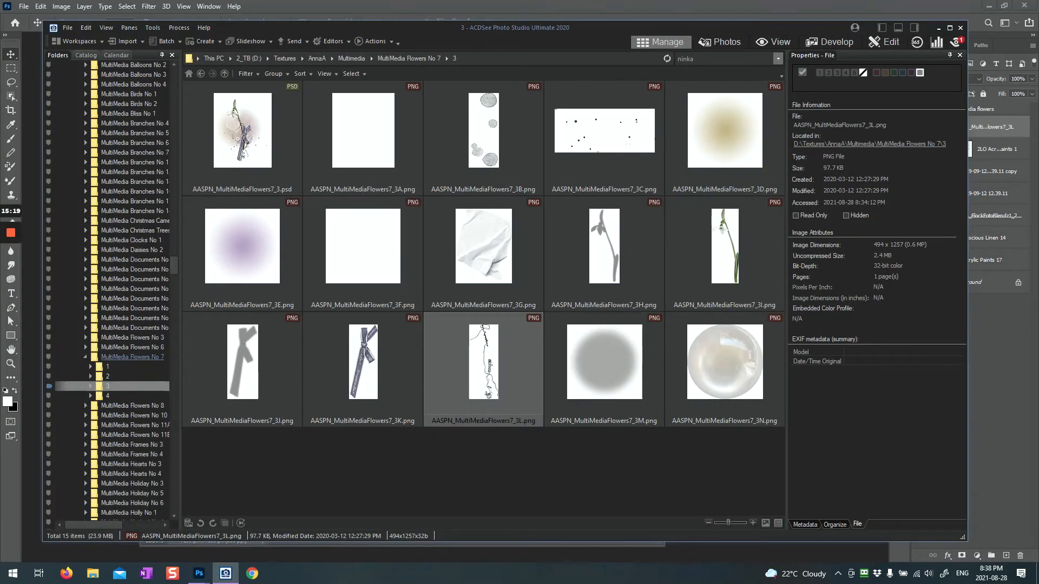
pyautogui.scroll(-4, 133, 464)
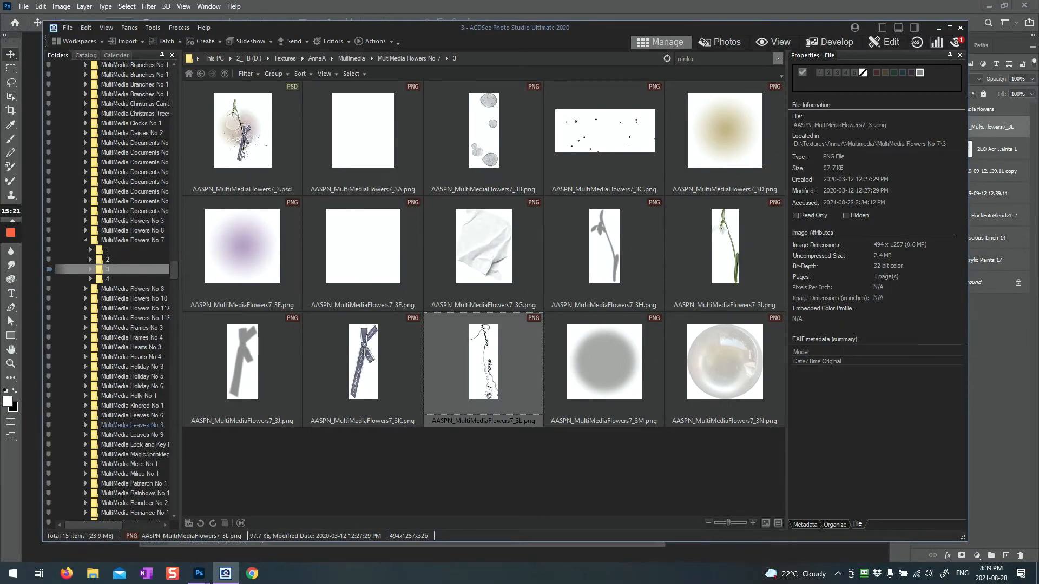
pyautogui.click(132, 426)
pyautogui.scroll(-3, 133, 357)
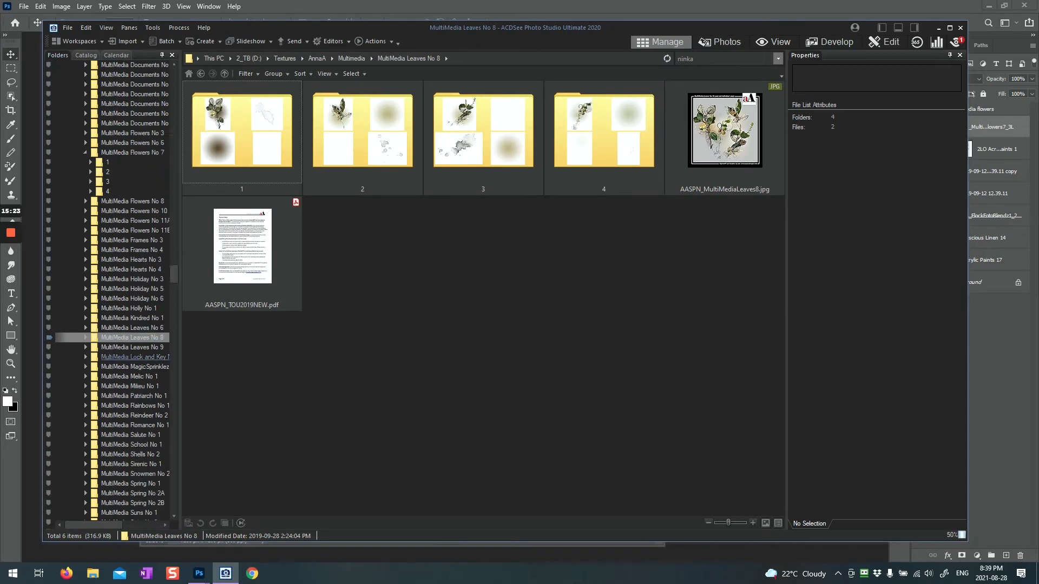
pyautogui.scroll(-8, 133, 356)
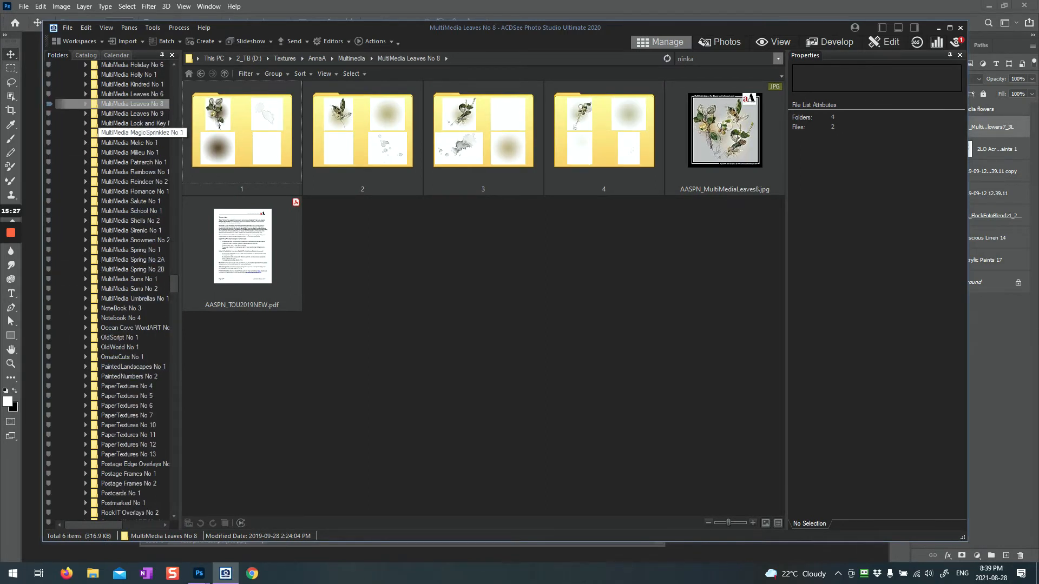
pyautogui.scroll(-6, 130, 233)
pyautogui.scroll(-2, 122, 182)
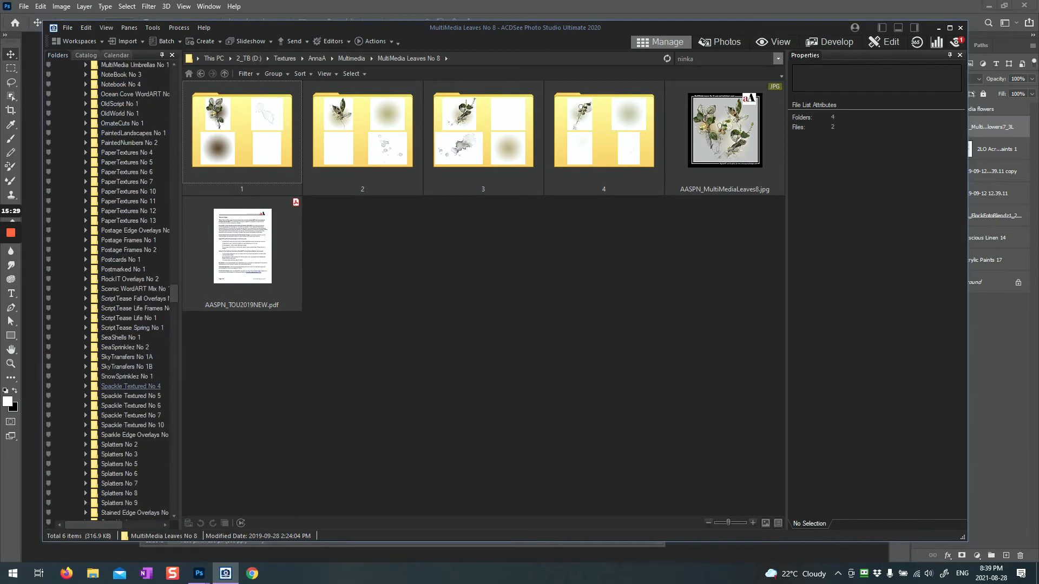
pyautogui.click(118, 454)
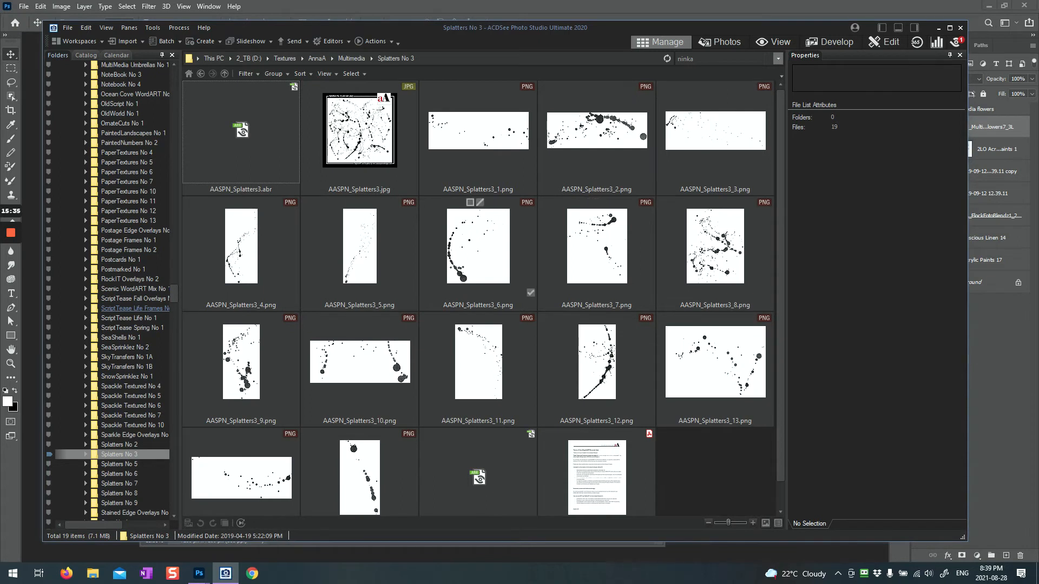
# Place AASPN_Splatters3_7.png from the Splatters No 3 folder into Photoshop's Untitled-1 document.
pyautogui.scroll(-1, 478, 362)
pyautogui.scroll(1, 478, 362)
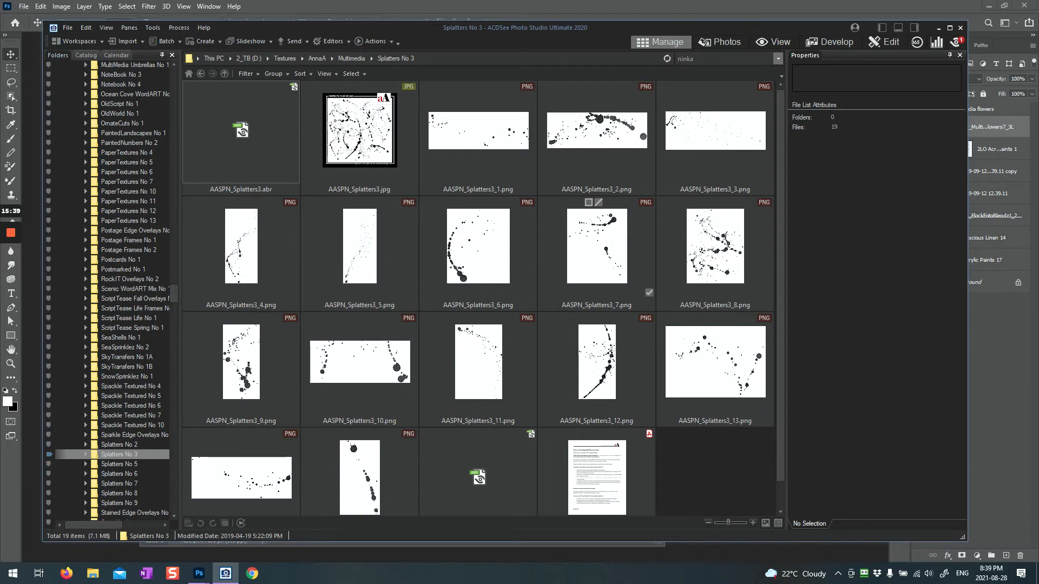
pyautogui.click(579, 255)
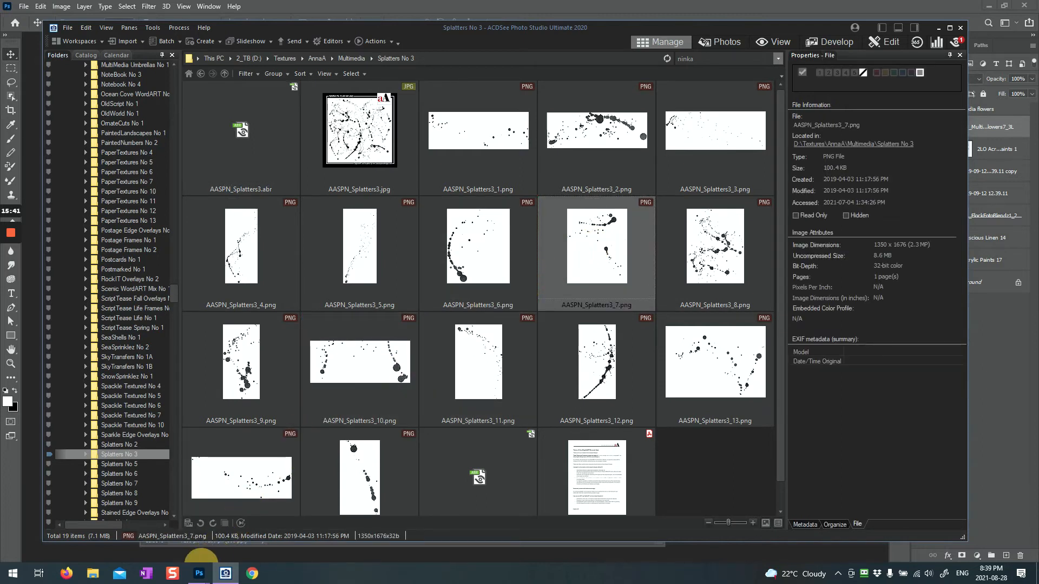
pyautogui.moveTo(199, 573)
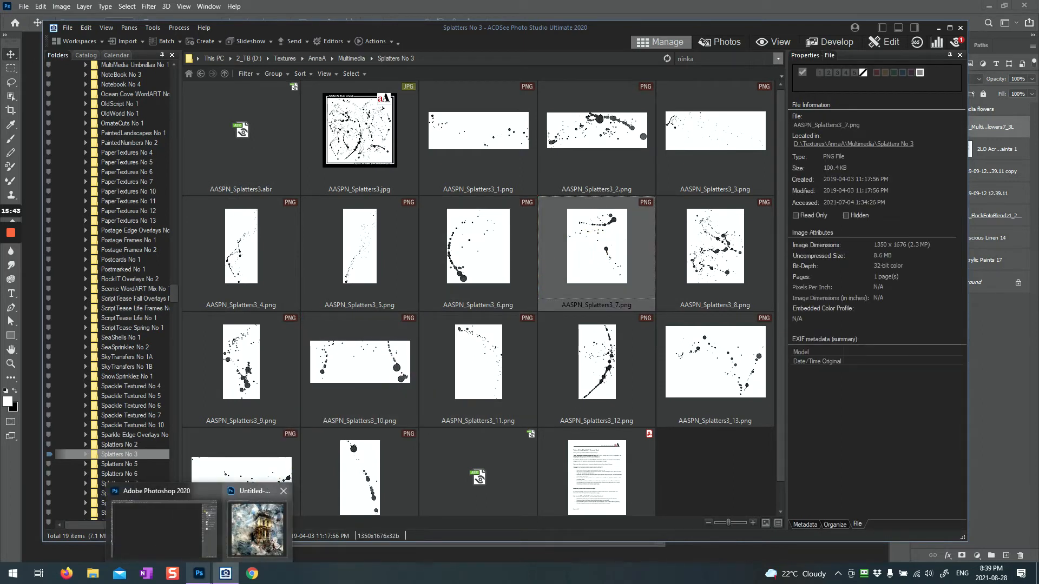
pyautogui.moveTo(257, 536); pyautogui.dragTo(365, 260)
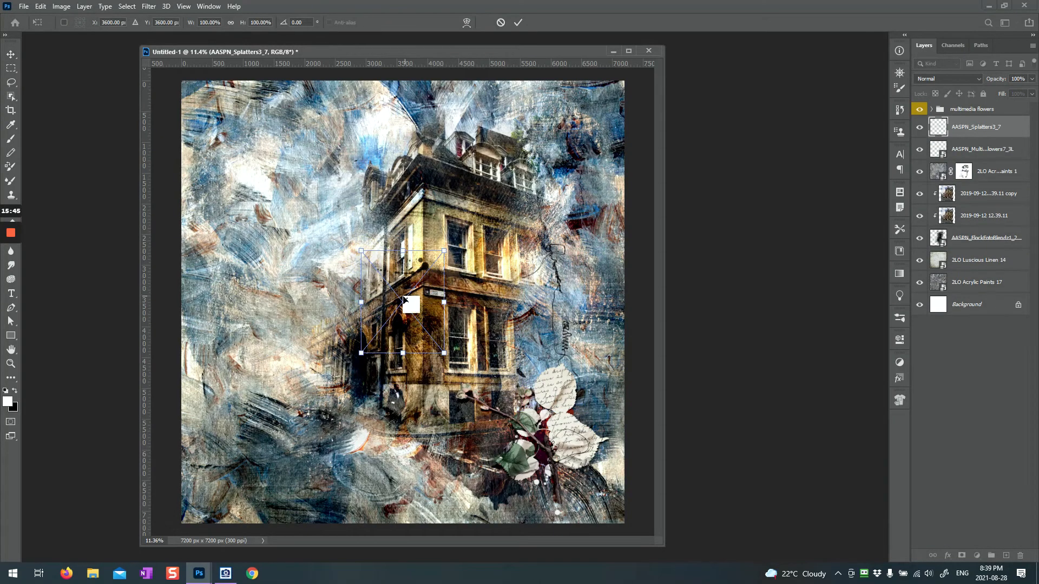
# Scale the placed splatter to about 190%, position it against the canvas's left edge beside the building, and deselect all layers.
pyautogui.moveTo(402, 304); pyautogui.dragTo(297, 222)
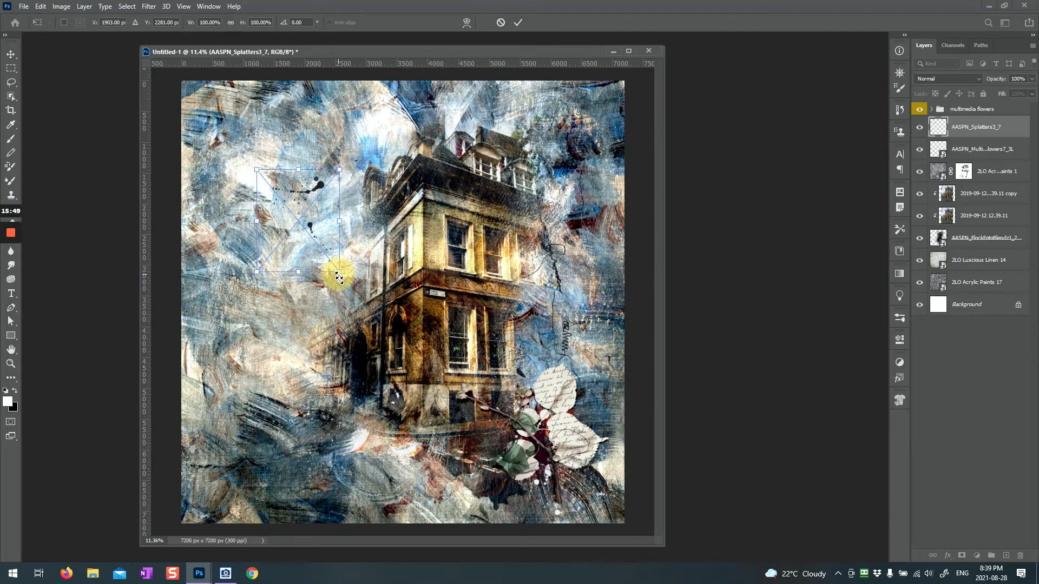
pyautogui.moveTo(339, 272); pyautogui.dragTo(255, 291)
pyautogui.click(518, 22)
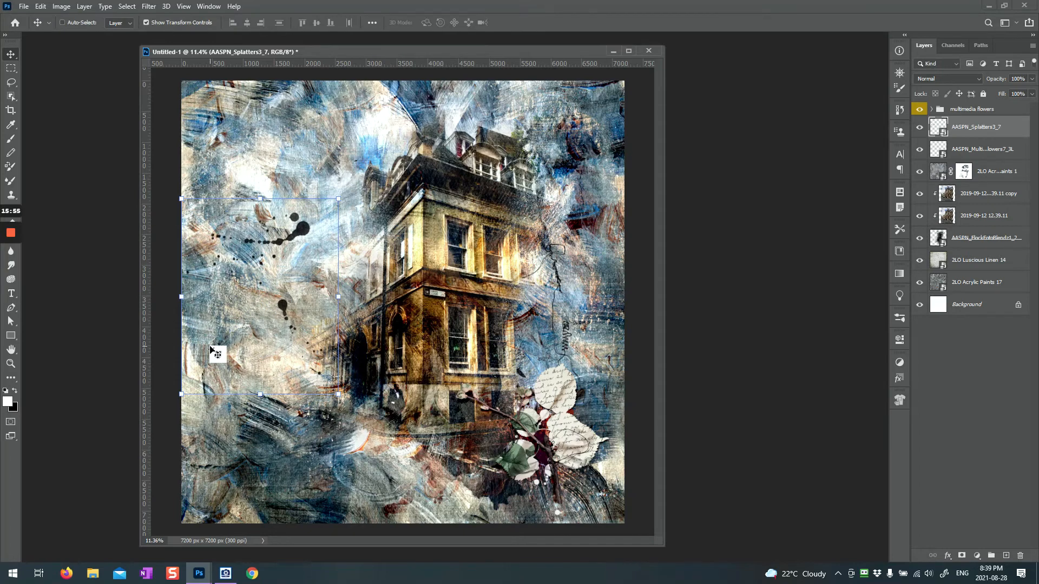
pyautogui.click(950, 459)
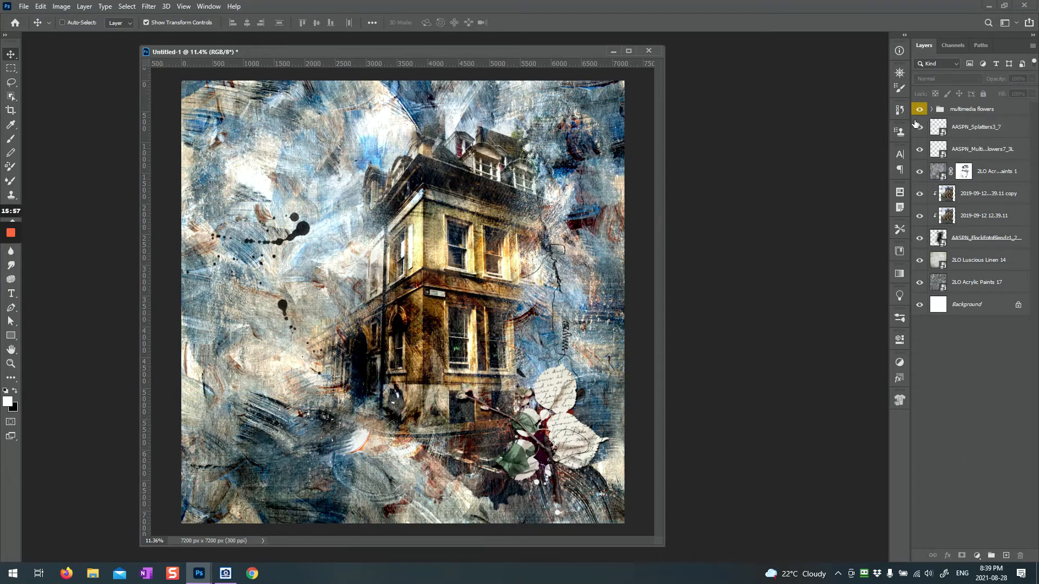
# Step through the blend modes for the AASPN_Splatters3_7 layer and set it to Divide.
pyautogui.click(951, 130)
pyautogui.click(947, 79)
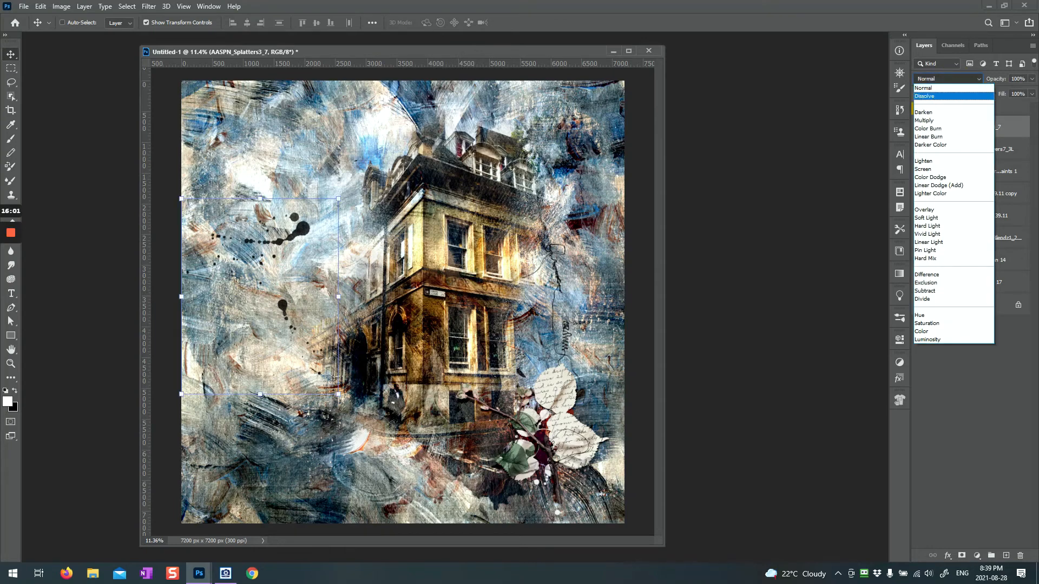
pyautogui.press('Down')
pyautogui.press('Down')
pyautogui.press('Down')
pyautogui.press('Down')
pyautogui.press('Down')
pyautogui.press('Down')
pyautogui.press('Down')
pyautogui.press('Down')
pyautogui.press('Down')
pyautogui.press('Down')
pyautogui.press('Down')
pyautogui.press('Down')
pyautogui.press('Down')
pyautogui.press('Down')
pyautogui.press('Down')
pyautogui.press('Down')
pyautogui.press('Down')
pyautogui.press('Down')
pyautogui.press('Down')
pyautogui.press('Down')
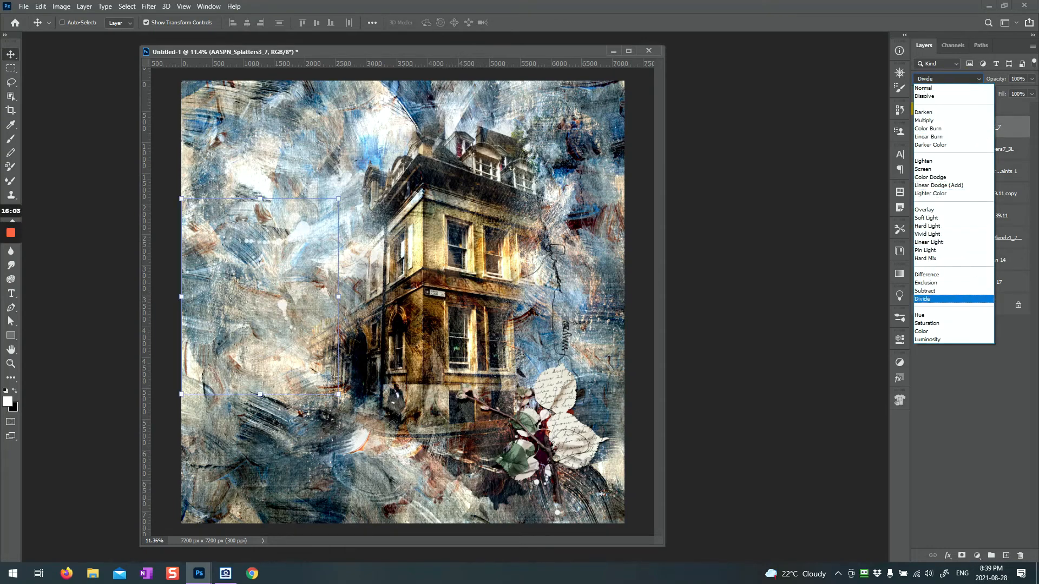
pyautogui.click(940, 299)
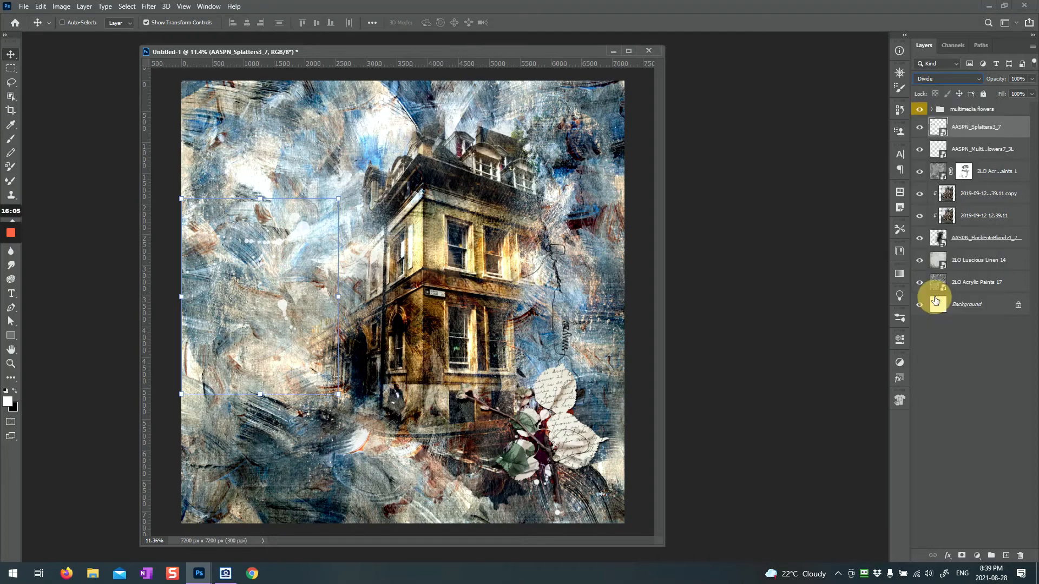
# Move the AASPN_Splatters3_7 splatter over the dark doorway at the building's lower-left base and deselect all layers.
pyautogui.hotkey('ctrl', 't')
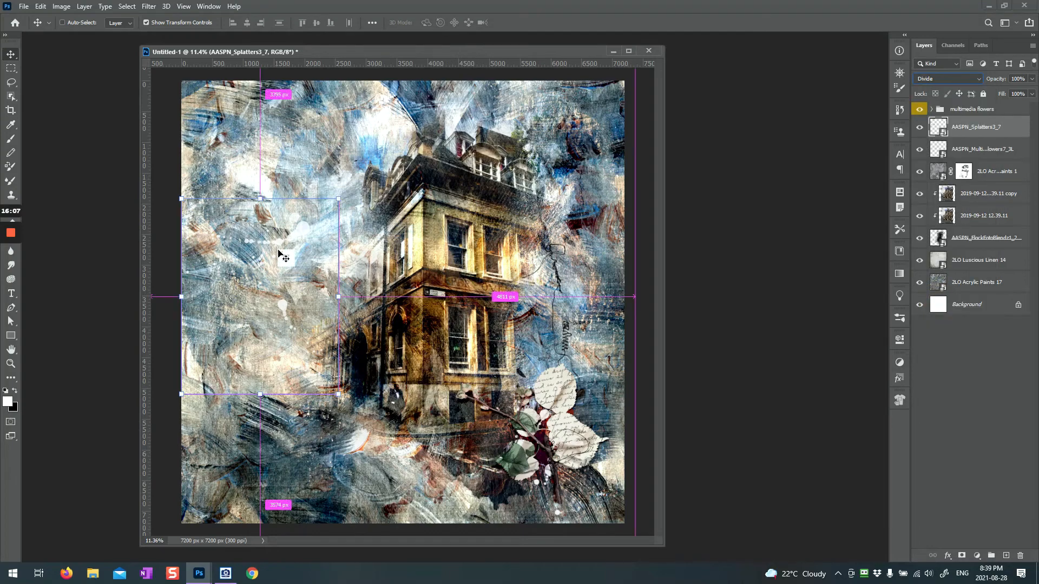
pyautogui.moveTo(241, 261); pyautogui.dragTo(328, 405)
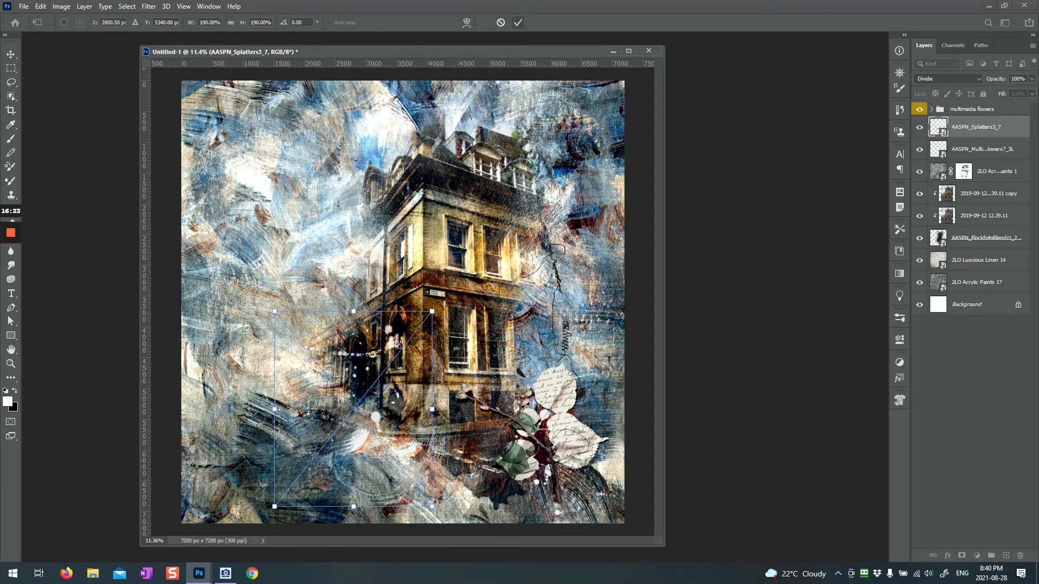
pyautogui.click(518, 22)
pyautogui.click(988, 434)
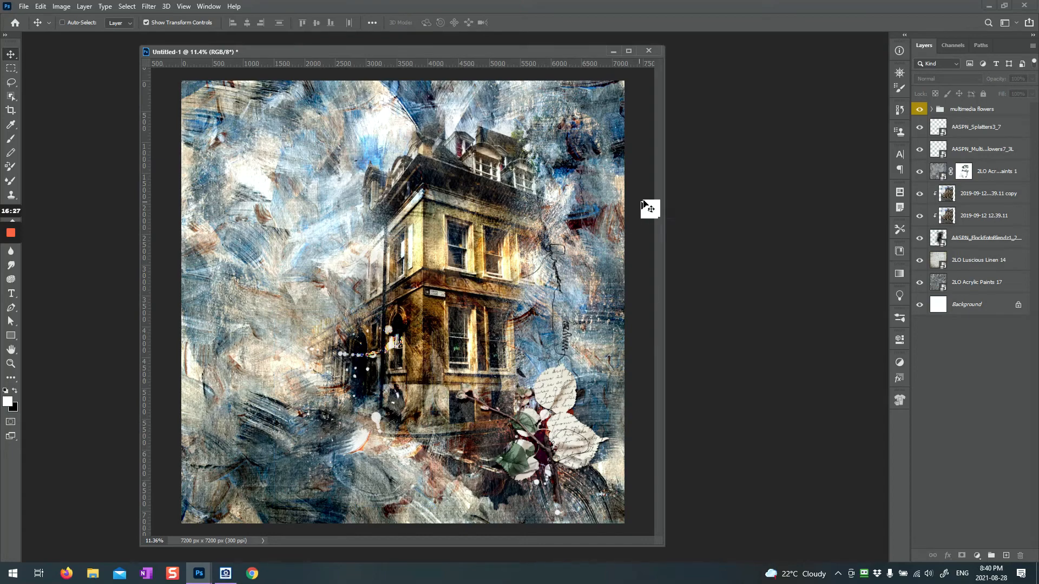
# Switch to ACDSee, browse the Splatters No 5 and No 6 folders, and place AASPN_Splatters6_5.png into Photoshop's Untitled-1 document.
pyautogui.click(225, 574)
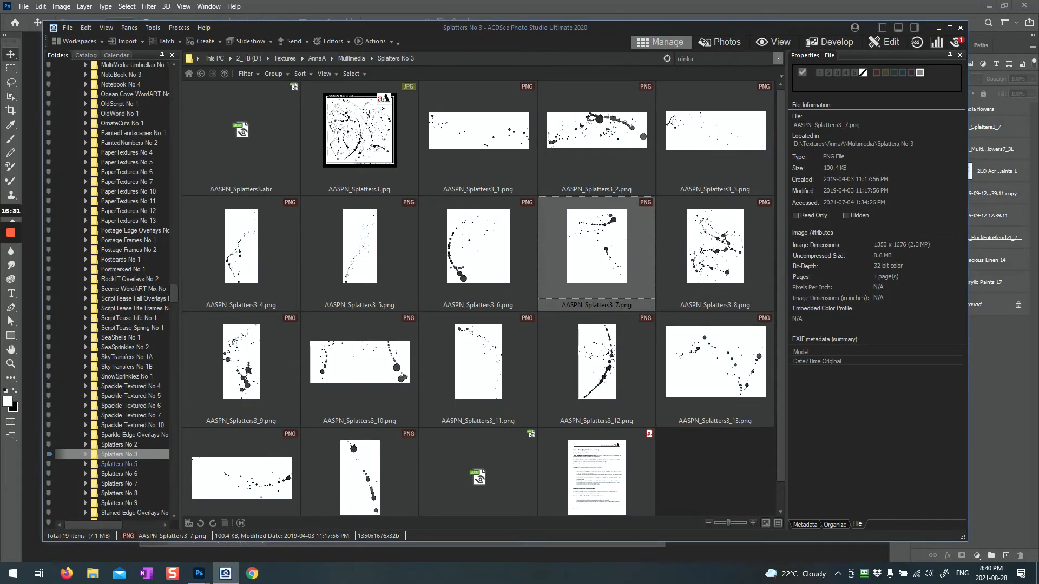
pyautogui.click(119, 464)
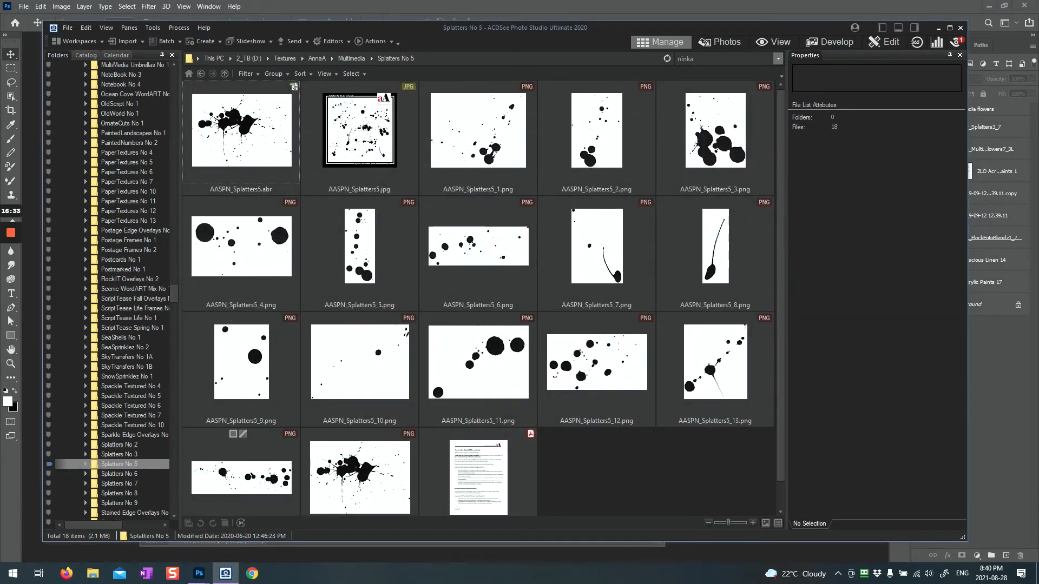
pyautogui.click(119, 474)
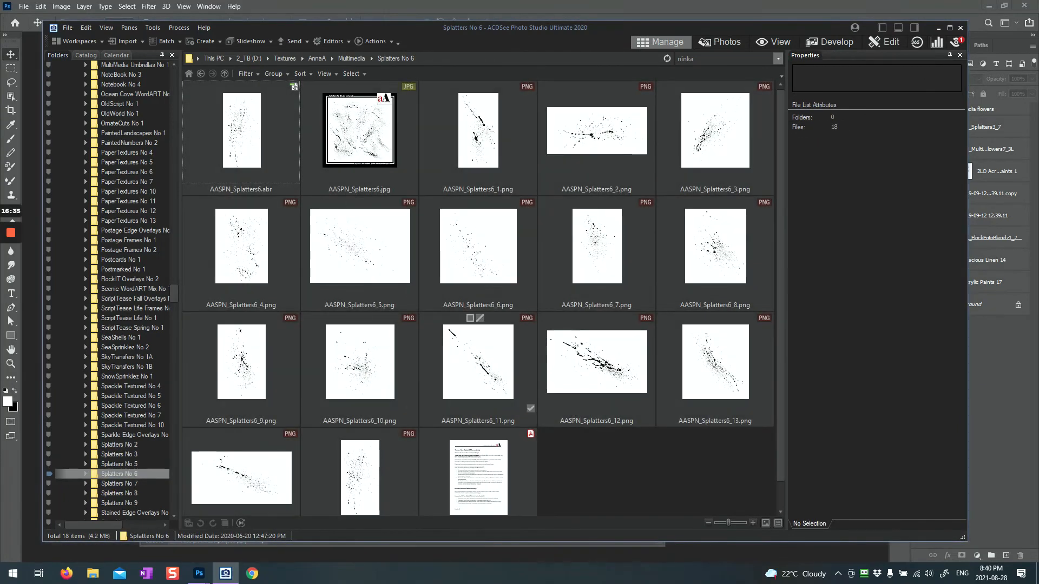
pyautogui.click(360, 262)
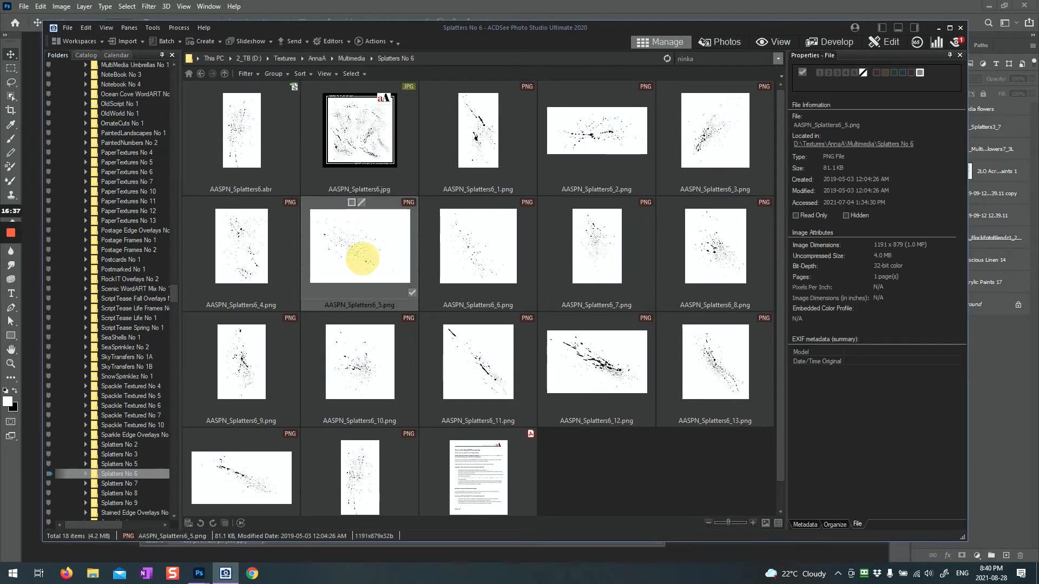
pyautogui.moveTo(199, 574)
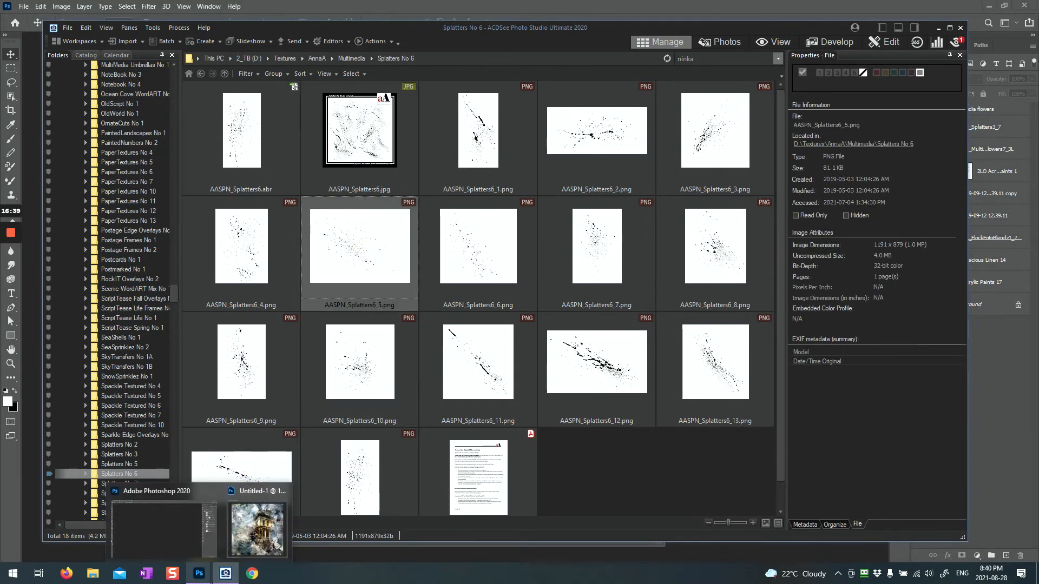
pyautogui.moveTo(252, 520); pyautogui.dragTo(300, 212)
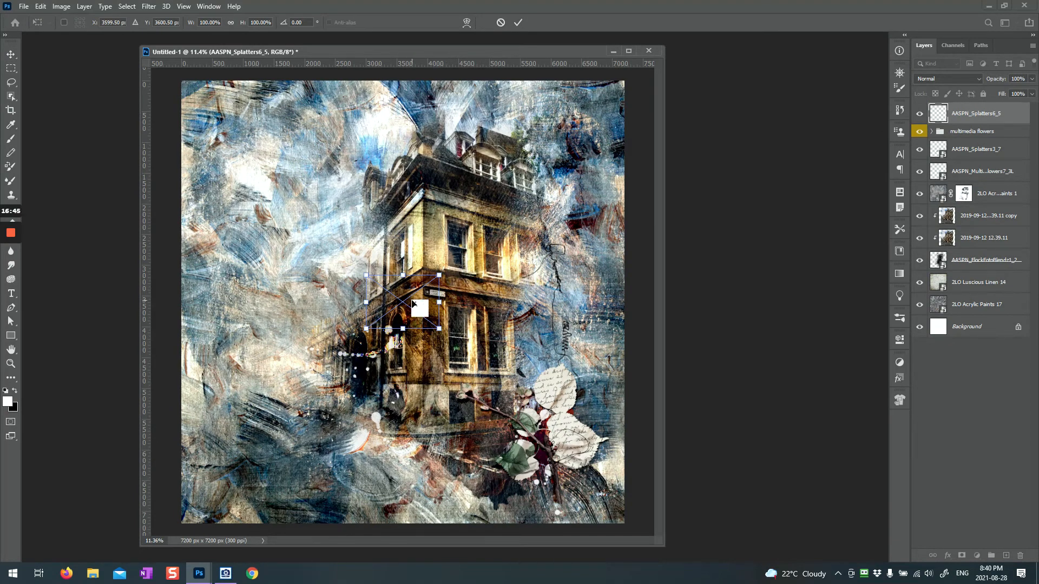
# Enlarge the AASPN_Splatters6_5 splatter, position it across the building's upper-left side, and deselect all layers.
pyautogui.moveTo(439, 329); pyautogui.dragTo(613, 458)
pyautogui.moveTo(421, 343); pyautogui.dragTo(286, 216)
pyautogui.click(518, 22)
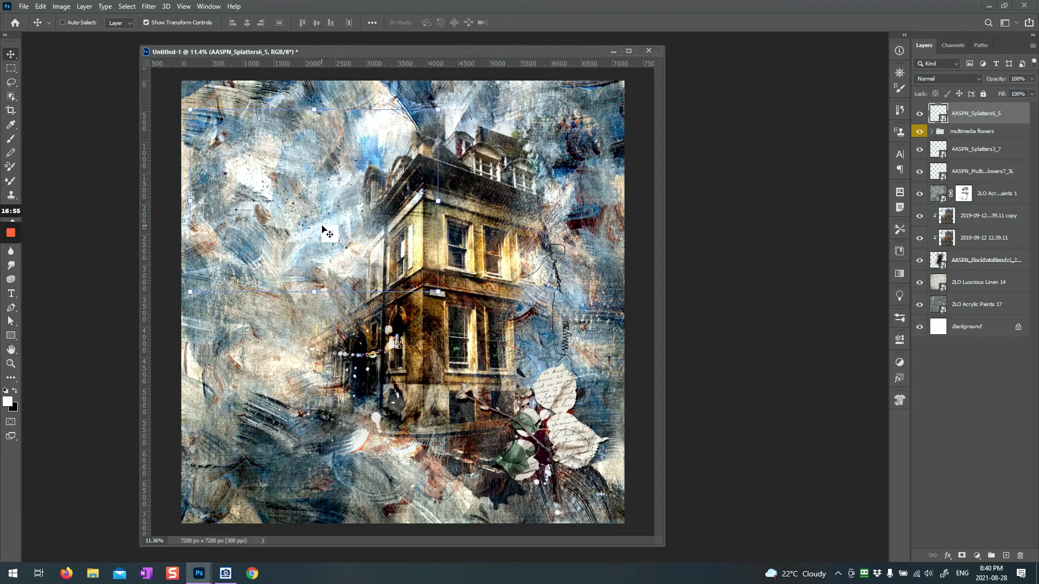
pyautogui.moveTo(377, 244); pyautogui.dragTo(440, 259)
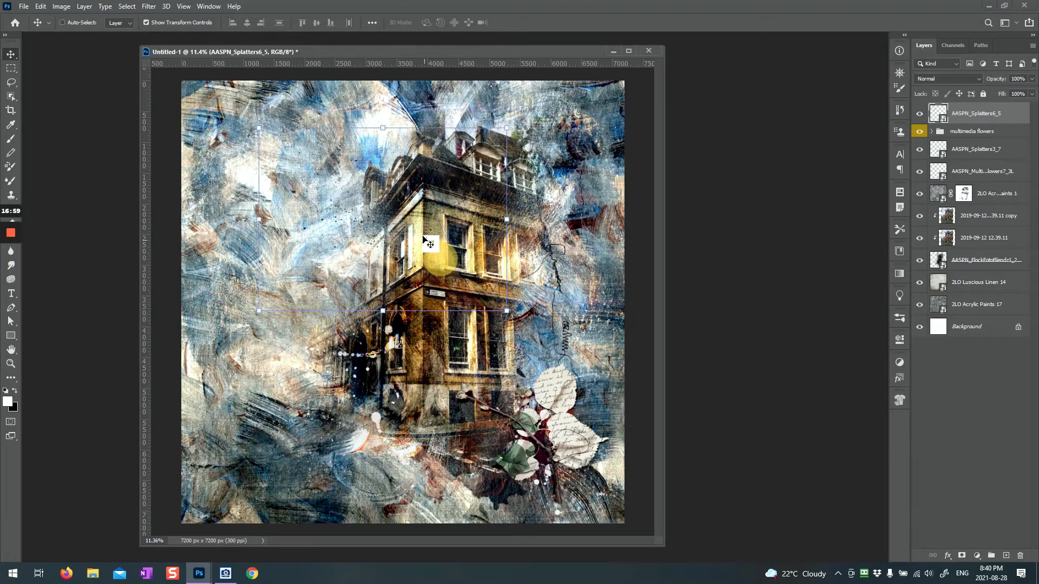
pyautogui.click(923, 386)
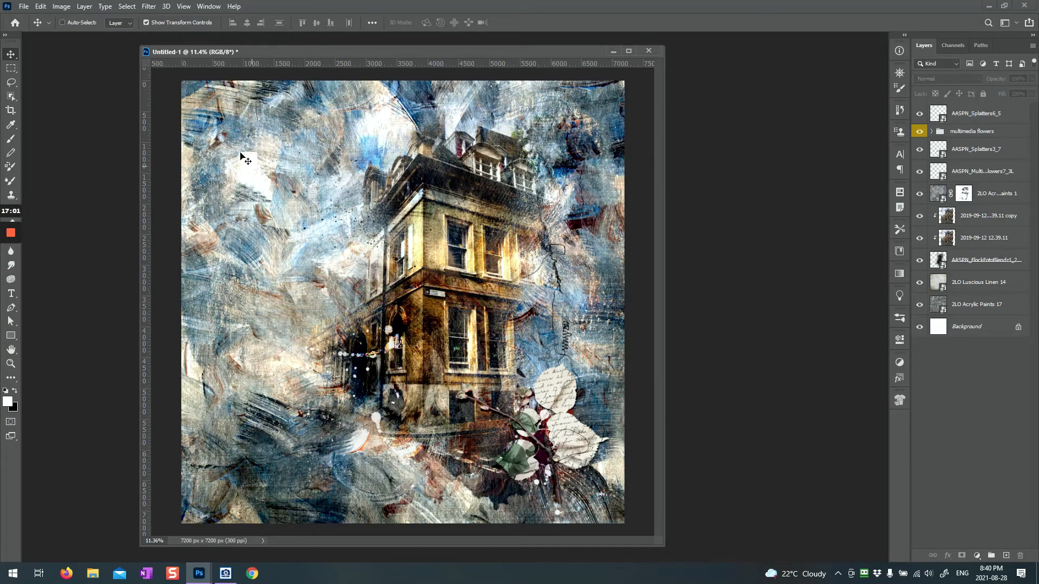
# Examine the Rasterize options for smart object layers, including All Layers, without applying any, and leave all layers deselected.
pyautogui.click(84, 7)
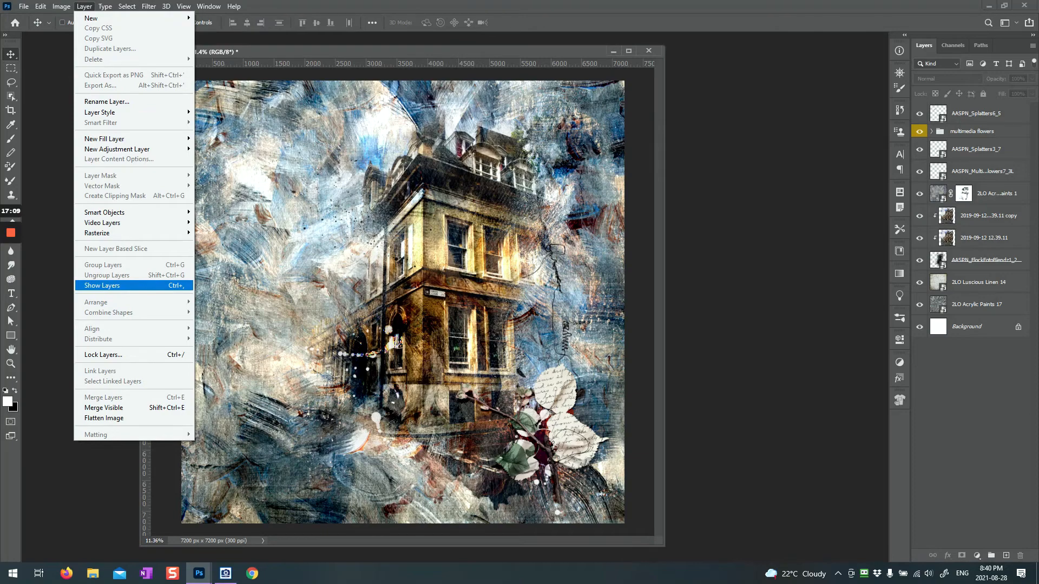
pyautogui.moveTo(135, 233)
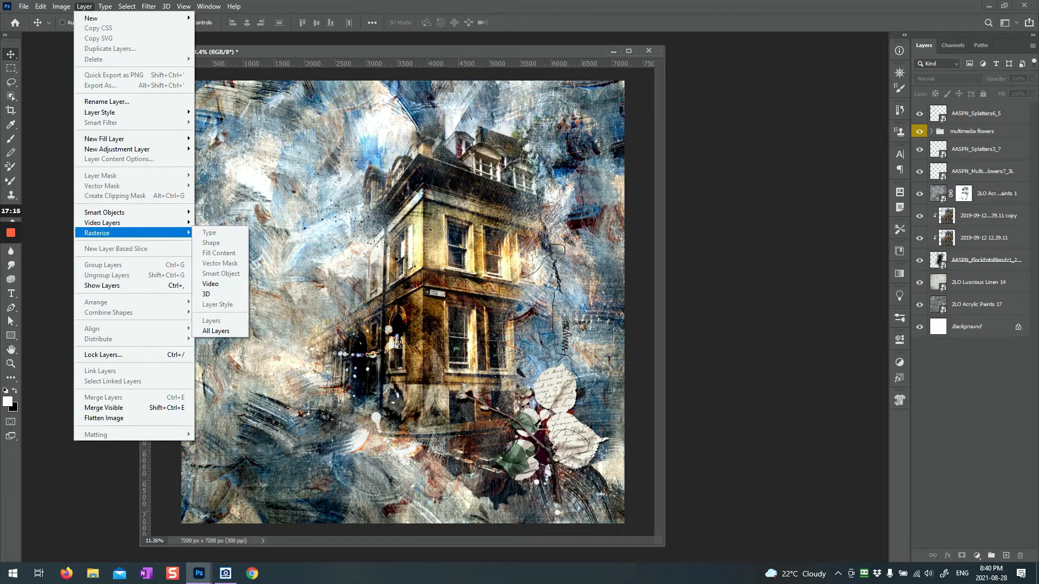
pyautogui.click(979, 397)
pyautogui.click(937, 113)
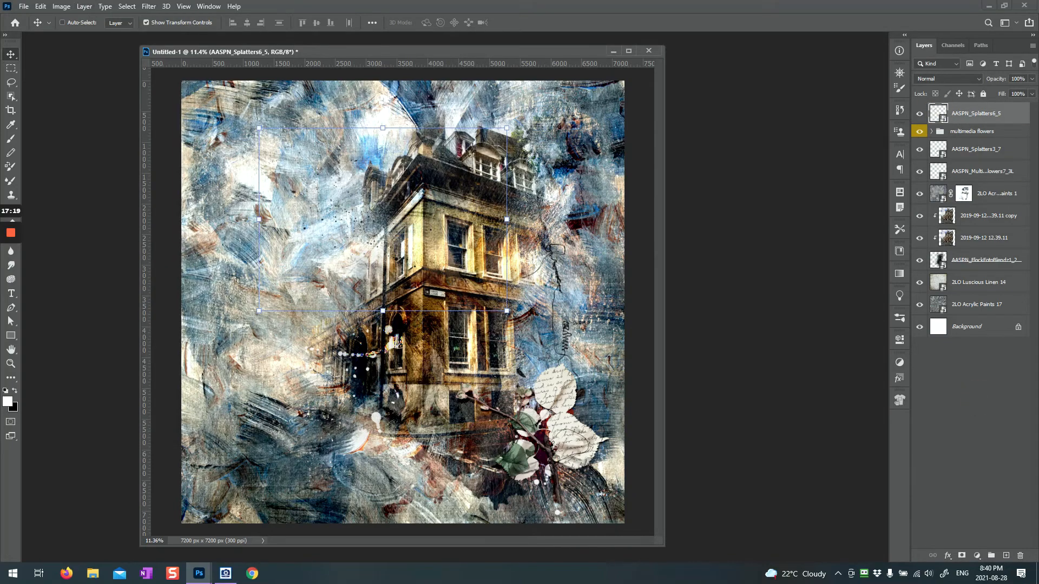
pyautogui.click(953, 389)
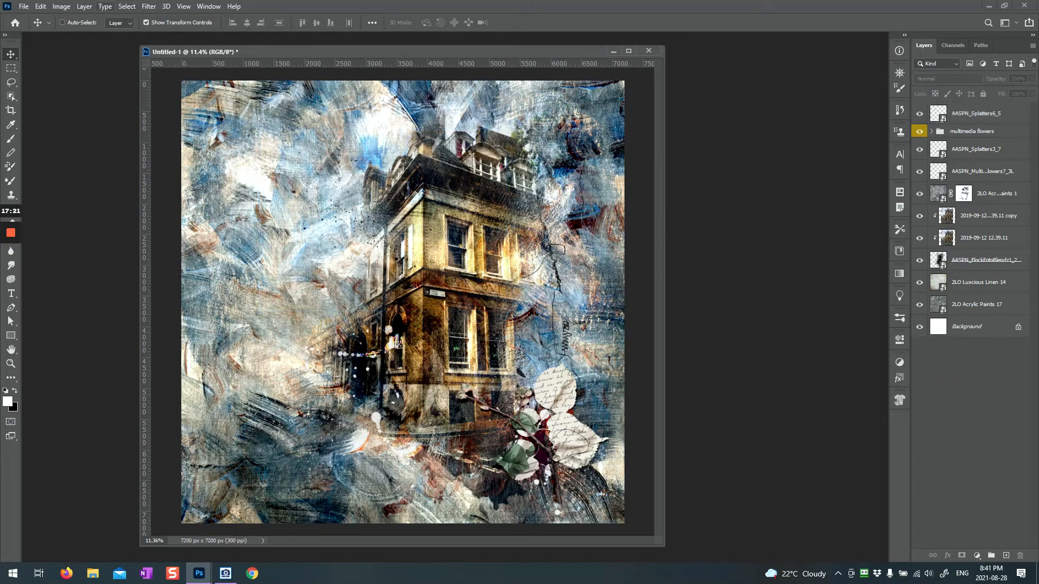
pyautogui.click(84, 6)
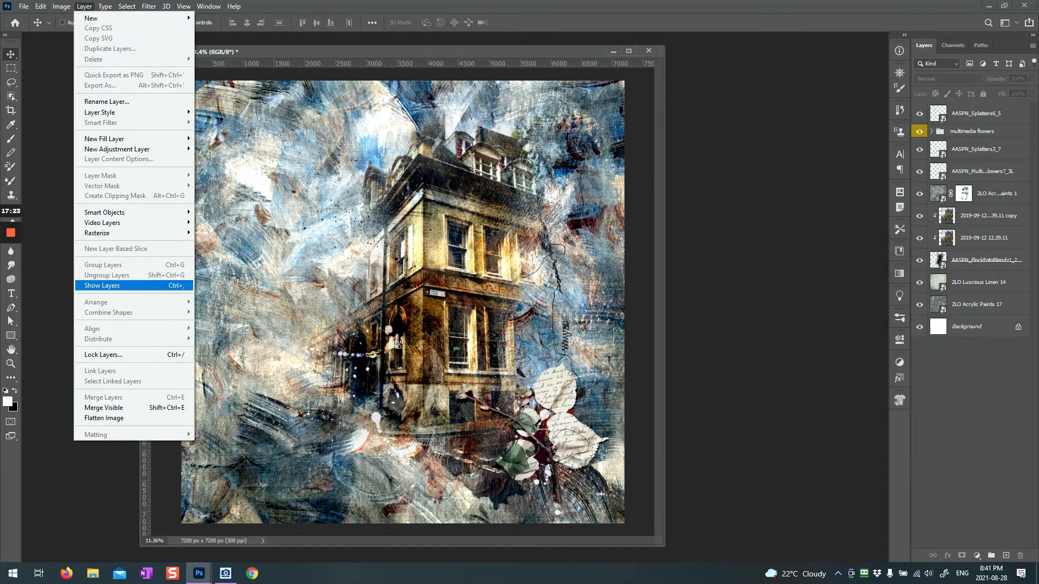
pyautogui.moveTo(108, 233)
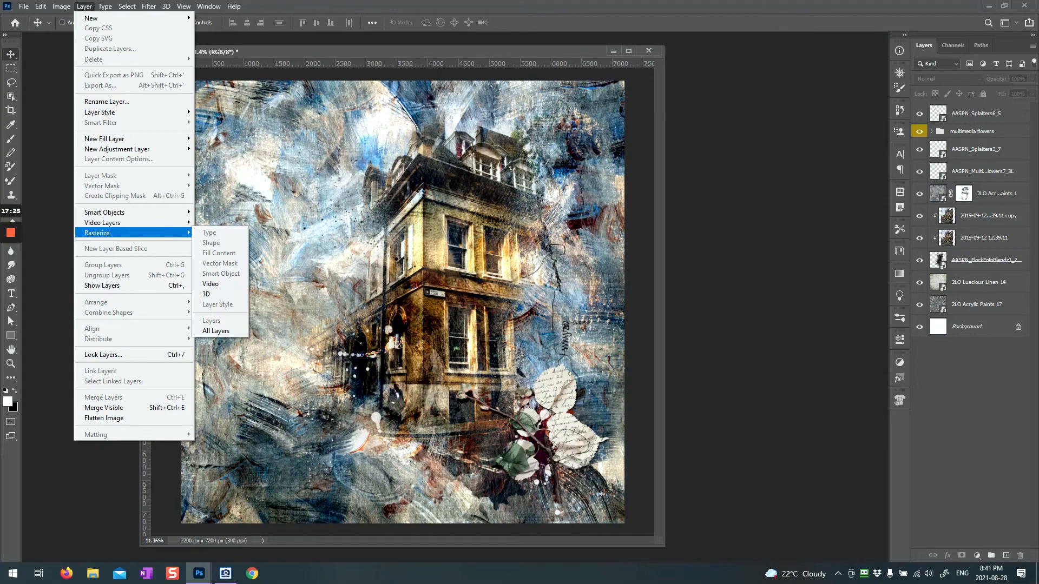
pyautogui.click(926, 447)
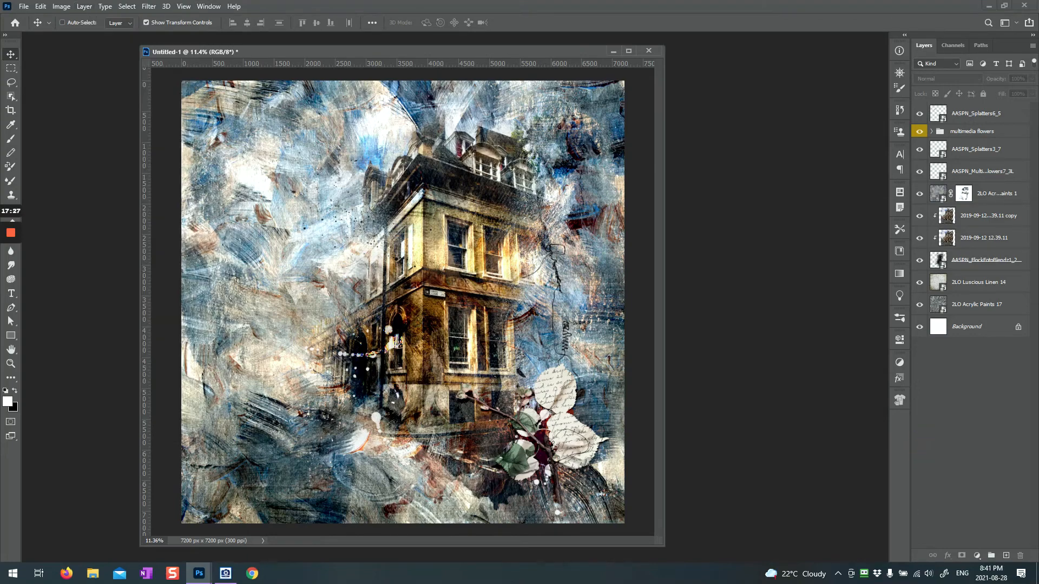
# Move the AASPN_Splatters6_5 splatter slightly down and to the left beside the building, and deselect all layers.
pyautogui.click(40, 6)
pyautogui.moveTo(84, 6)
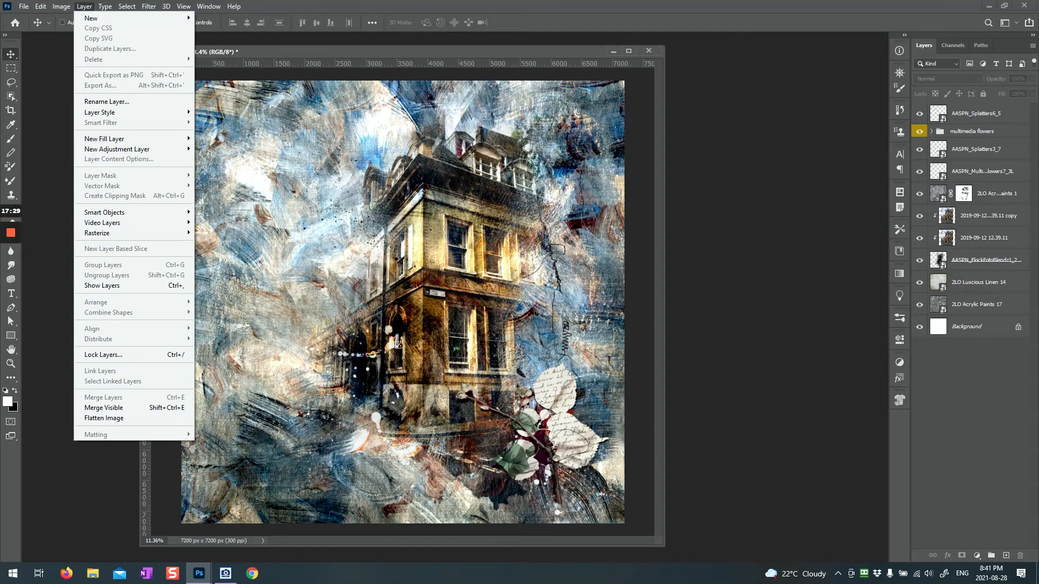
pyautogui.click(935, 115)
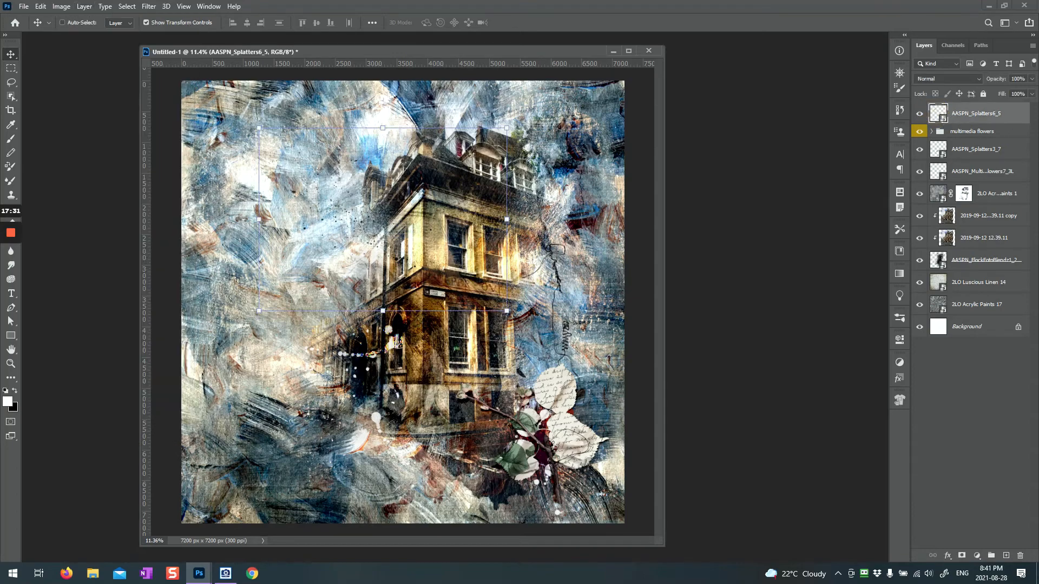
pyautogui.moveTo(442, 226)
pyautogui.mouseDown()
pyautogui.moveTo(417, 250)
pyautogui.moveTo(439, 227)
pyautogui.mouseUp()
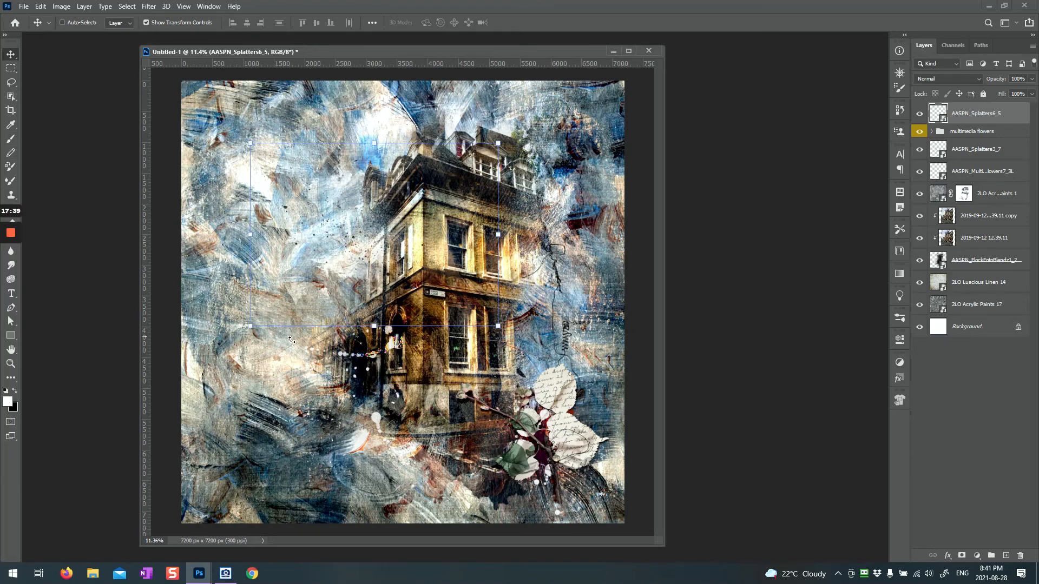
pyautogui.click(962, 480)
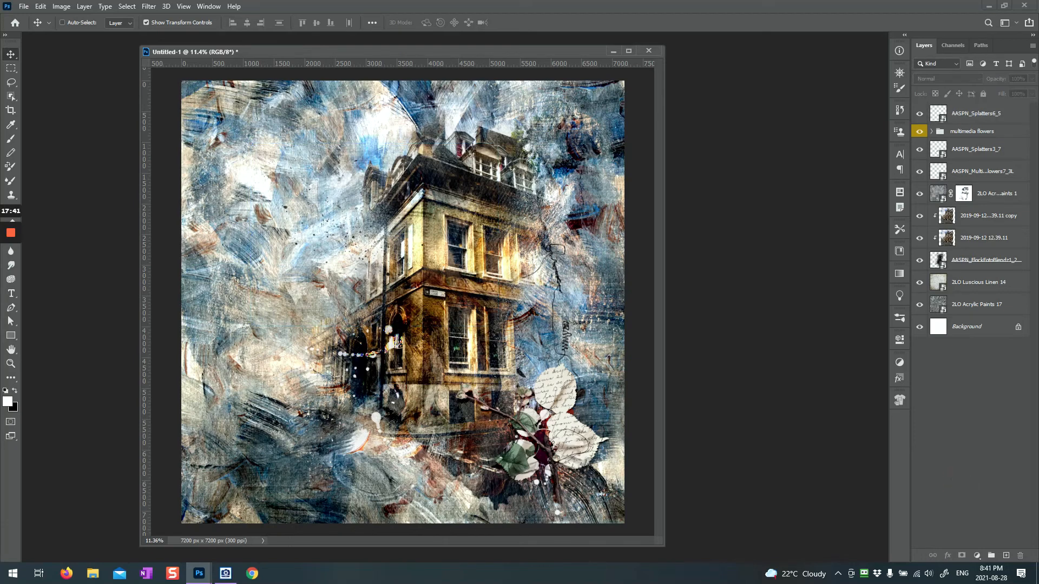
# Add a Color Overlay layer style to the AASPN_Splatters6_5 layer and open its overlay color for editing.
pyautogui.click(938, 114)
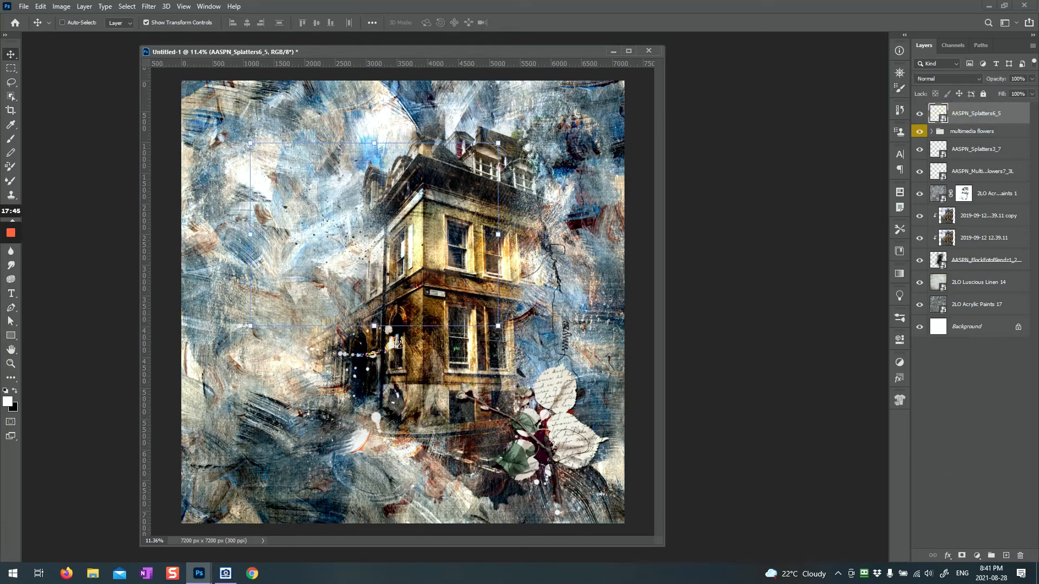
pyautogui.moveTo(487, 48); pyautogui.dragTo(476, 45)
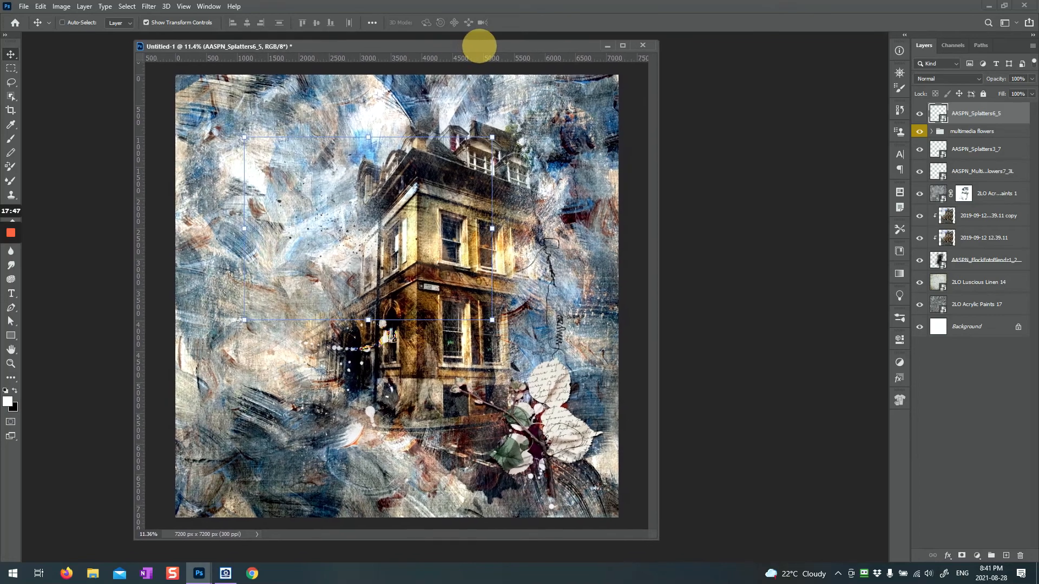
pyautogui.click(84, 7)
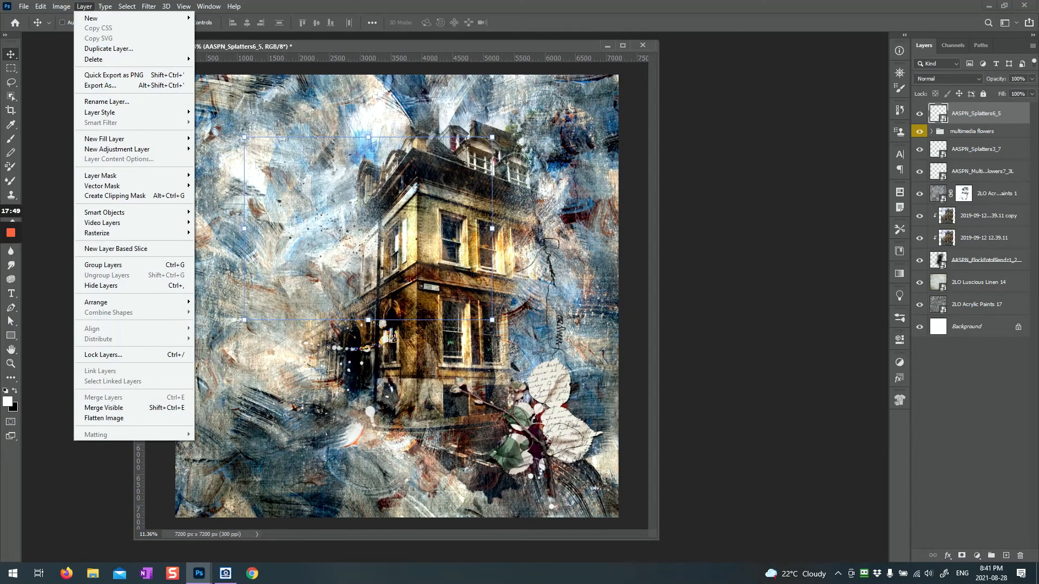
pyautogui.moveTo(108, 112)
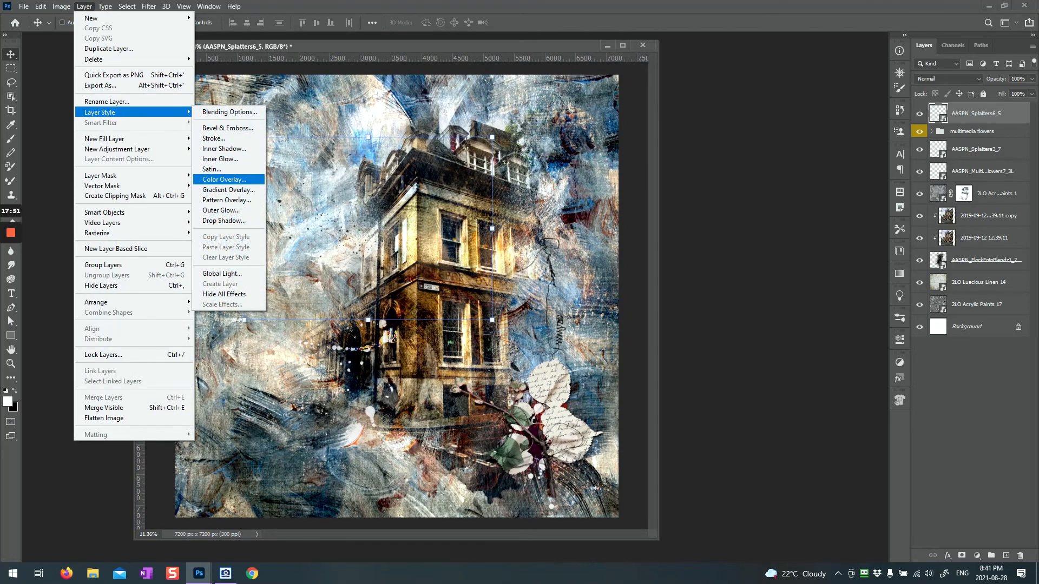
pyautogui.click(224, 179)
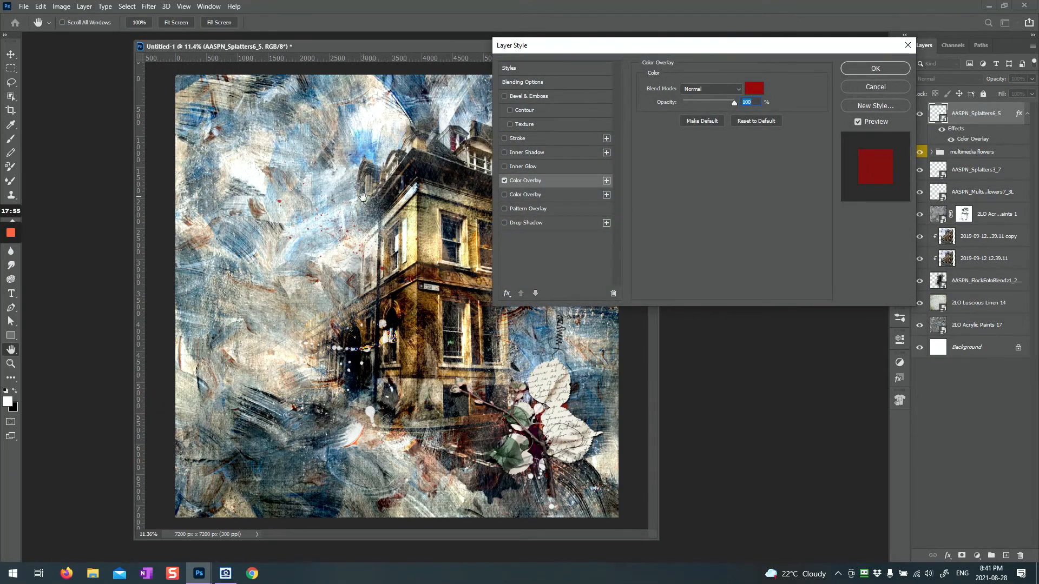
pyautogui.click(753, 88)
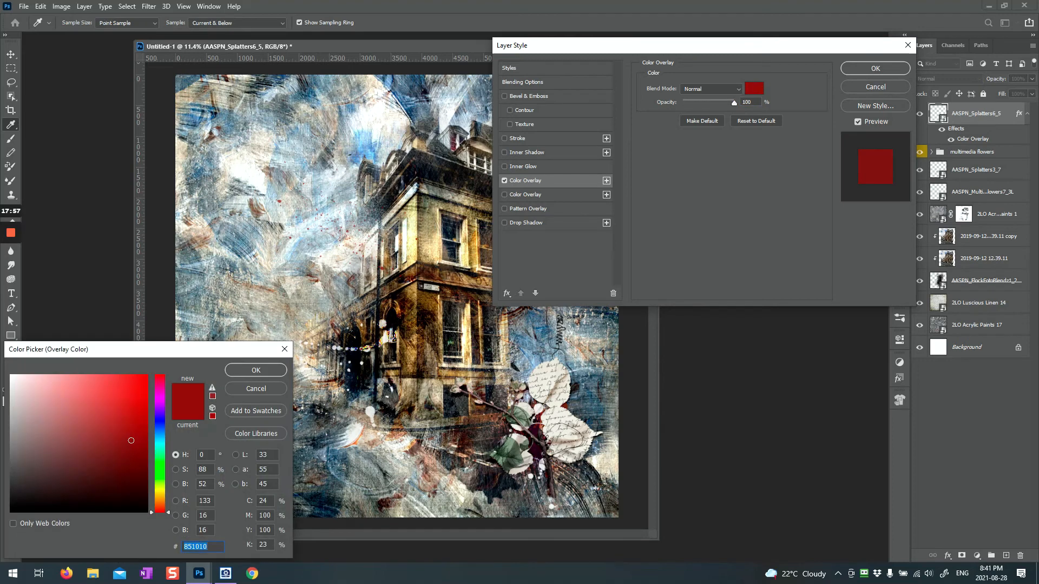
# Try overlay colors for the splatter sampled from the painted sky, the building's stonework and the dark shadows.
pyautogui.click(353, 161)
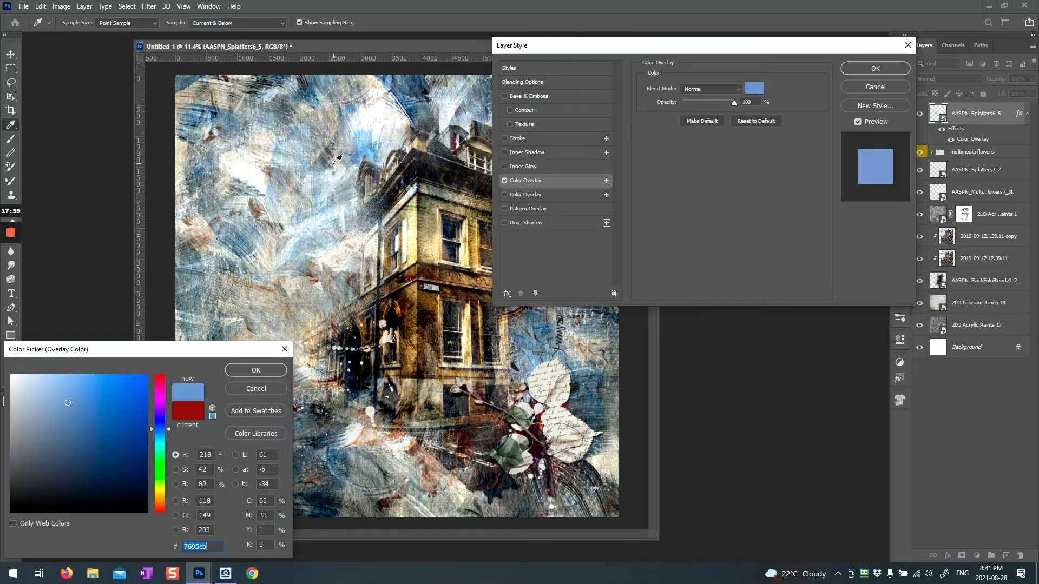
pyautogui.click(426, 218)
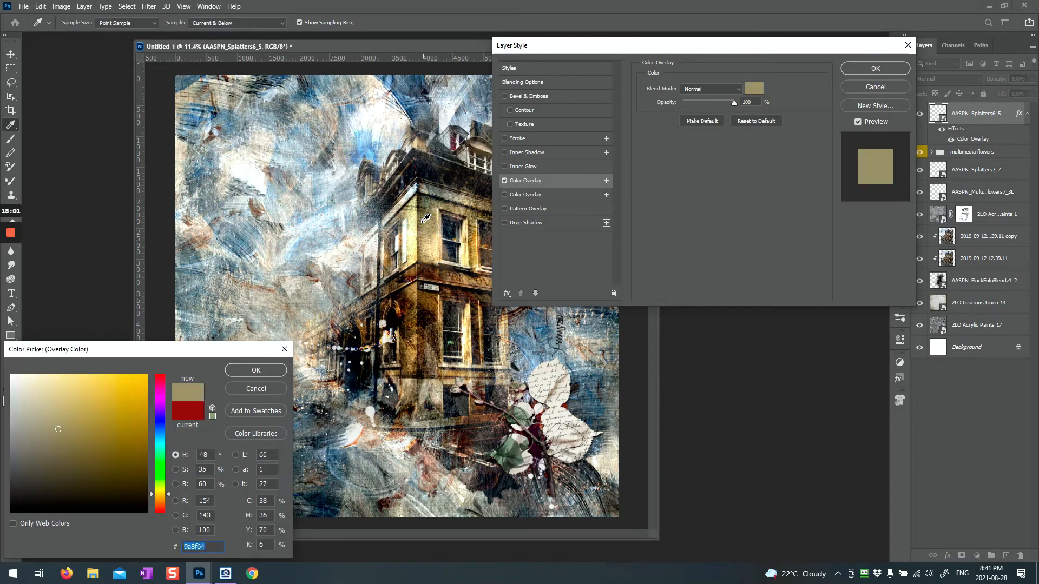
pyautogui.click(401, 247)
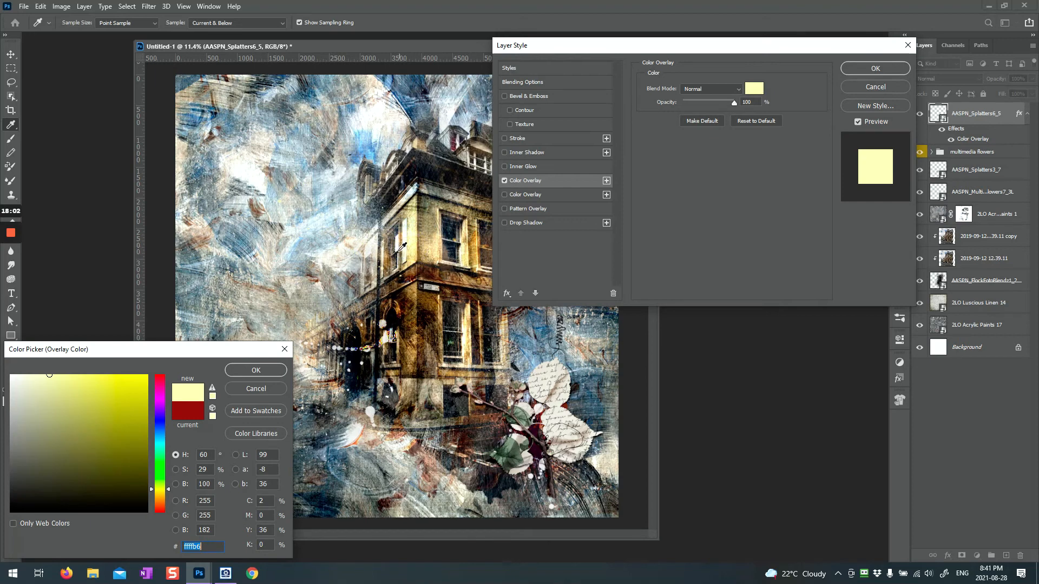
pyautogui.click(549, 369)
pyautogui.click(235, 224)
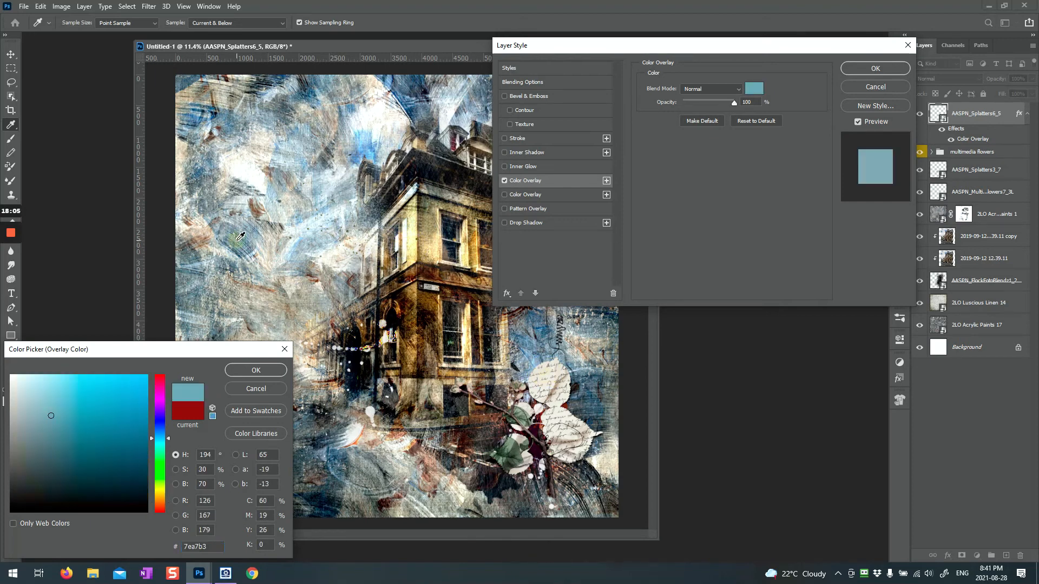
pyautogui.click(263, 167)
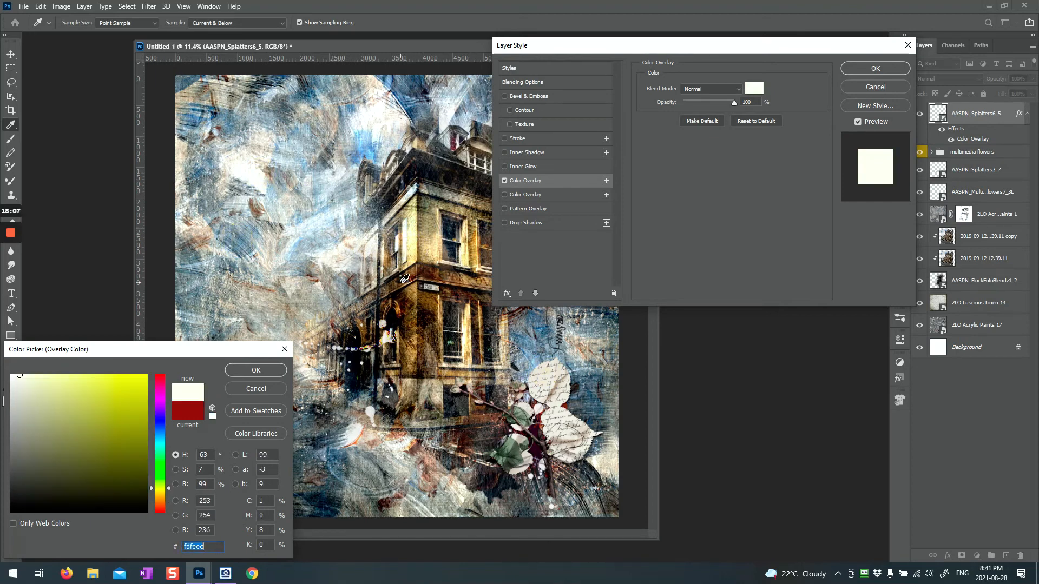
pyautogui.click(425, 158)
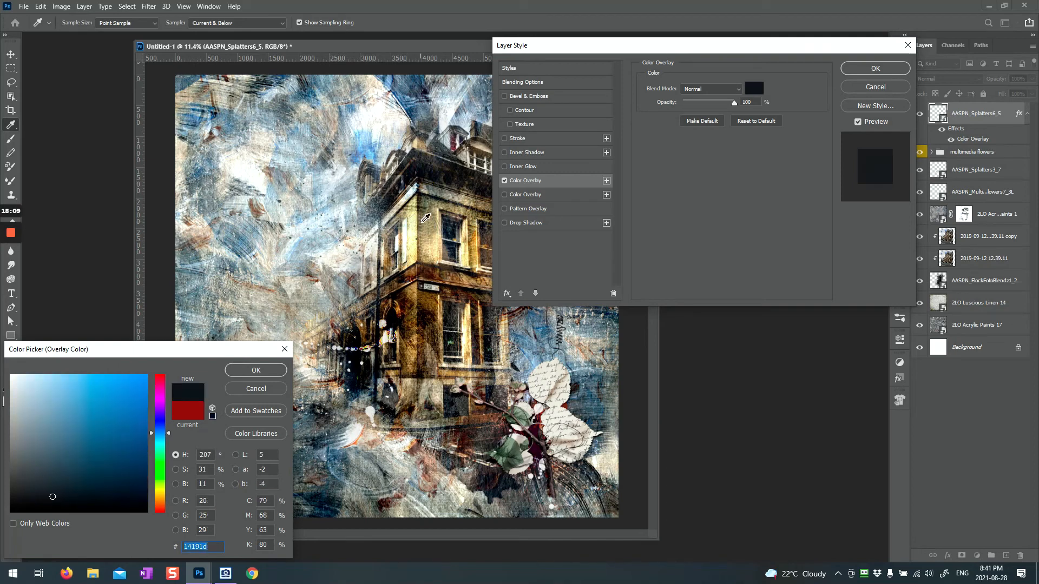
pyautogui.click(429, 296)
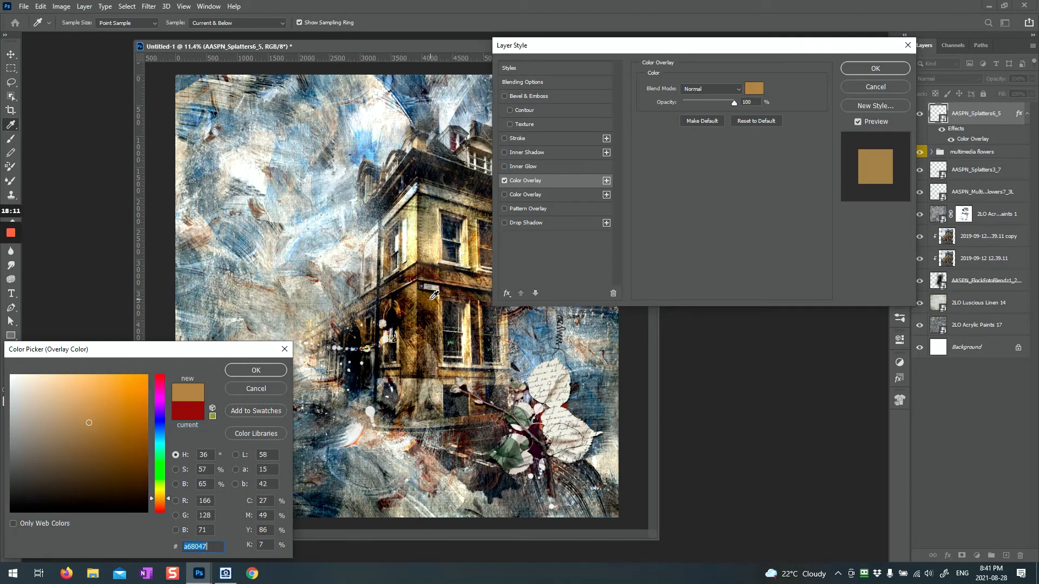
pyautogui.click(385, 314)
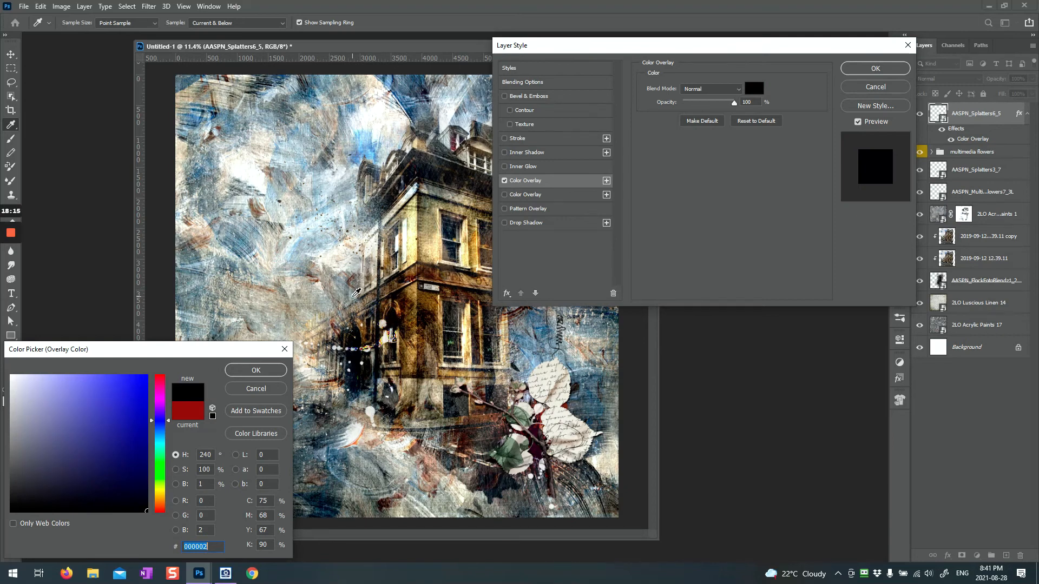
# Set the splatter's overlay color to the bright blue 2626e0, apply the layer style, and deselect all layers.
pyautogui.click(124, 391)
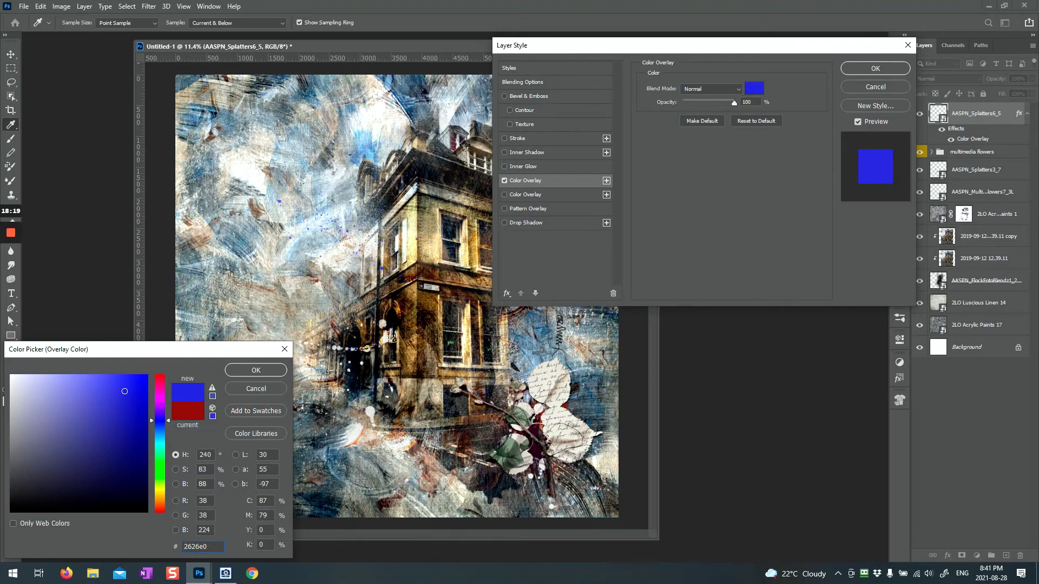
pyautogui.click(252, 370)
pyautogui.click(875, 68)
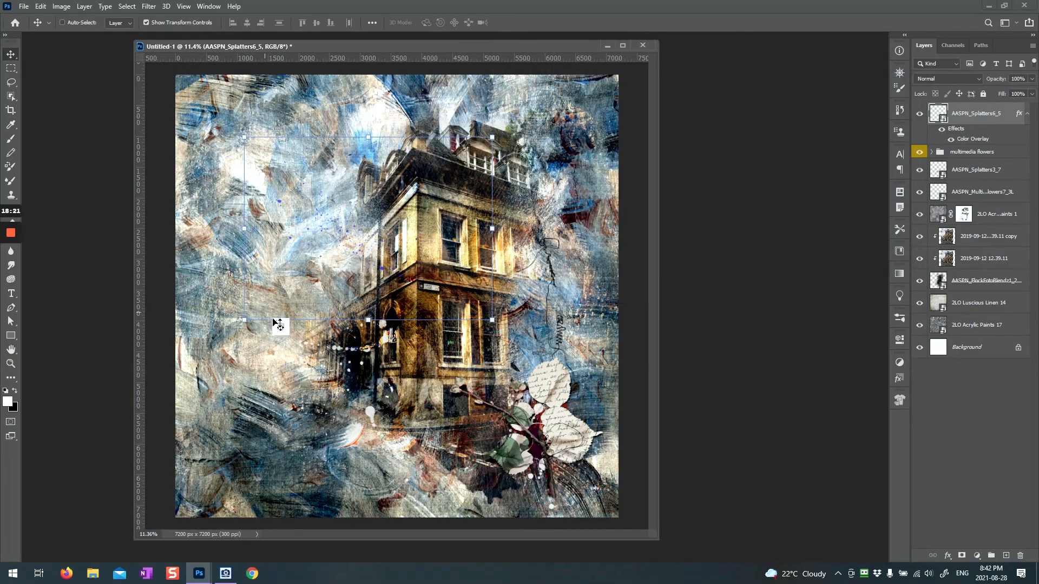
pyautogui.click(956, 389)
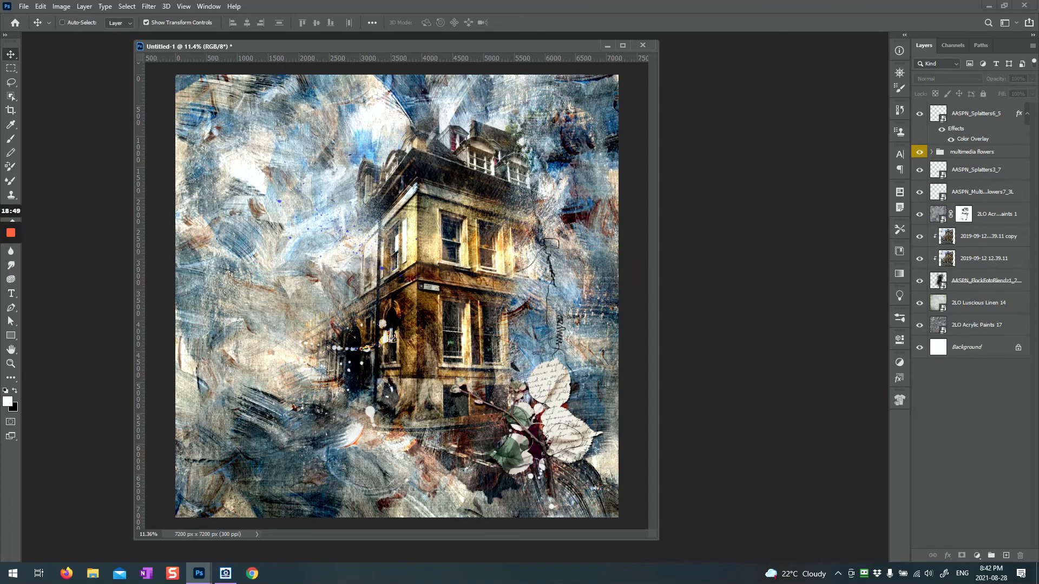
# Add a Hue/Saturation adjustment layer directly above 2LO Acrylic Paints 17 and slightly adjust its hue and saturation.
pyautogui.click(967, 328)
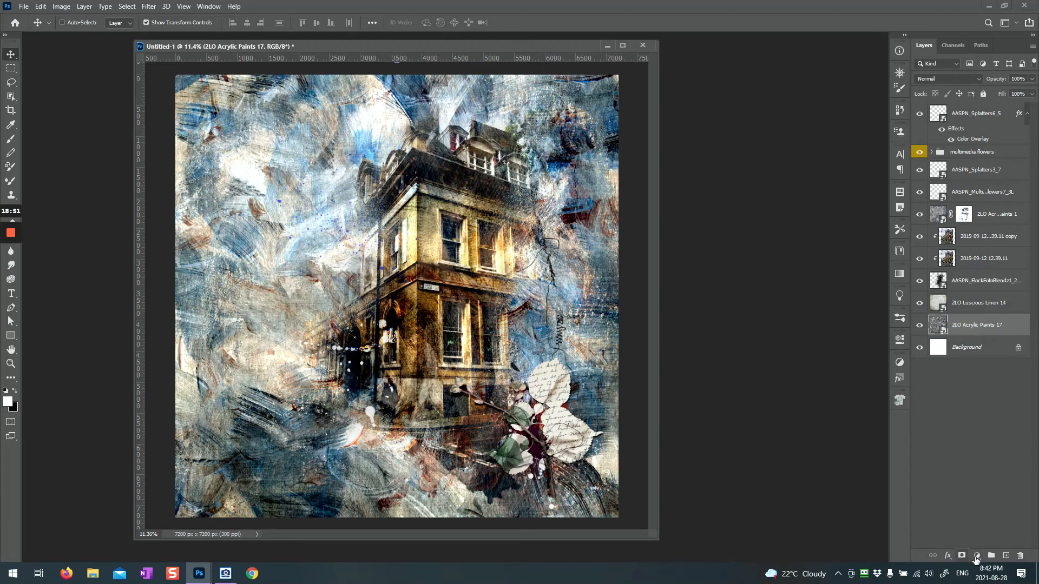
pyautogui.click(978, 556)
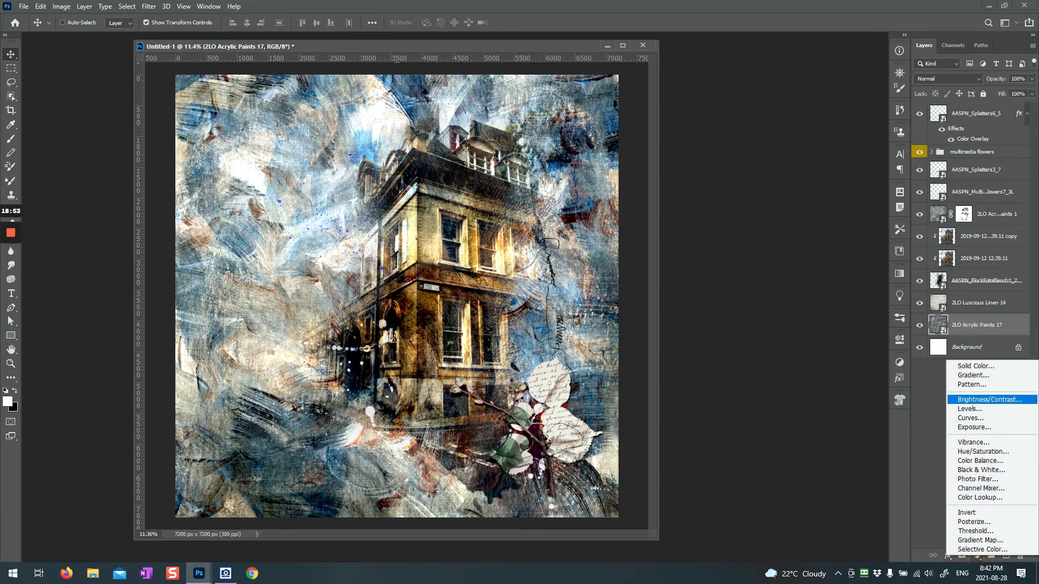
pyautogui.click(983, 451)
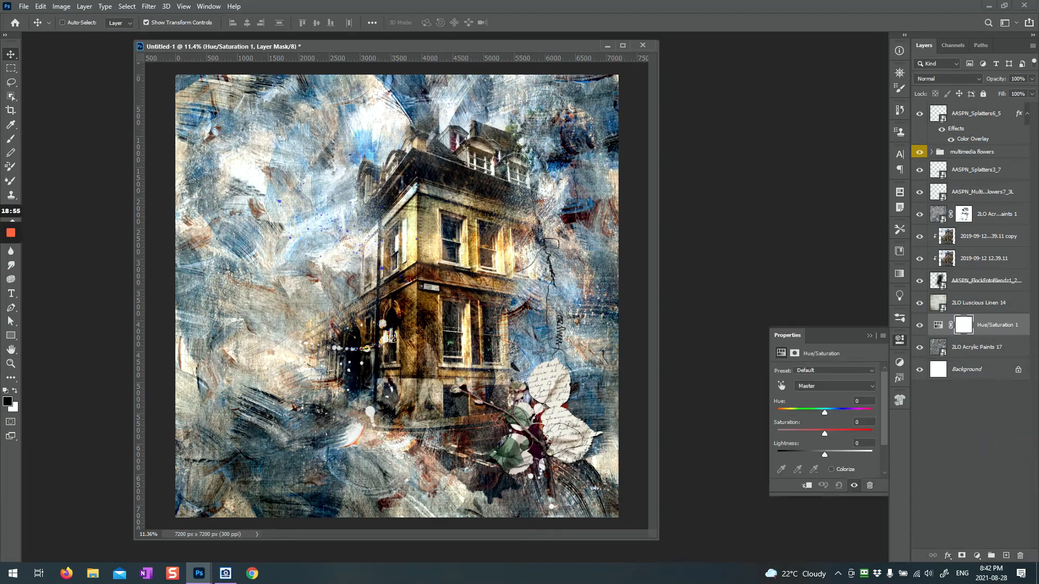
pyautogui.moveTo(825, 433); pyautogui.dragTo(828, 412)
pyautogui.click(870, 336)
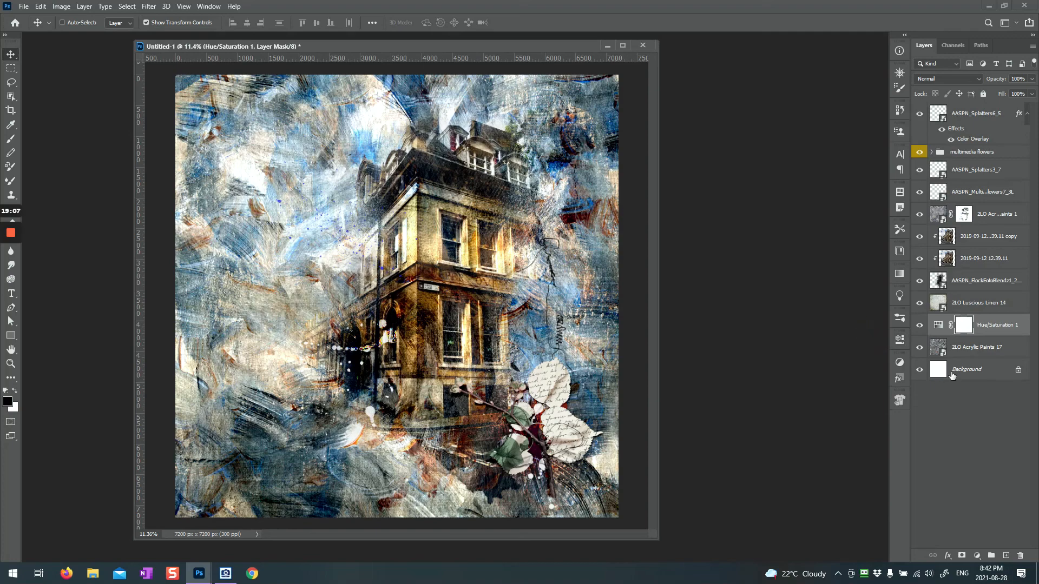
# Clip the Hue/Saturation 1 adjustment to the 2LO Acrylic Paints 17 layer with a clipping mask.
pyautogui.click(939, 327)
pyautogui.rightClick(938, 328)
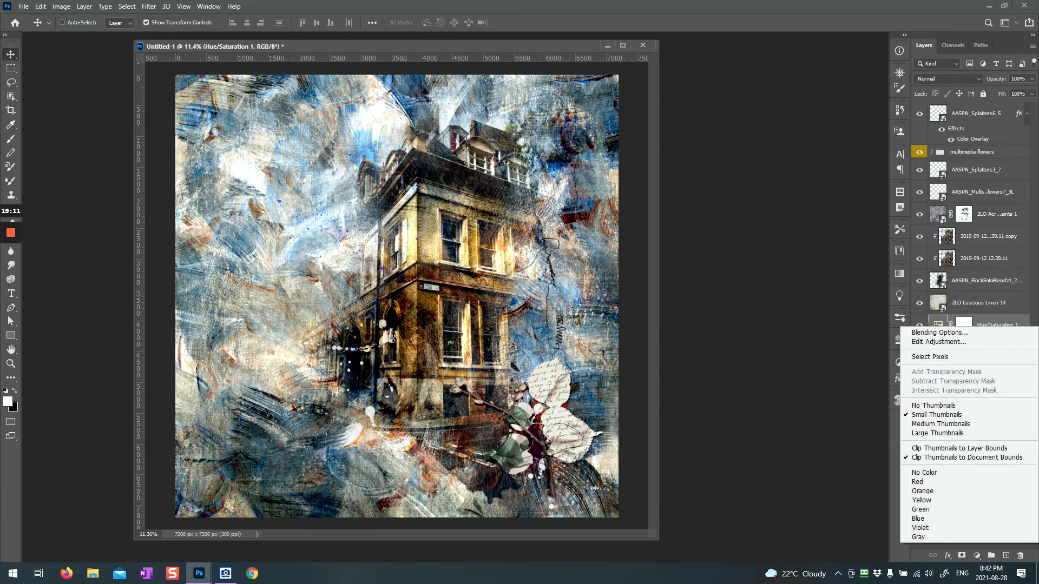
pyautogui.click(778, 361)
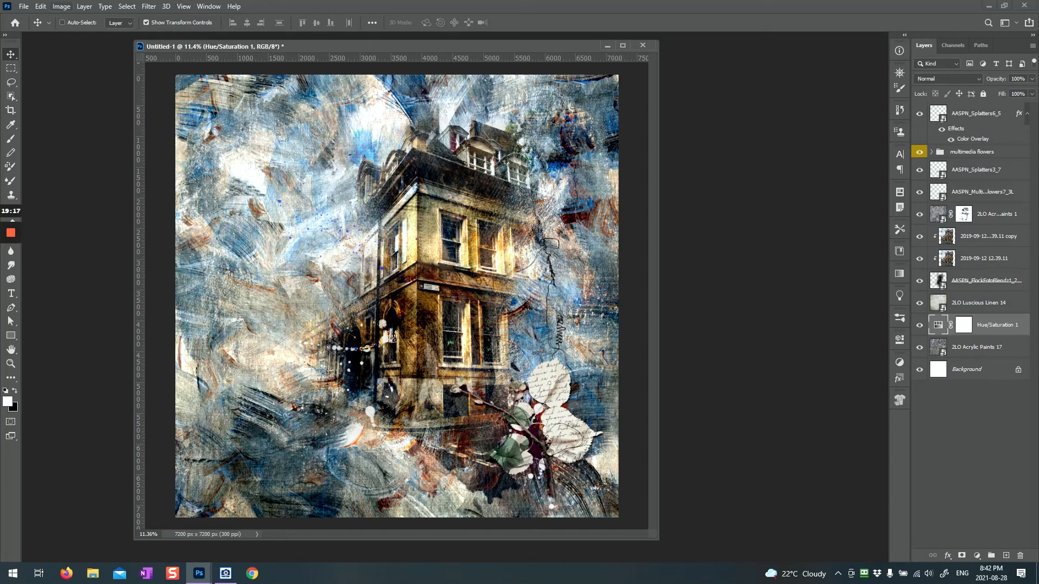
pyautogui.click(84, 6)
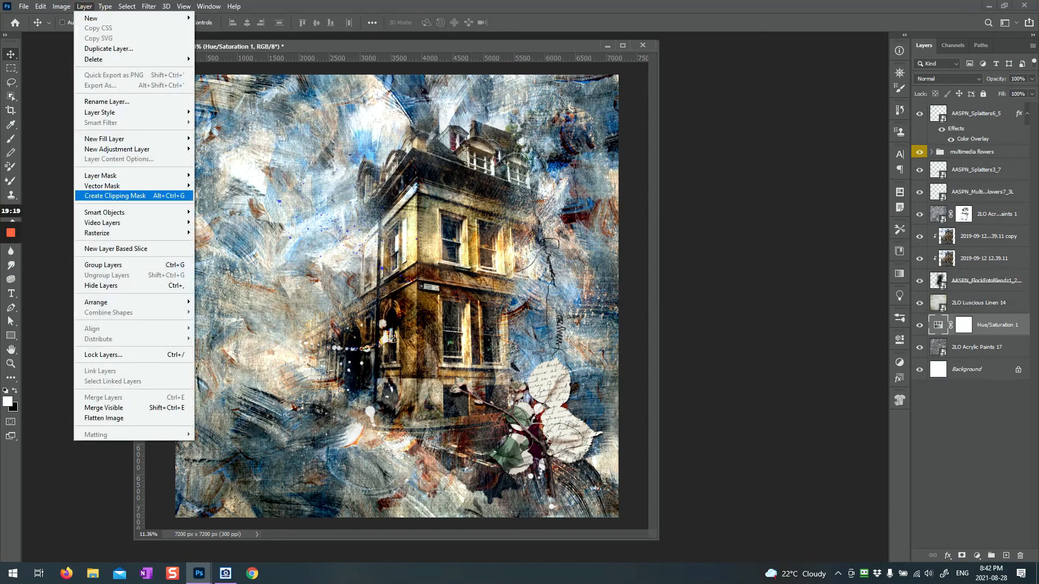
pyautogui.click(137, 195)
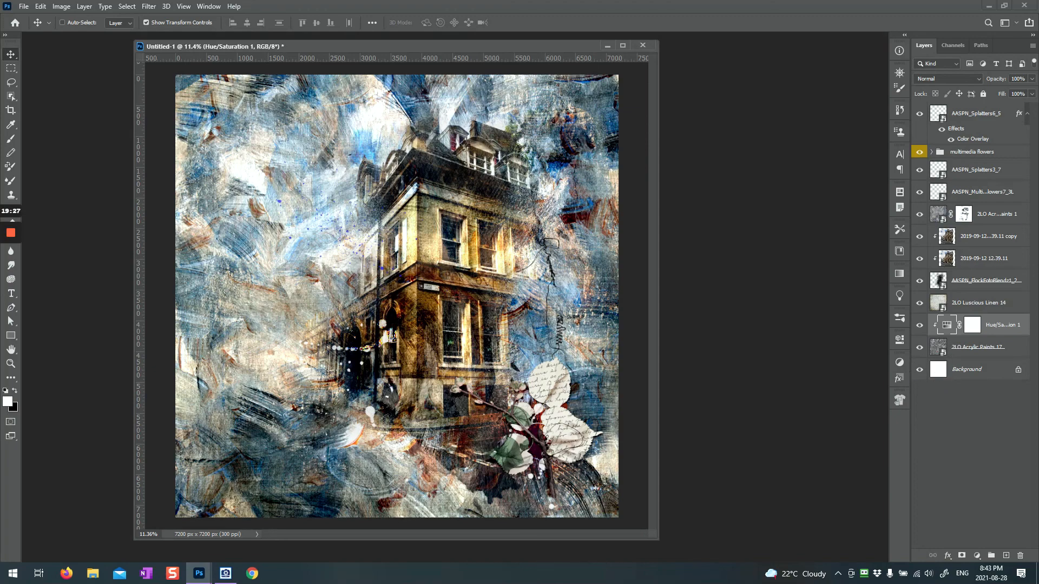
pyautogui.moveTo(937, 353)
pyautogui.mouseDown()
pyautogui.moveTo(565, 253)
pyautogui.moveTo(514, 282)
pyautogui.moveTo(607, 292)
pyautogui.moveTo(575, 203)
pyautogui.moveTo(457, 287)
pyautogui.moveTo(417, 283)
pyautogui.moveTo(301, 181)
pyautogui.moveTo(313, 182)
pyautogui.mouseUp()
pyautogui.moveTo(373, 186); pyautogui.dragTo(915, 135)
pyautogui.moveTo(953, 244); pyautogui.dragTo(519, 453)
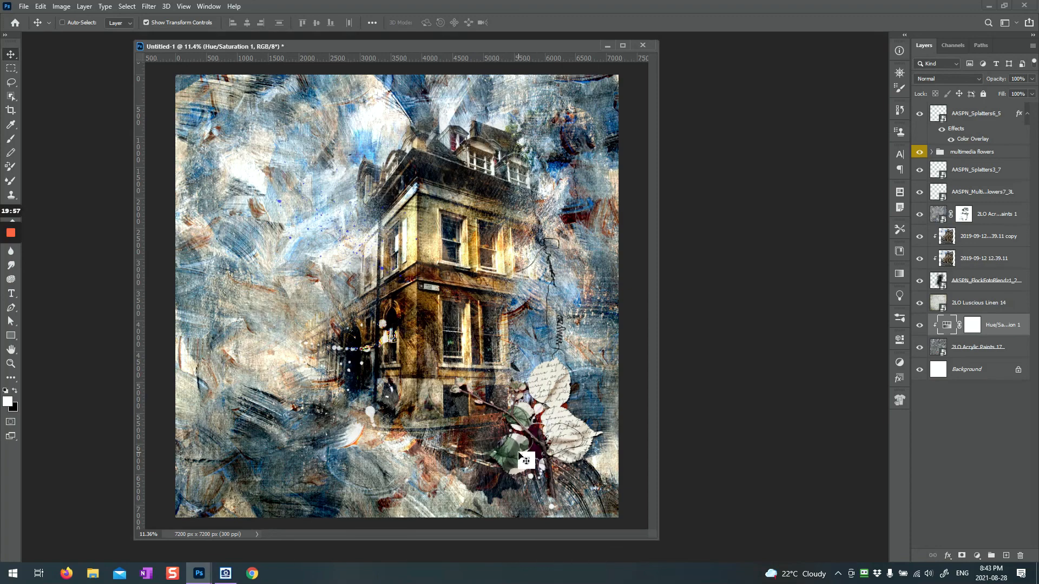